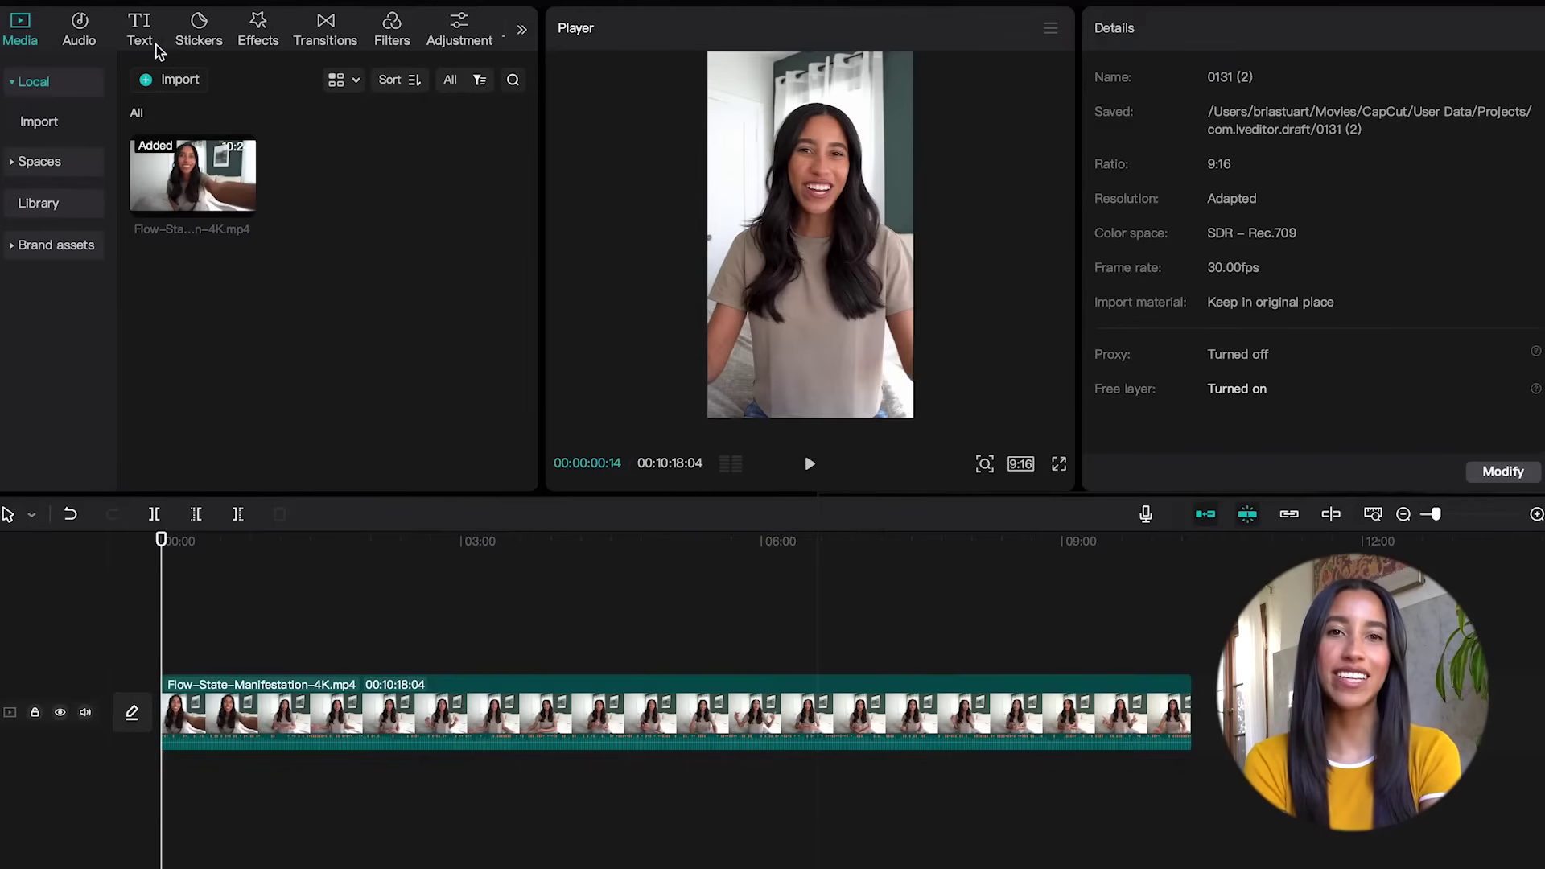
Add a default text clip at the start of the timeline and lengthen it.
{"action": "left_click", "coordinate": [149, 33]}
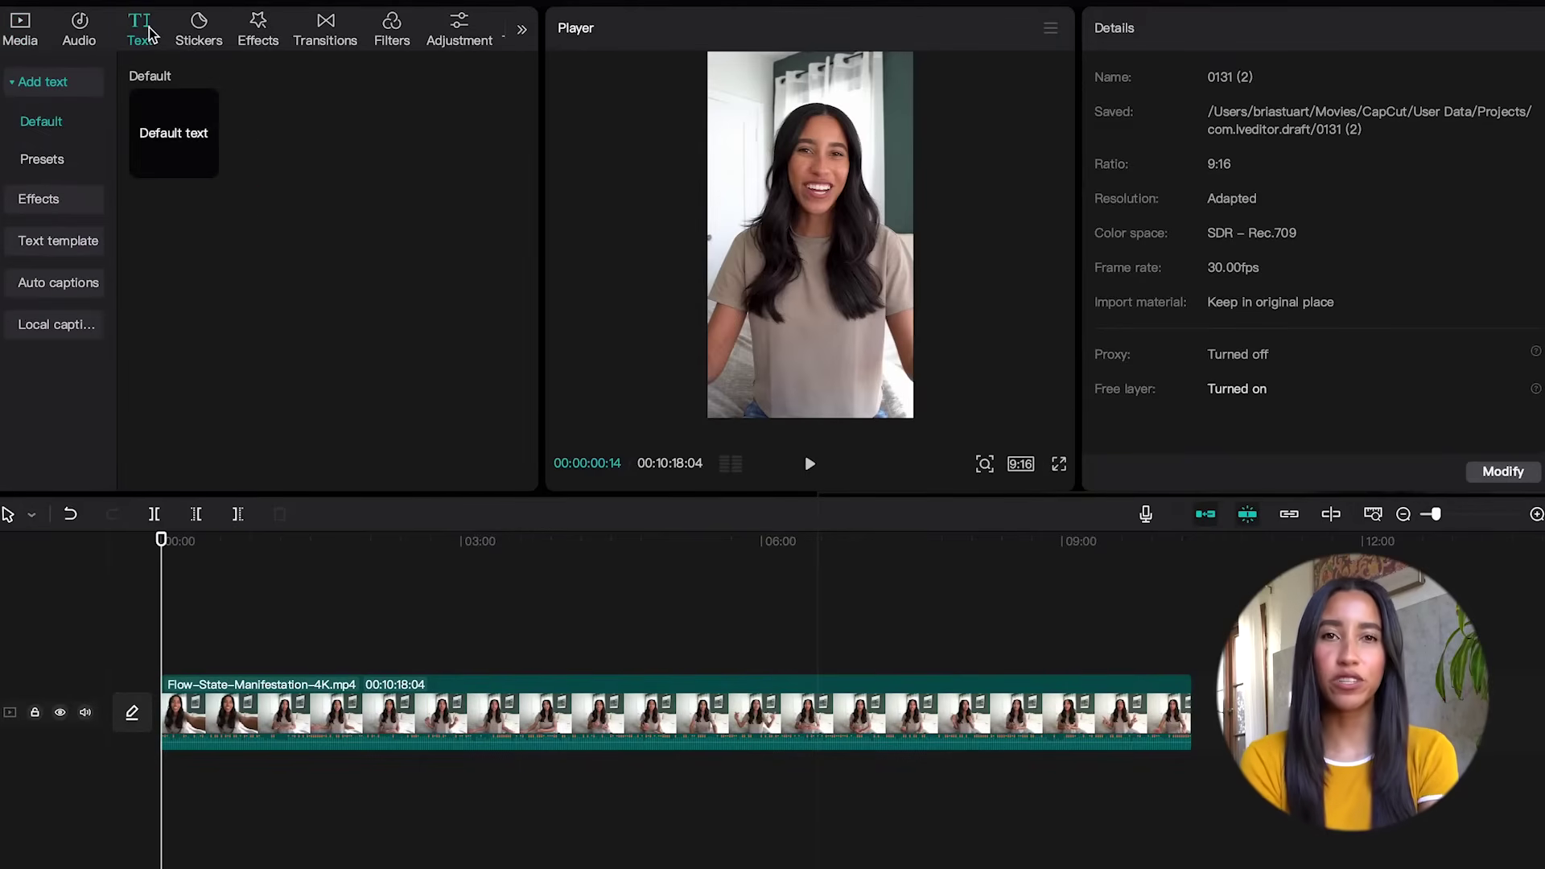
{"action": "left_click_drag", "start_coordinate": [175, 117], "coordinate": [166, 662]}
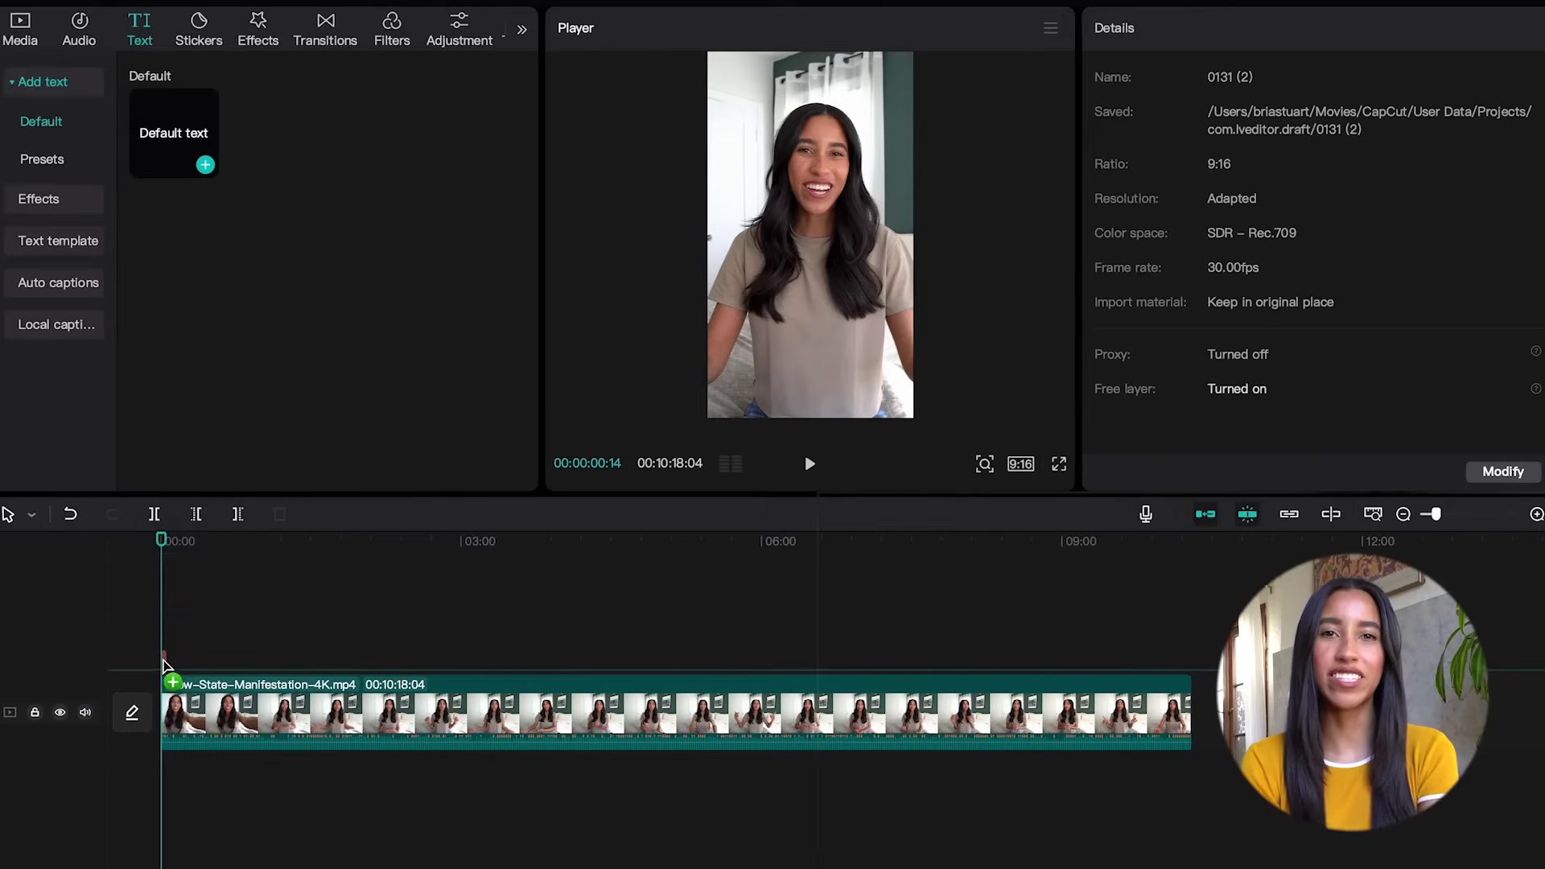
{"action": "left_click_drag", "start_coordinate": [164, 658], "coordinate": [340, 656]}
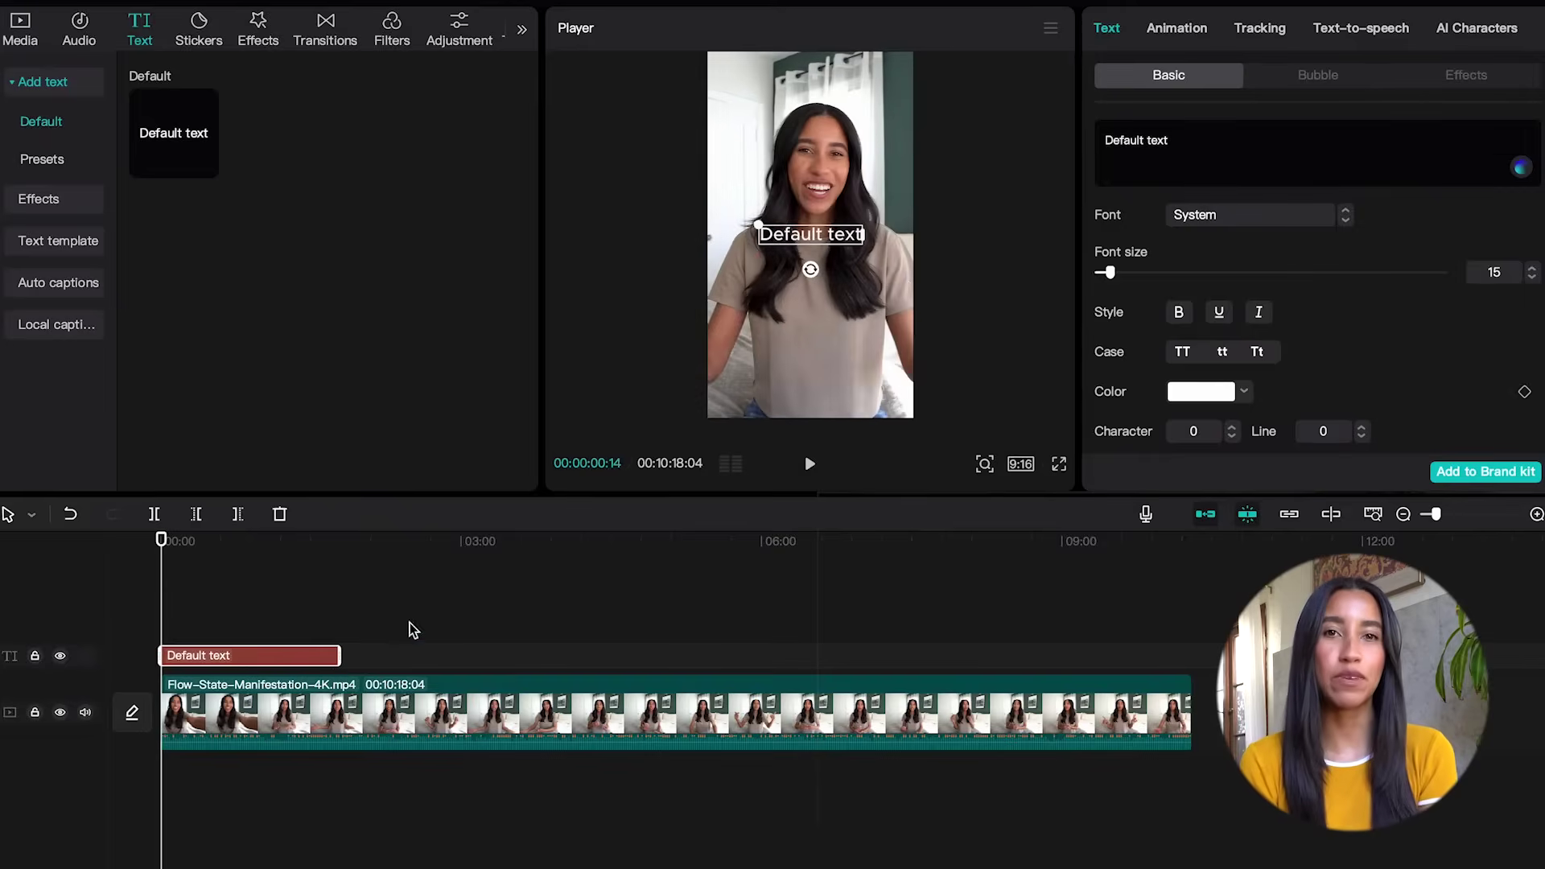
Replace the placeholder with 'welcome back' / 'to my channel' on two lines, then clear it.
{"action": "left_click", "coordinate": [1188, 148]}
{"action": "triple_click", "coordinate": [1189, 149]}
{"action": "type", "text": "welcom"}
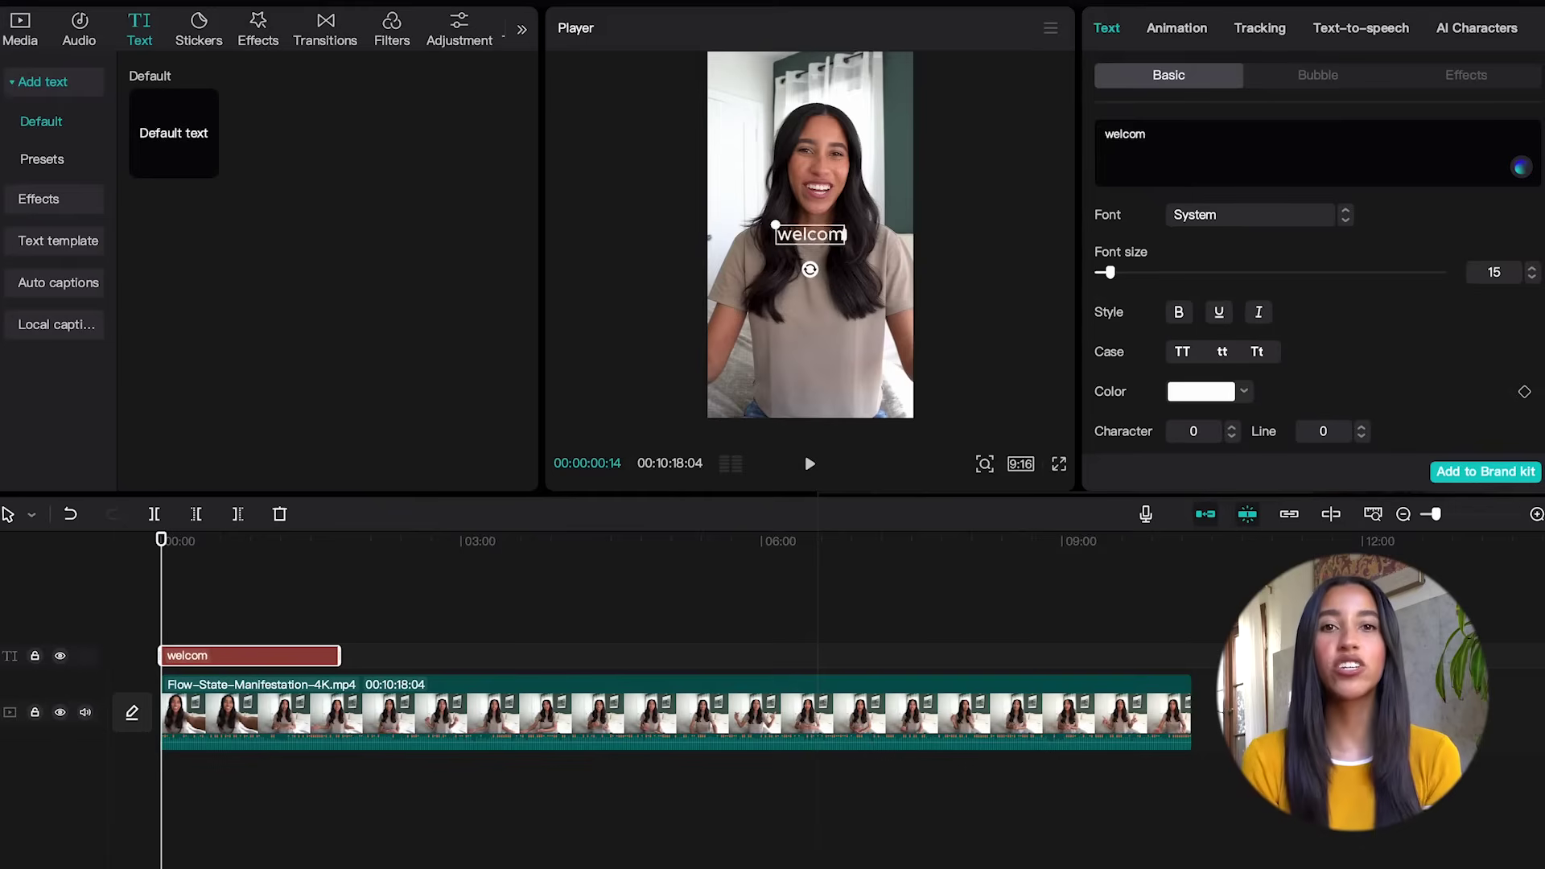
{"action": "type", "text": "e back"}
{"action": "key", "text": "Return"}
{"action": "type", "text": "to my channel"}
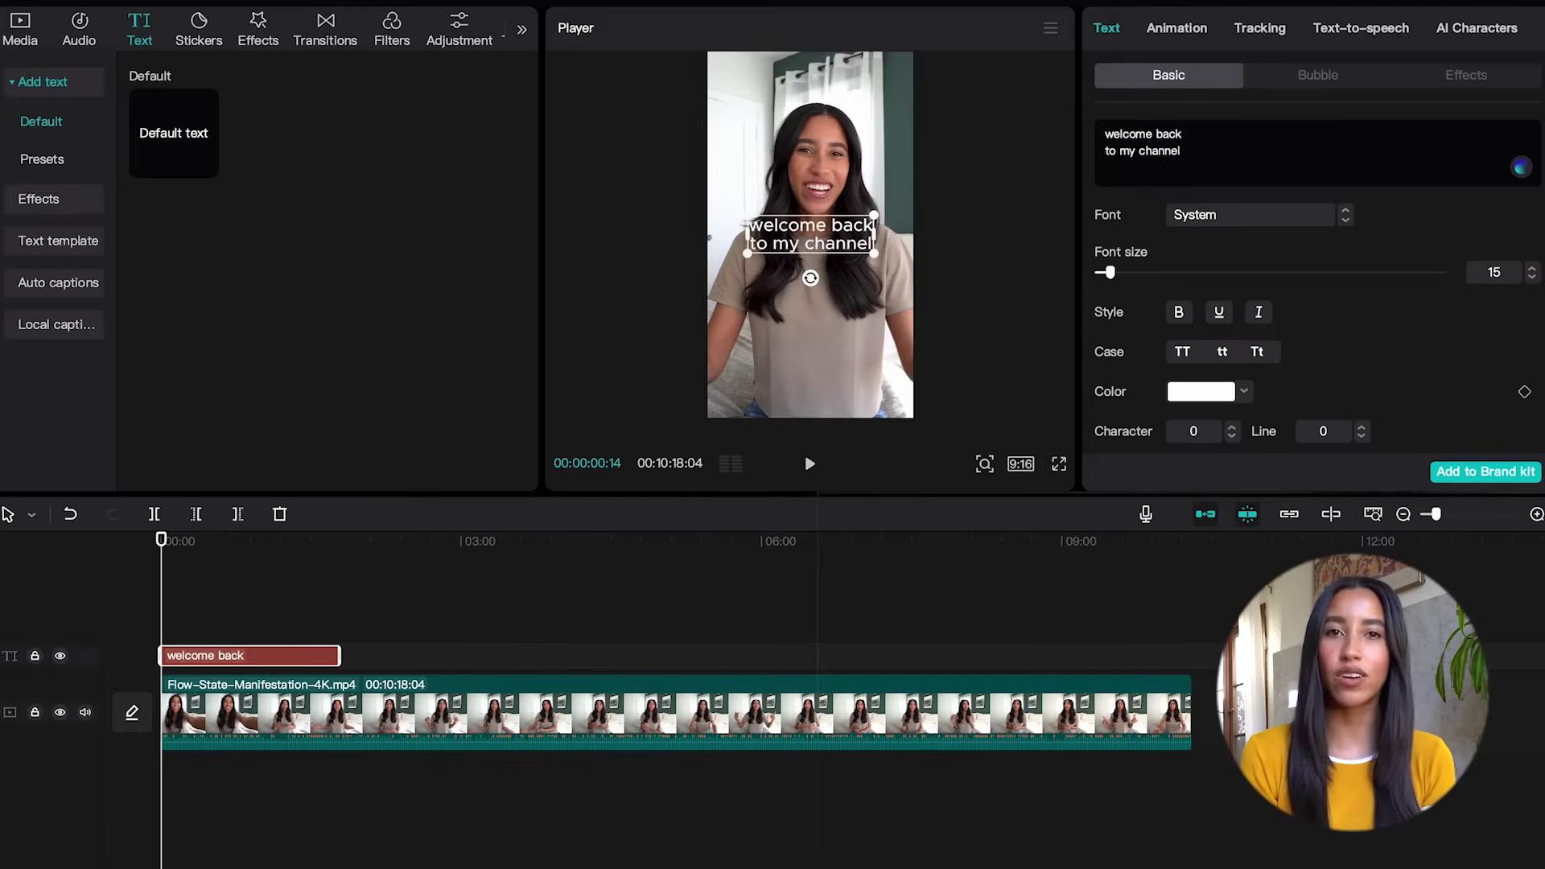
{"action": "key", "text": "ctrl+a"}
{"action": "key", "text": "BackSpace"}
Generate an AI-writer script on goal-setting and mindset, then shrink the caption's font size.
{"action": "left_click", "coordinate": [1521, 167]}
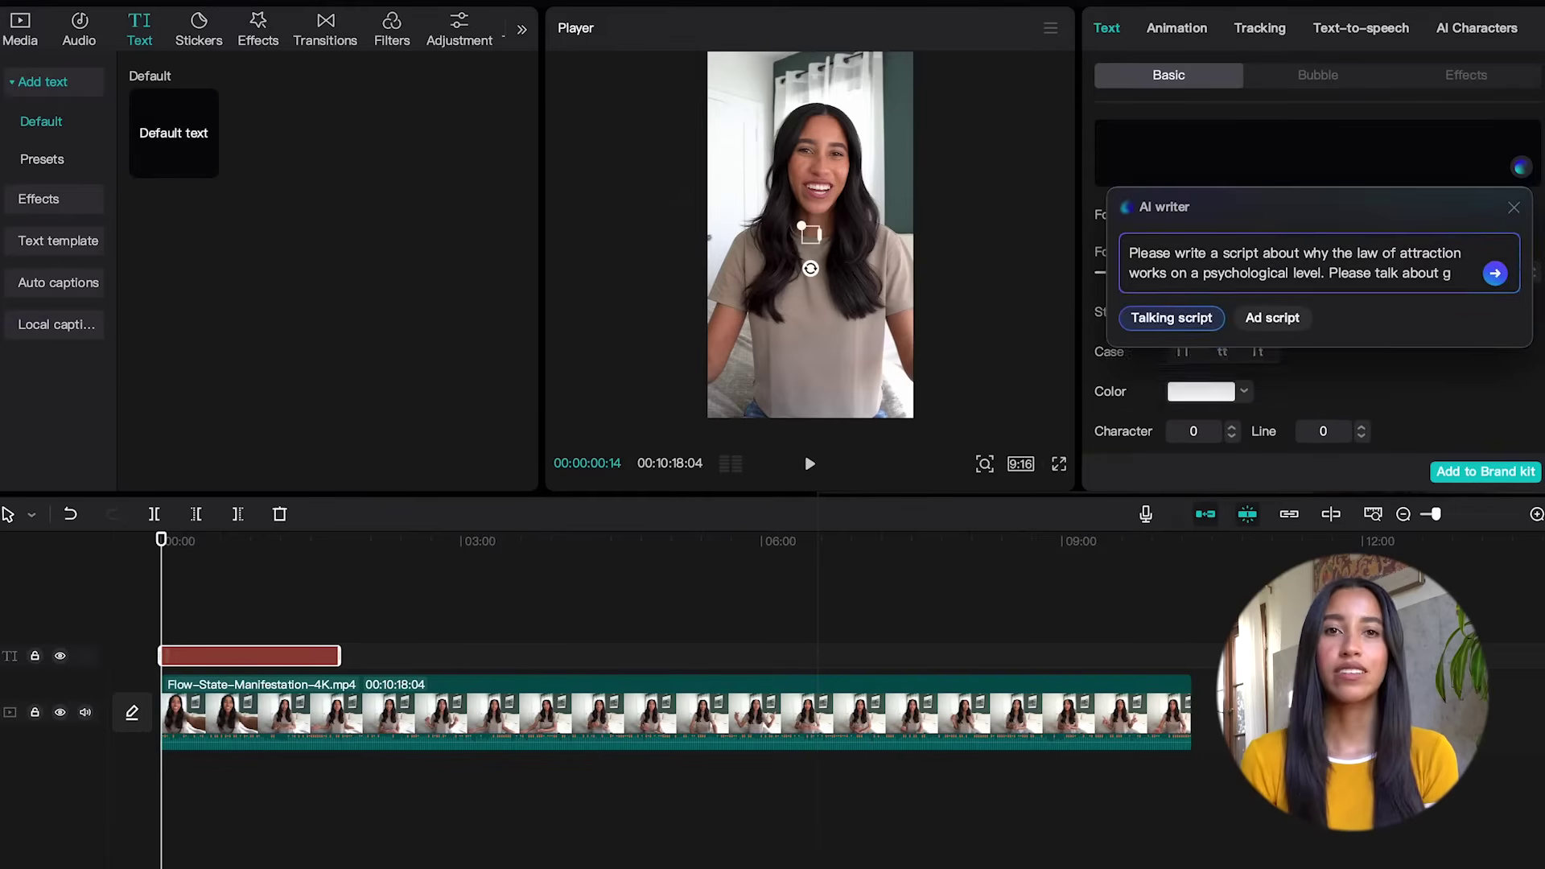
{"action": "type", "text": "oal-setting, mindset shifting, and how to be your best self."}
{"action": "left_click", "coordinate": [1495, 293]}
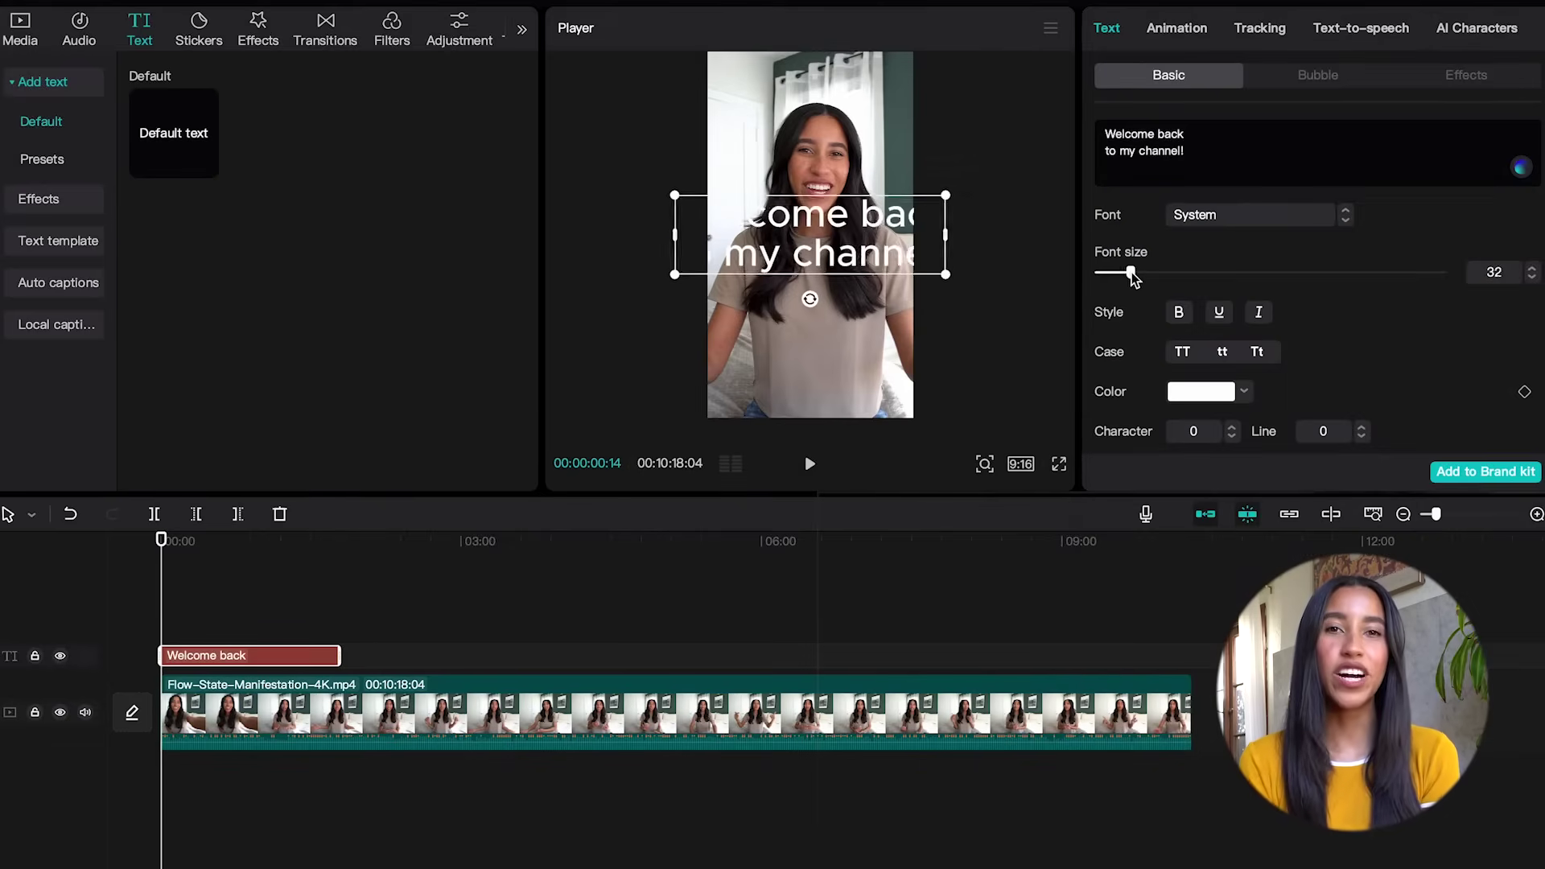
{"action": "left_click_drag", "start_coordinate": [1132, 272], "coordinate": [1109, 276]}
Switch the caption to uppercase, then to all lowercase.
{"action": "scroll", "coordinate": [1188, 310], "scroll_direction": "down", "scroll_amount": 2}
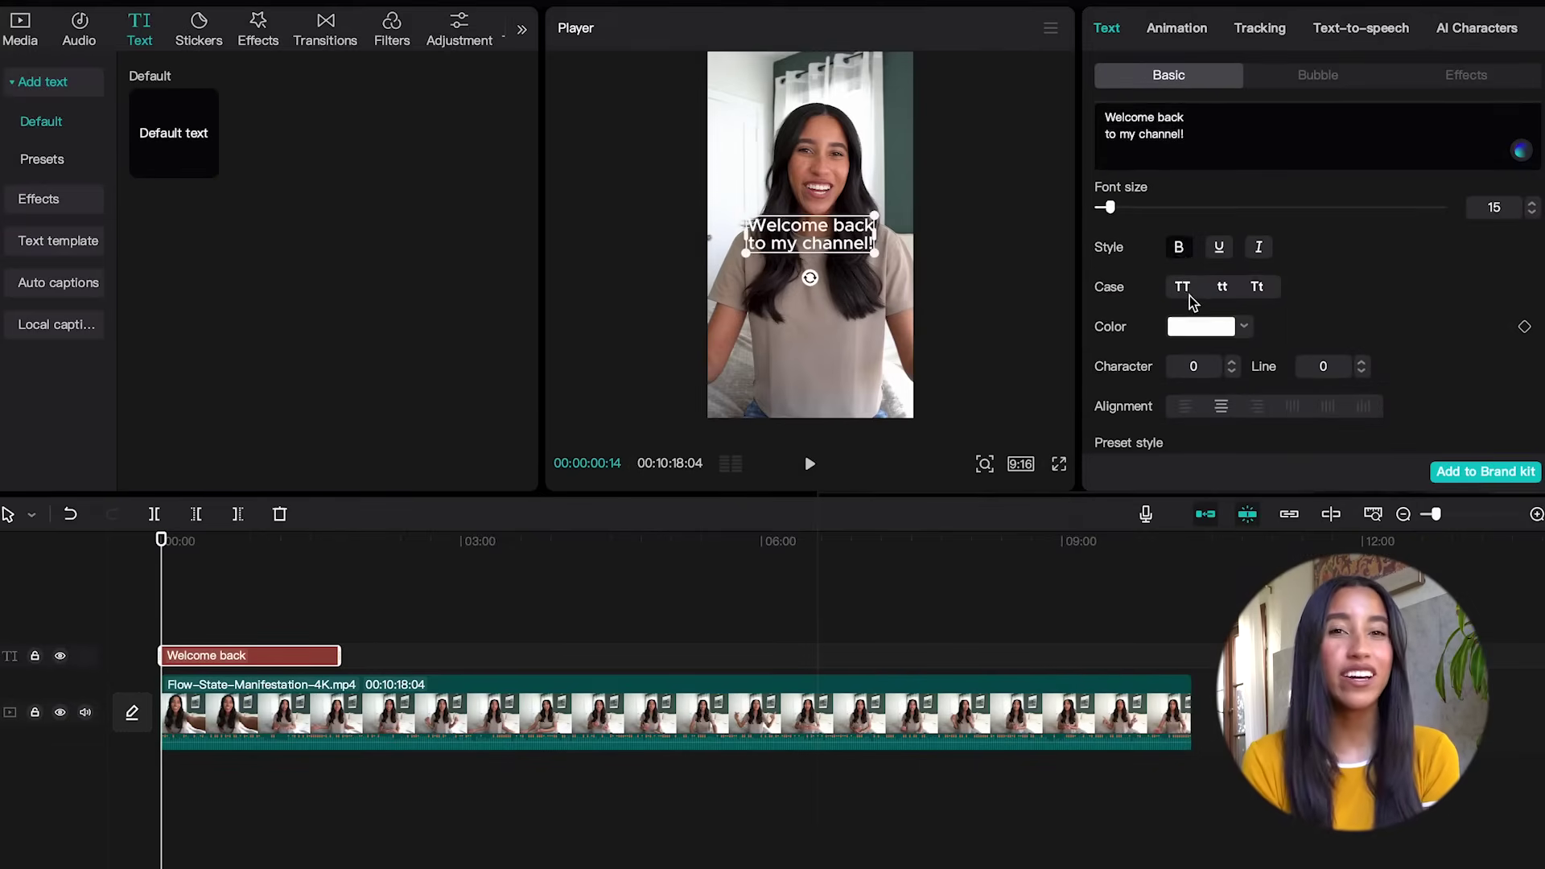
{"action": "left_click", "coordinate": [1189, 295]}
{"action": "left_click", "coordinate": [1221, 288]}
Add a colour keyframe to the text and scrub the clip to preview it.
{"action": "scroll", "coordinate": [1231, 290], "scroll_direction": "down", "scroll_amount": 1}
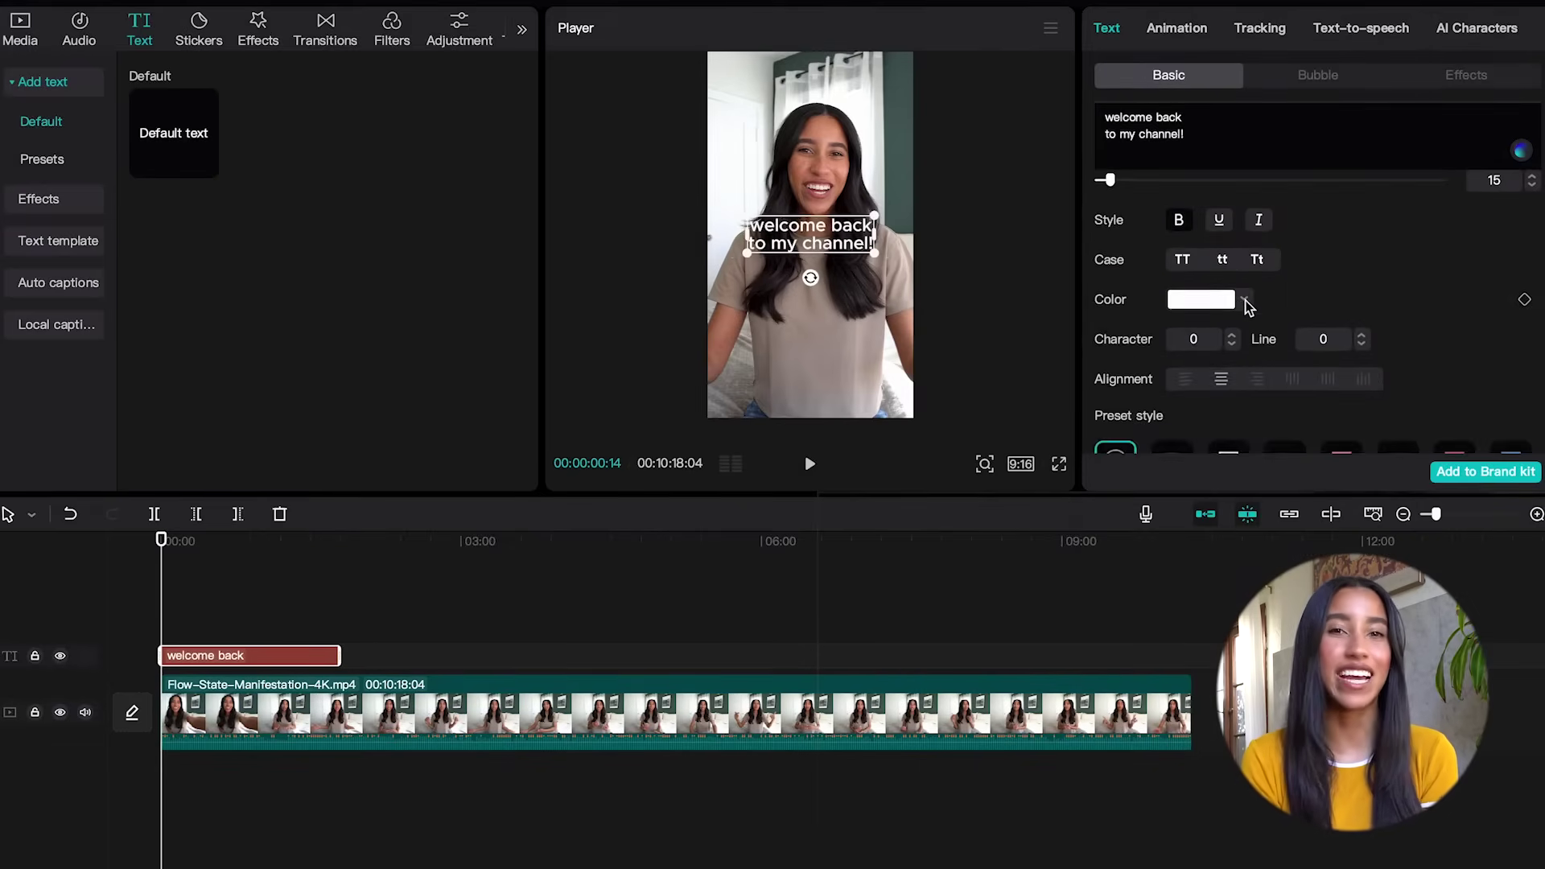
{"action": "left_click", "coordinate": [1245, 301]}
{"action": "left_click", "coordinate": [1245, 302]}
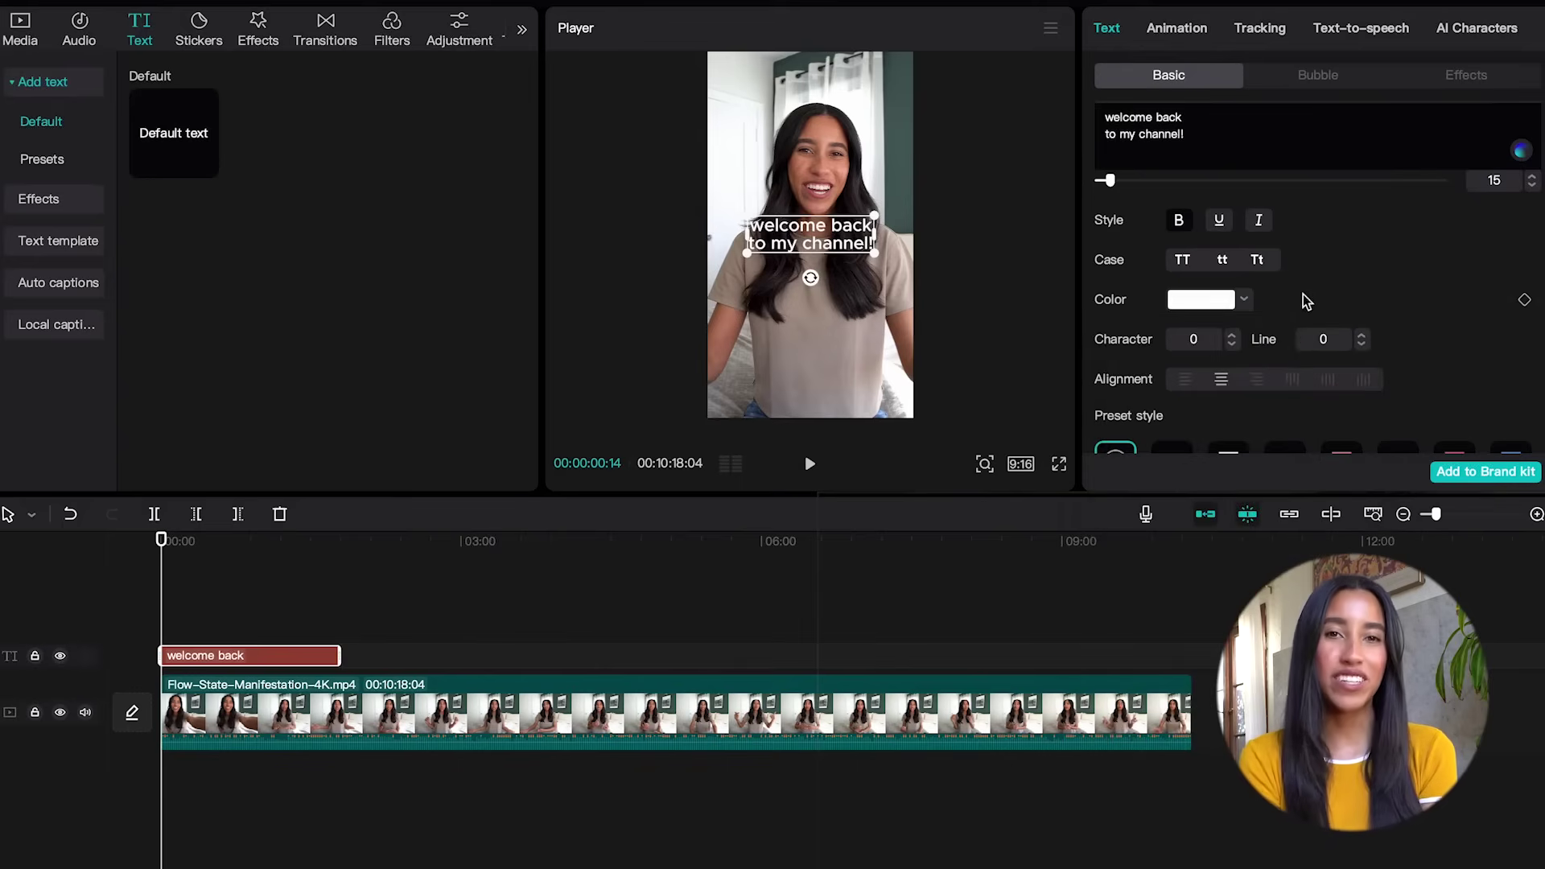
{"action": "left_click", "coordinate": [1526, 302]}
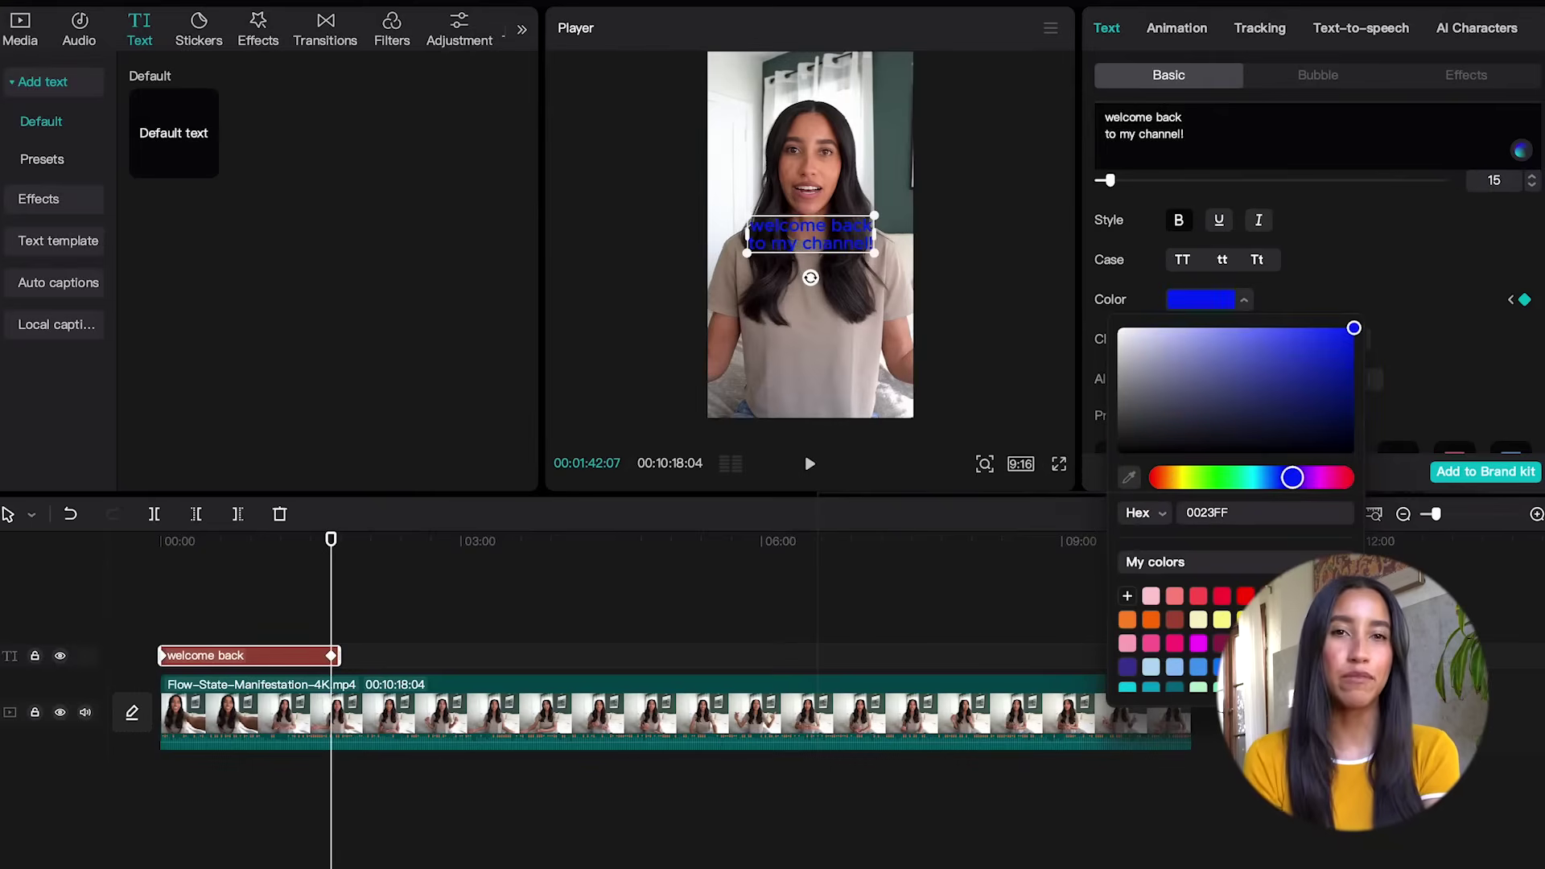
{"action": "left_click_drag", "start_coordinate": [159, 539], "coordinate": [328, 542]}
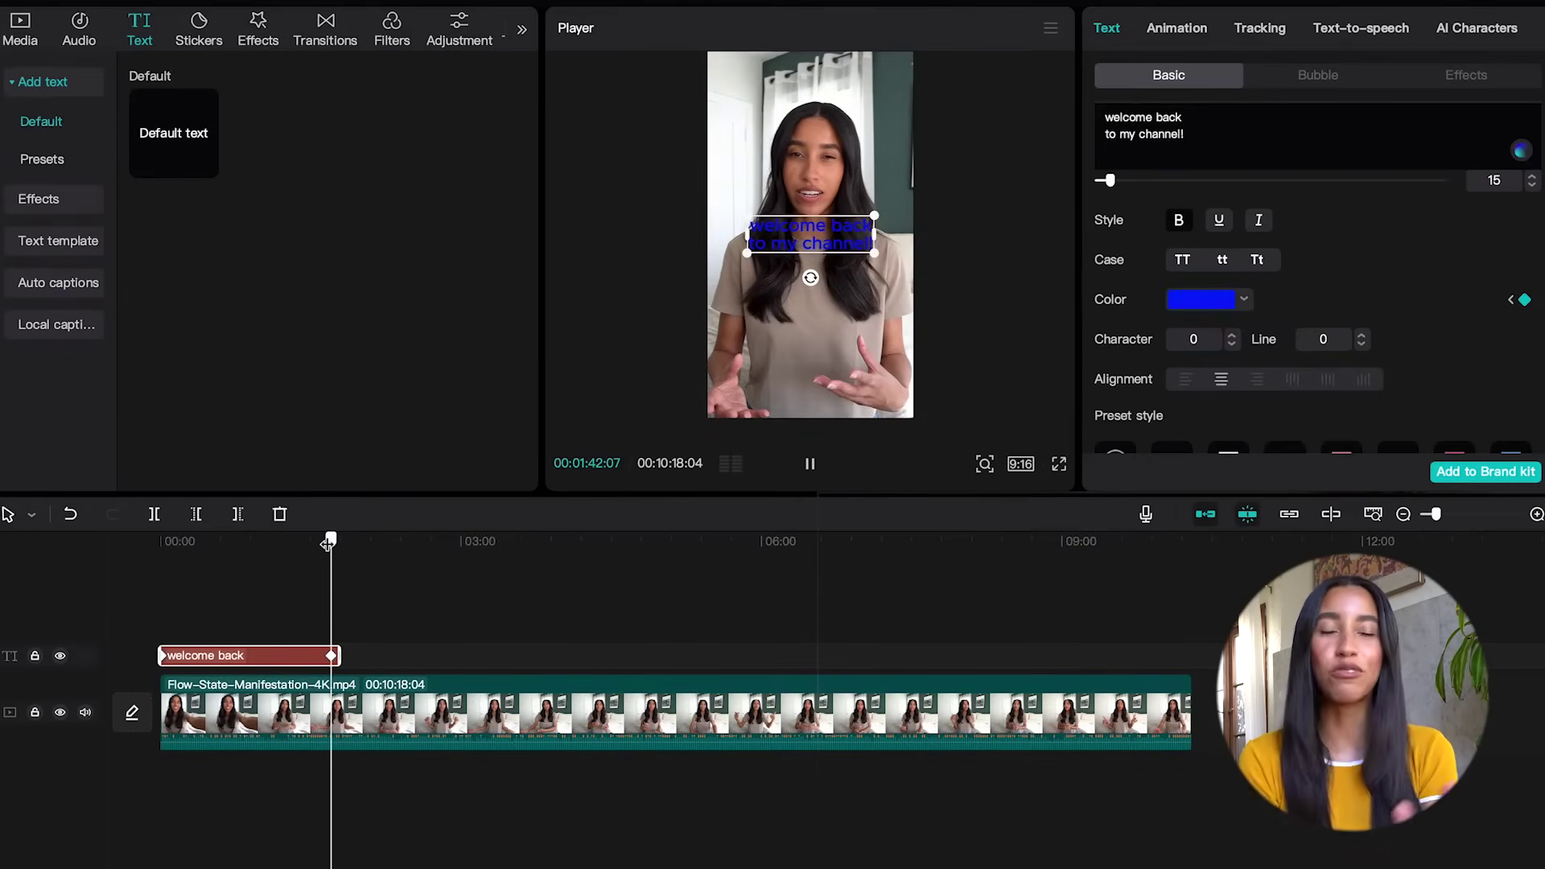
Adjust character and line spacing, settling both back at 0.
{"action": "left_click", "coordinate": [1232, 335]}
{"action": "left_click", "coordinate": [1232, 335]}
{"action": "left_click", "coordinate": [1232, 334]}
{"action": "left_click", "coordinate": [1232, 335]}
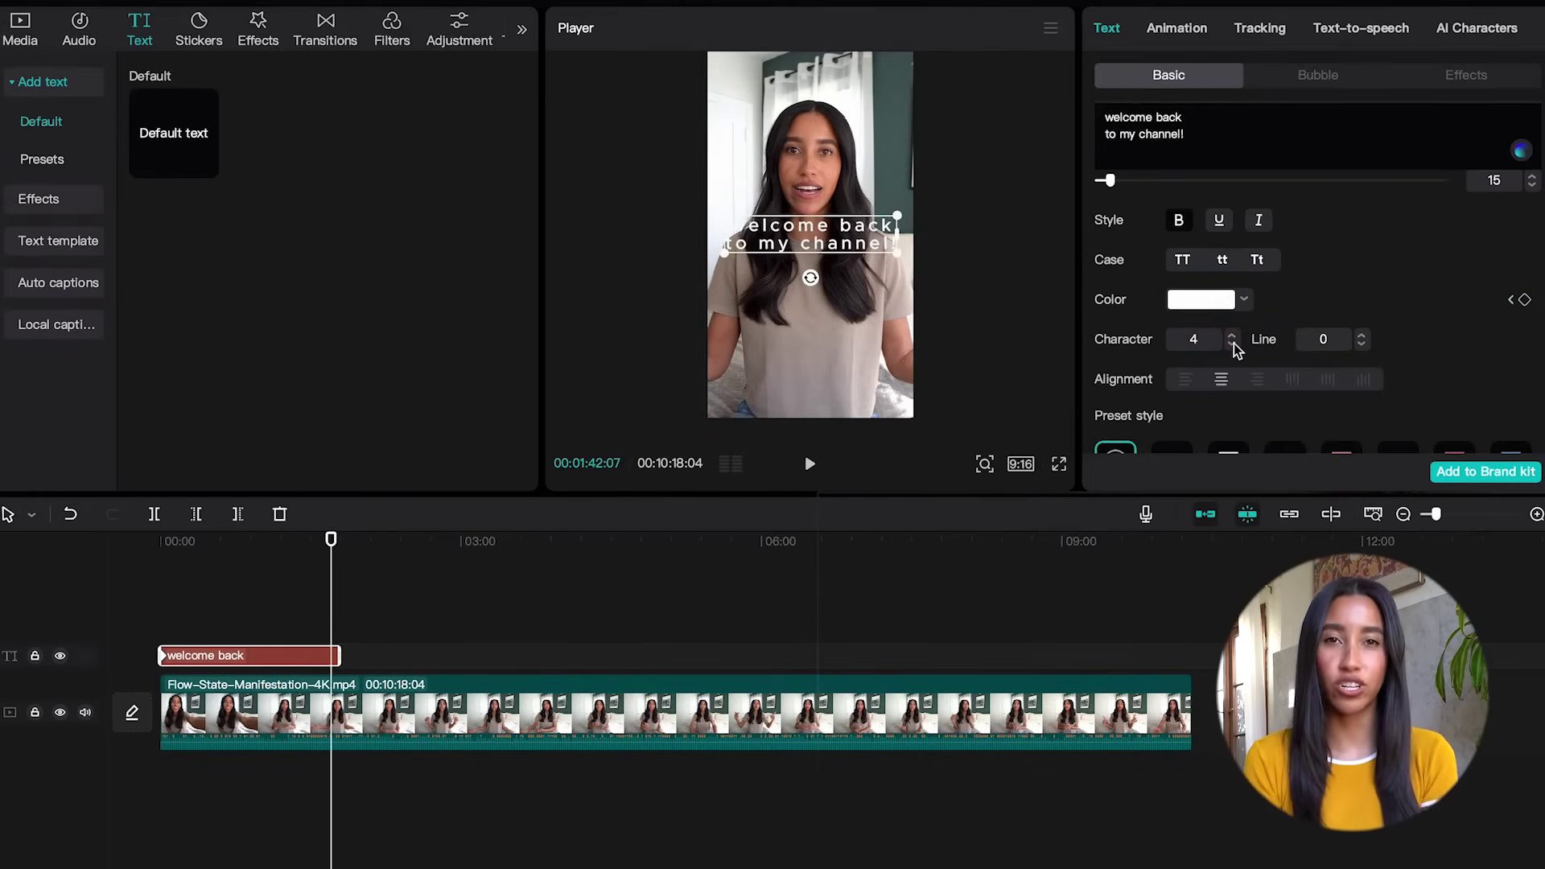
{"action": "double_click", "coordinate": [1232, 344]}
{"action": "double_click", "coordinate": [1232, 344]}
{"action": "double_click", "coordinate": [1362, 335]}
{"action": "double_click", "coordinate": [1361, 335]}
{"action": "double_click", "coordinate": [1362, 335]}
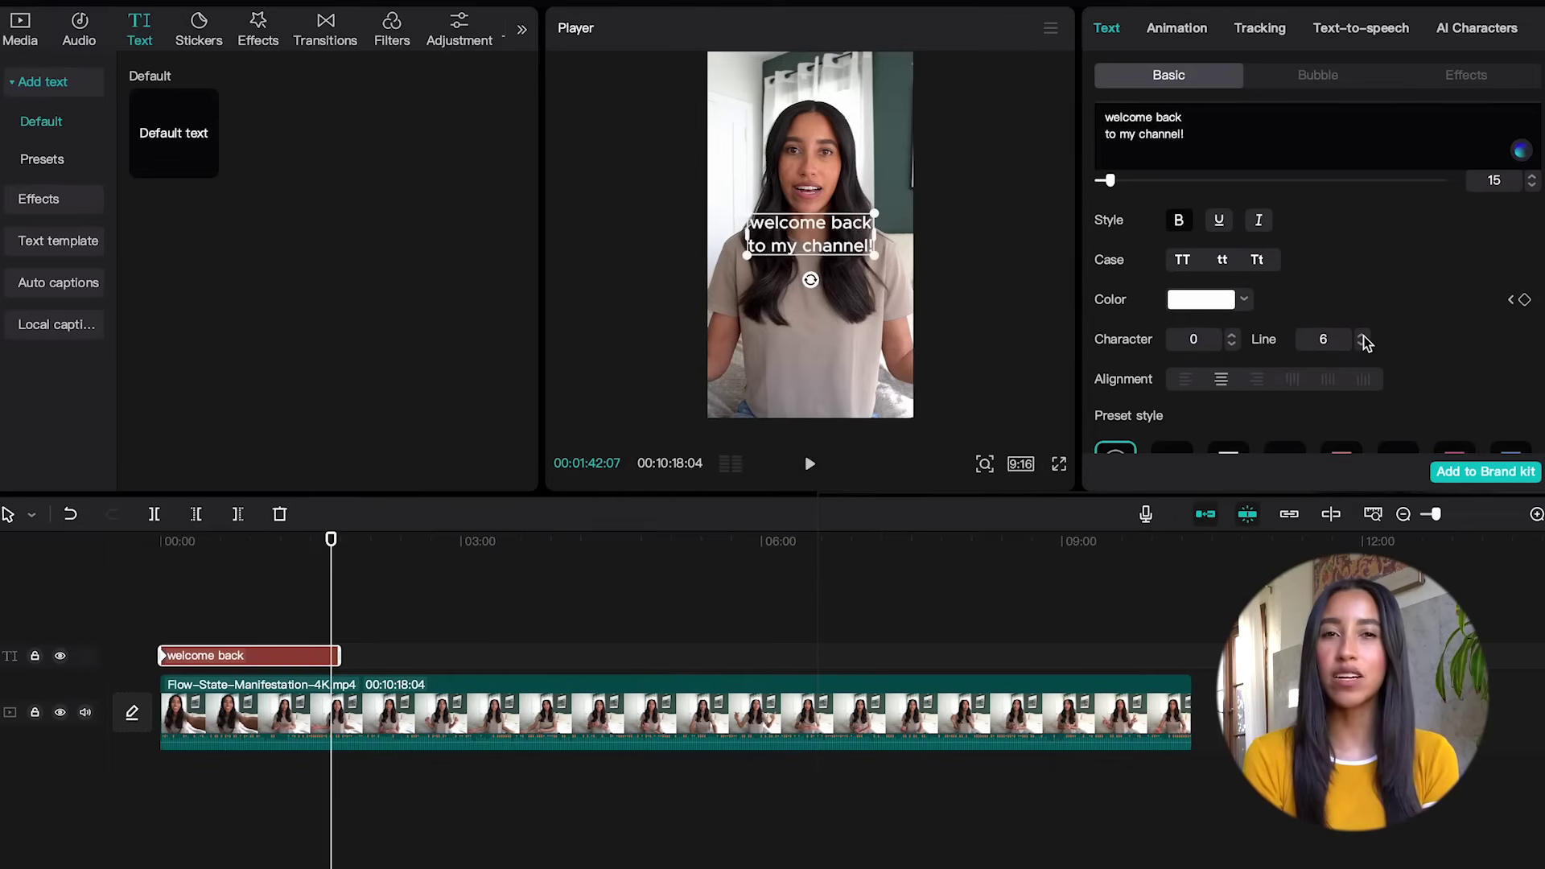
{"action": "left_click", "coordinate": [1362, 345]}
{"action": "left_click", "coordinate": [1361, 345]}
{"action": "left_click", "coordinate": [1362, 344]}
{"action": "left_click", "coordinate": [1362, 344]}
{"action": "left_click", "coordinate": [1361, 344]}
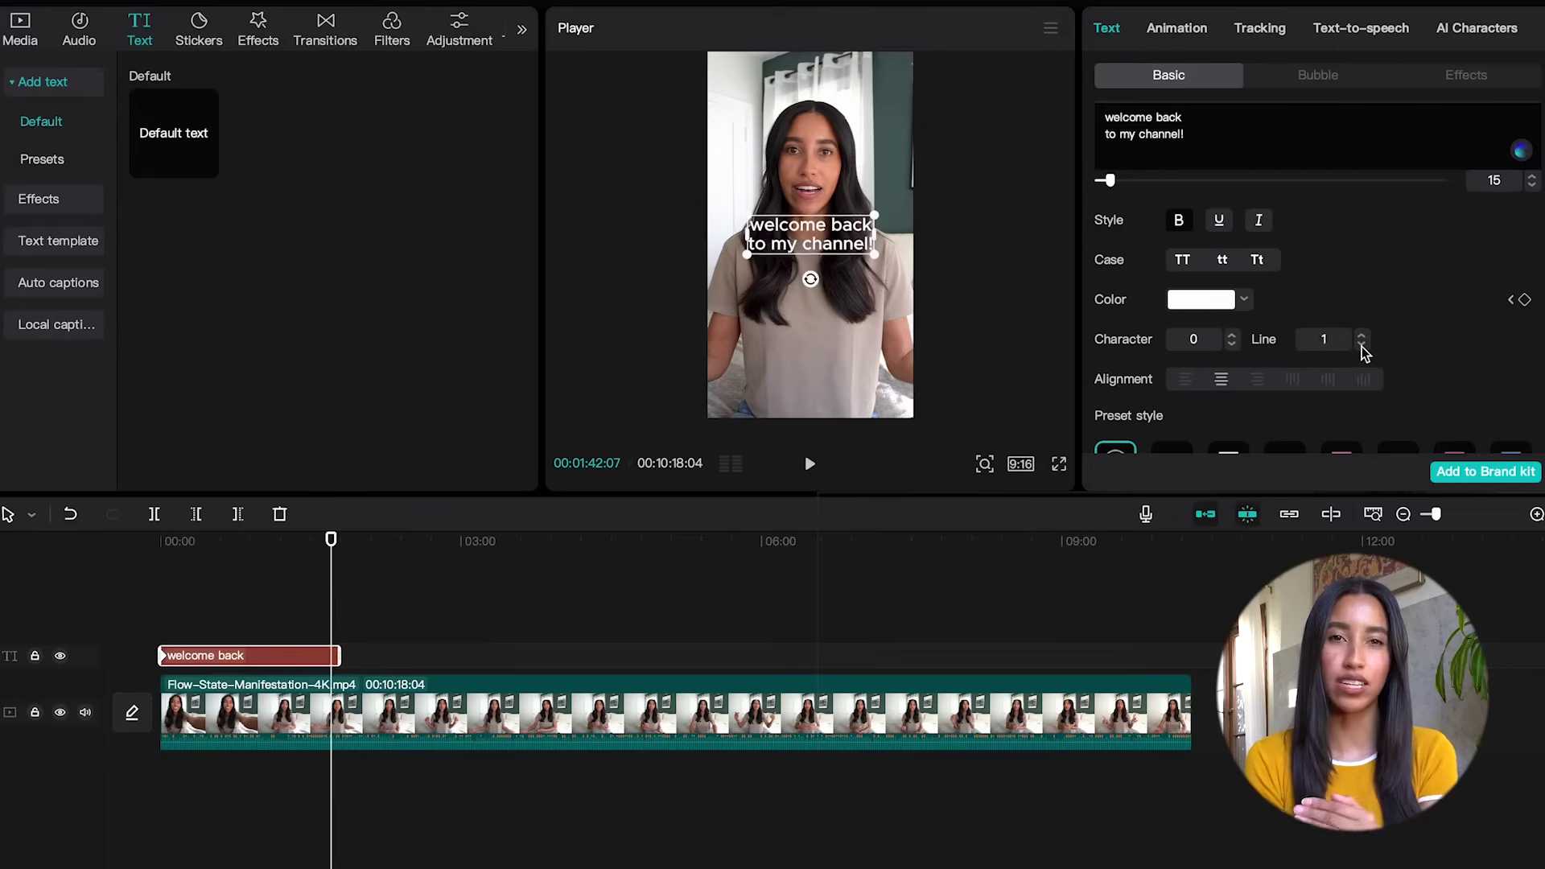
{"action": "left_click", "coordinate": [1362, 345]}
Try left, right and vertical alignments, then return the caption to horizontal centre.
{"action": "scroll", "coordinate": [1432, 365], "scroll_direction": "down", "scroll_amount": 2}
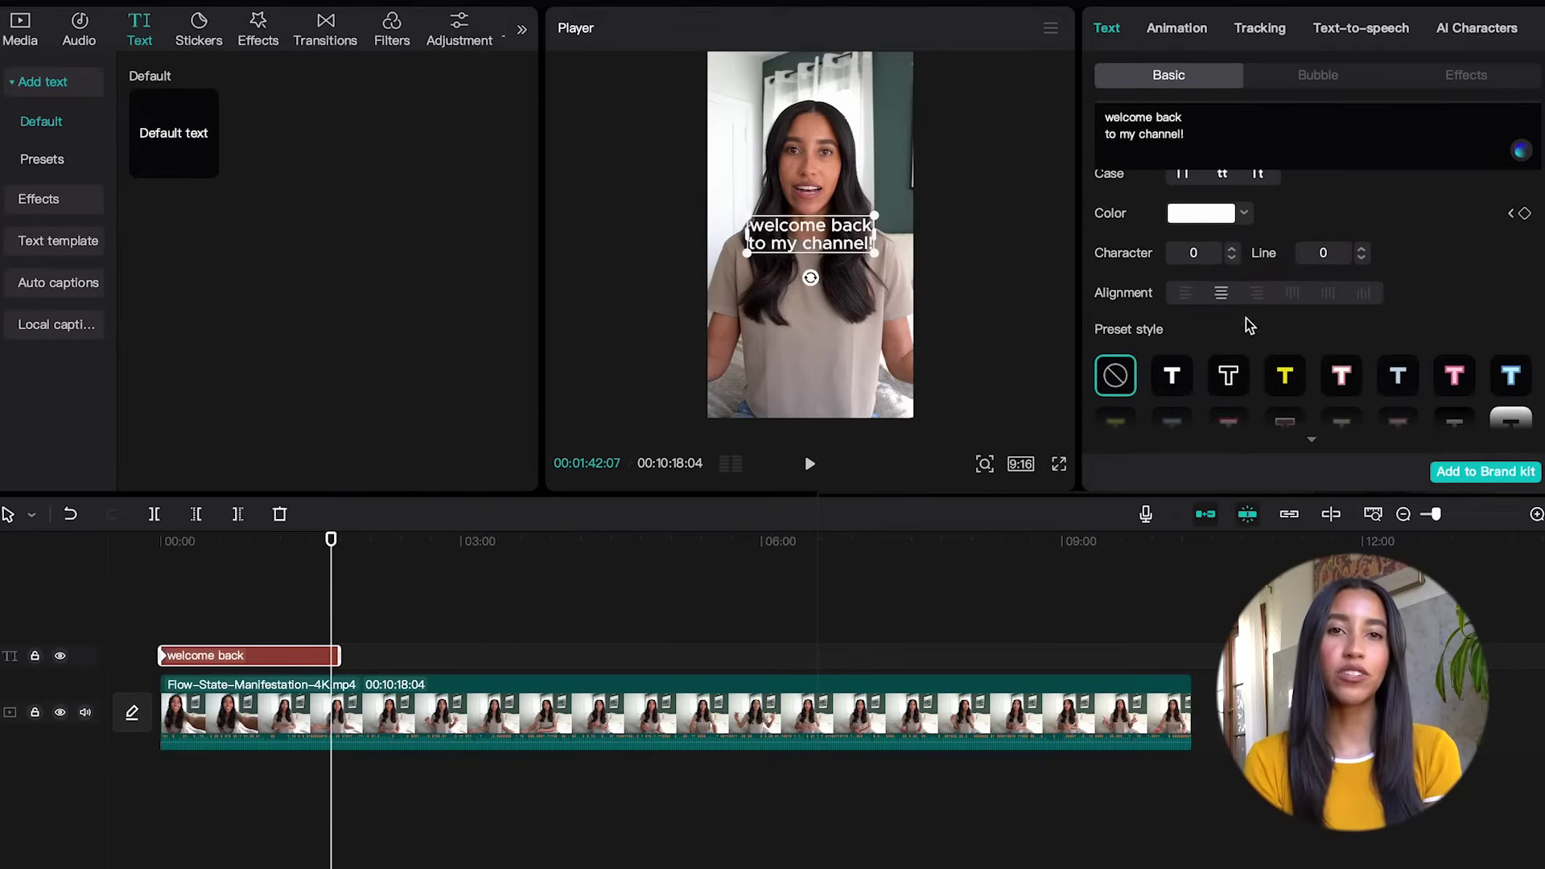
{"action": "left_click", "coordinate": [1188, 295]}
{"action": "left_click", "coordinate": [1234, 298]}
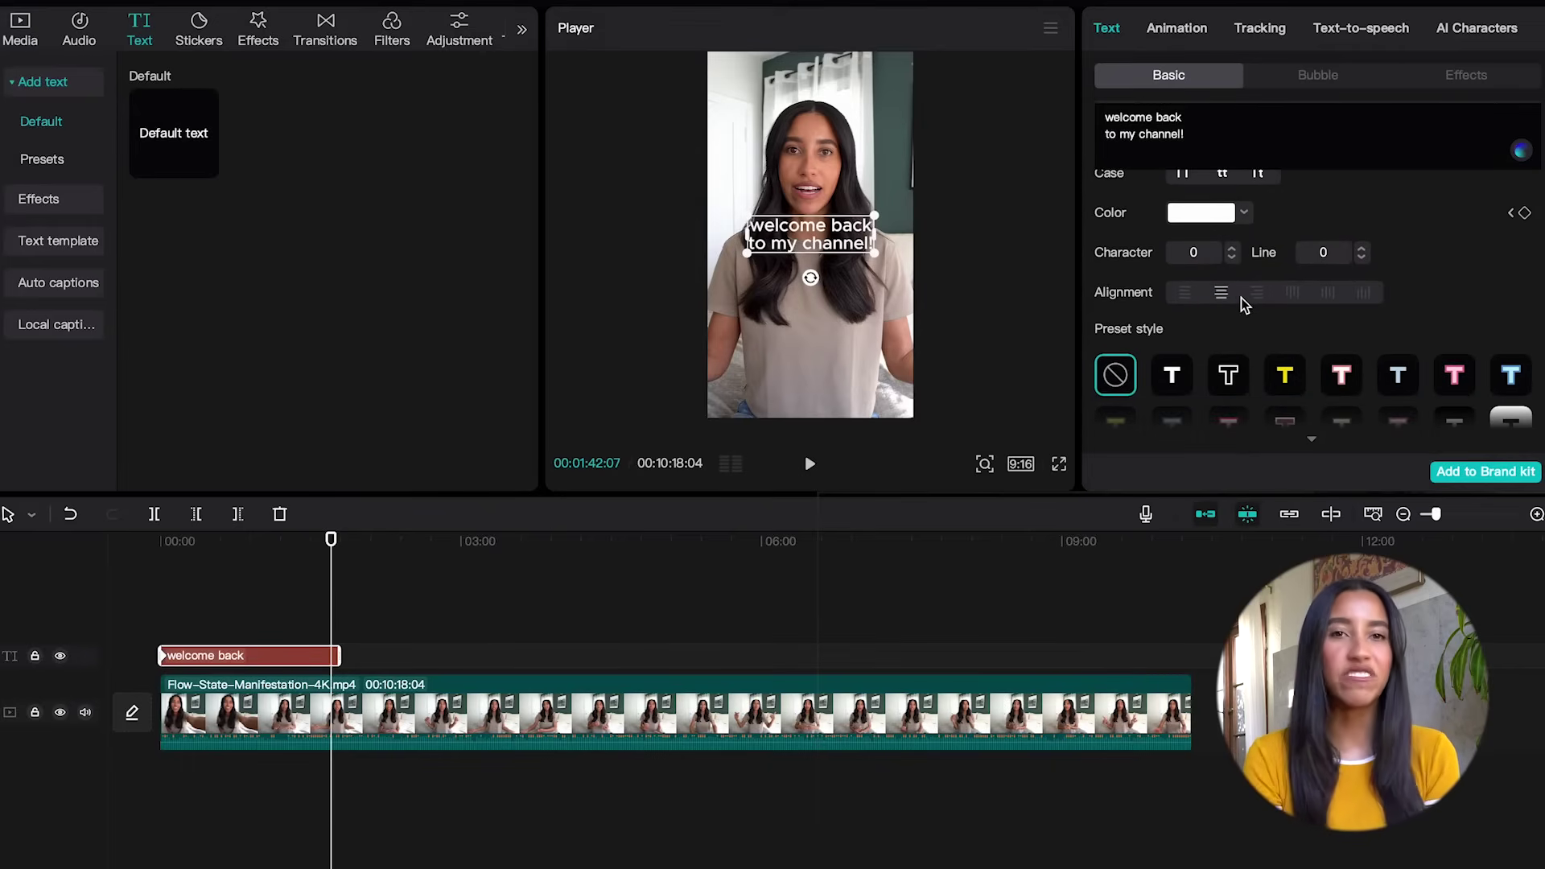
{"action": "left_click", "coordinate": [1259, 294]}
{"action": "left_click", "coordinate": [1289, 295]}
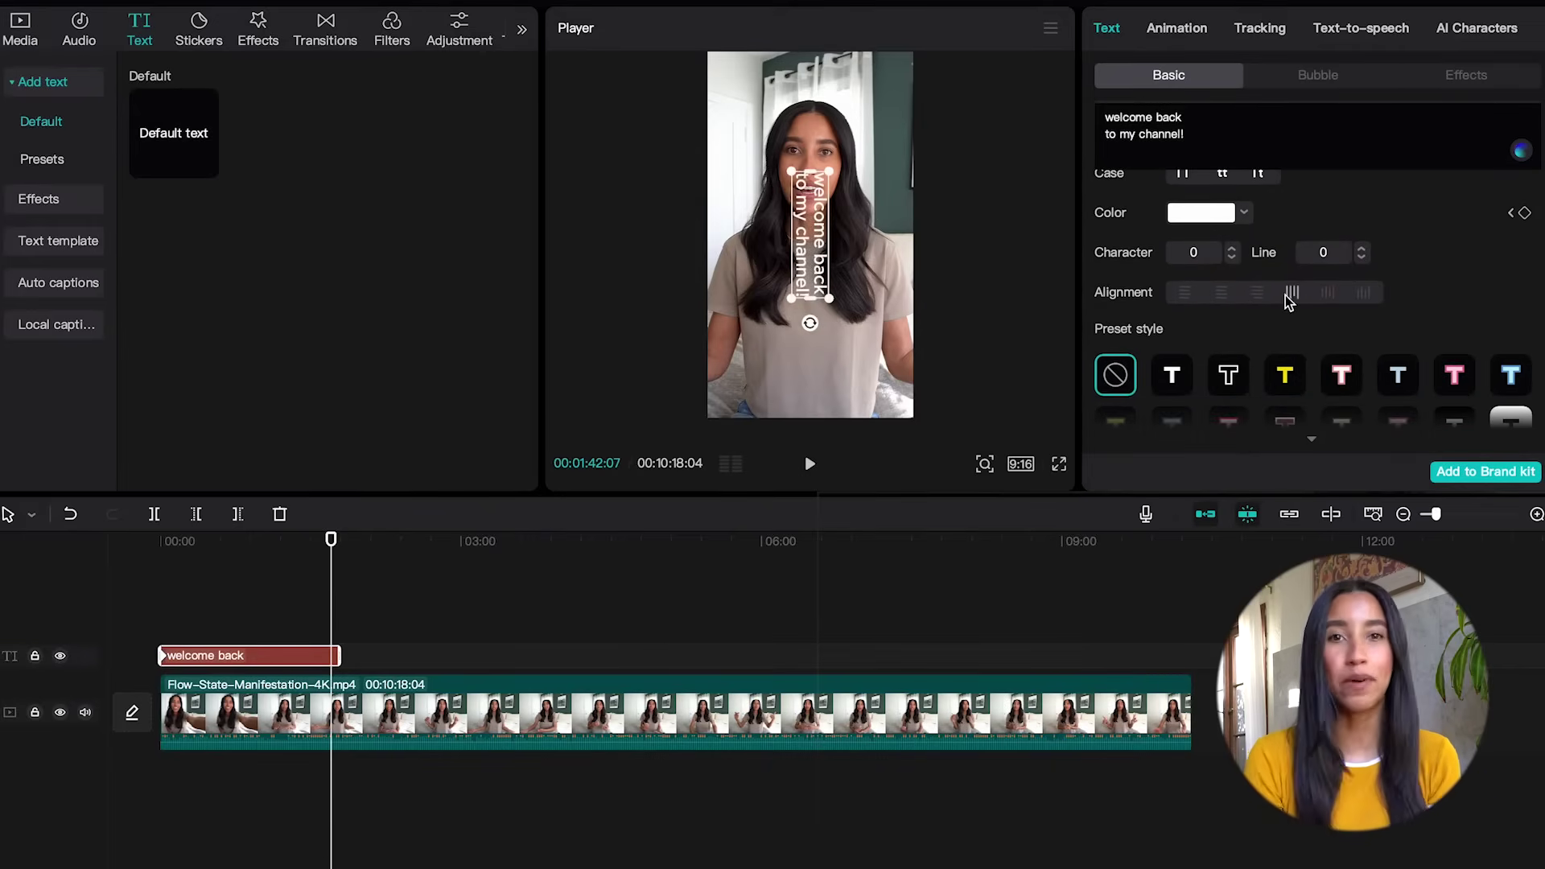
{"action": "left_click", "coordinate": [1328, 294]}
{"action": "left_click", "coordinate": [1363, 295]}
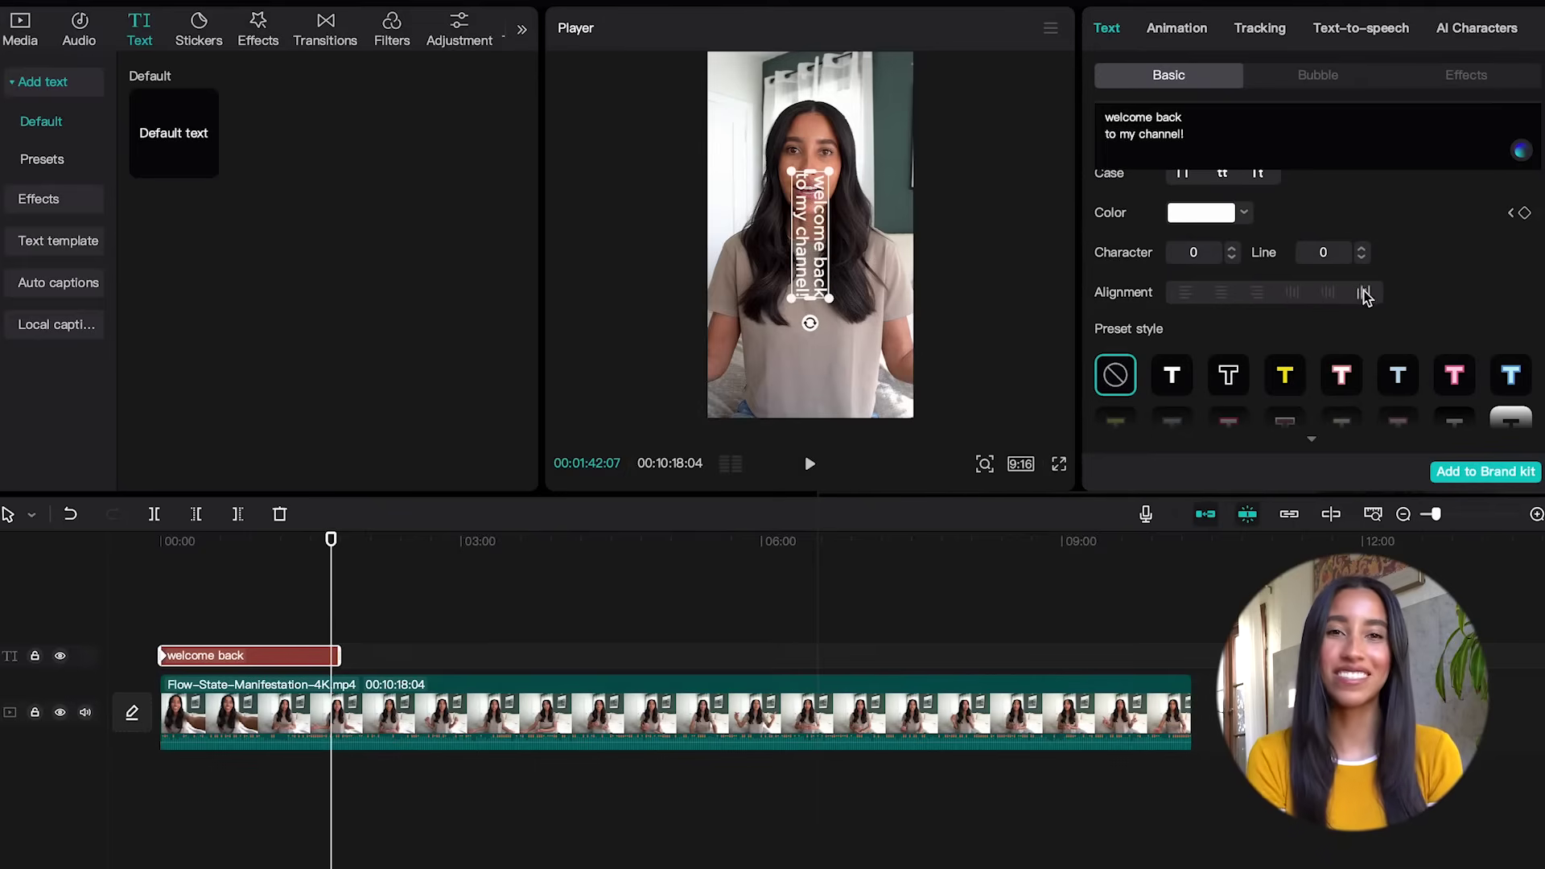
Try several preset styles, ending on the black-on-yellow preset.
{"action": "scroll", "coordinate": [1336, 310], "scroll_direction": "down", "scroll_amount": 2}
{"action": "left_click", "coordinate": [1318, 314]}
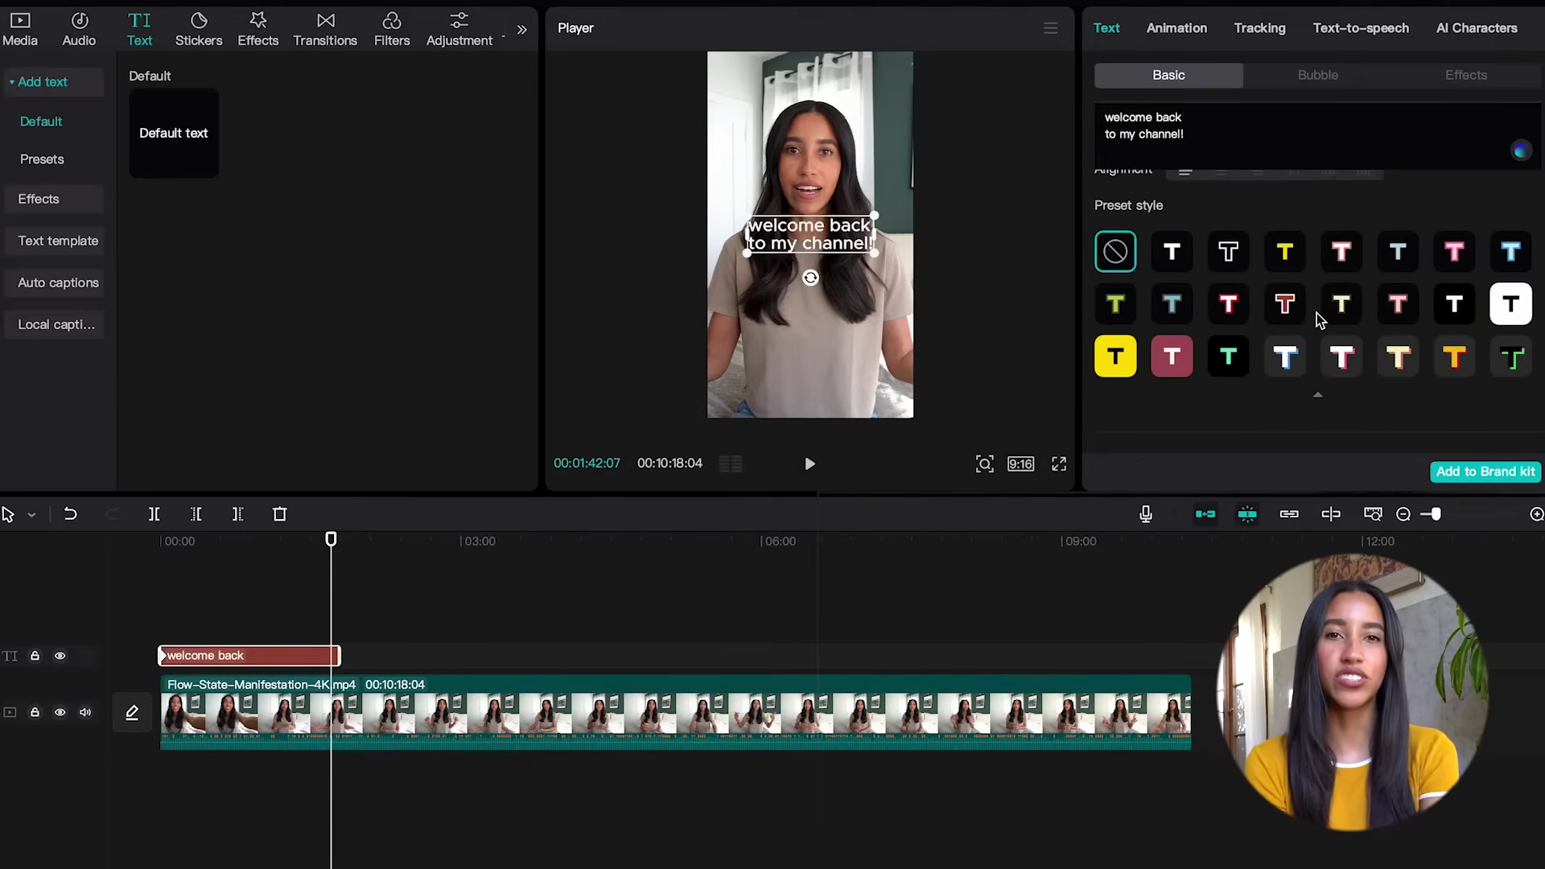
{"action": "left_click", "coordinate": [1175, 254]}
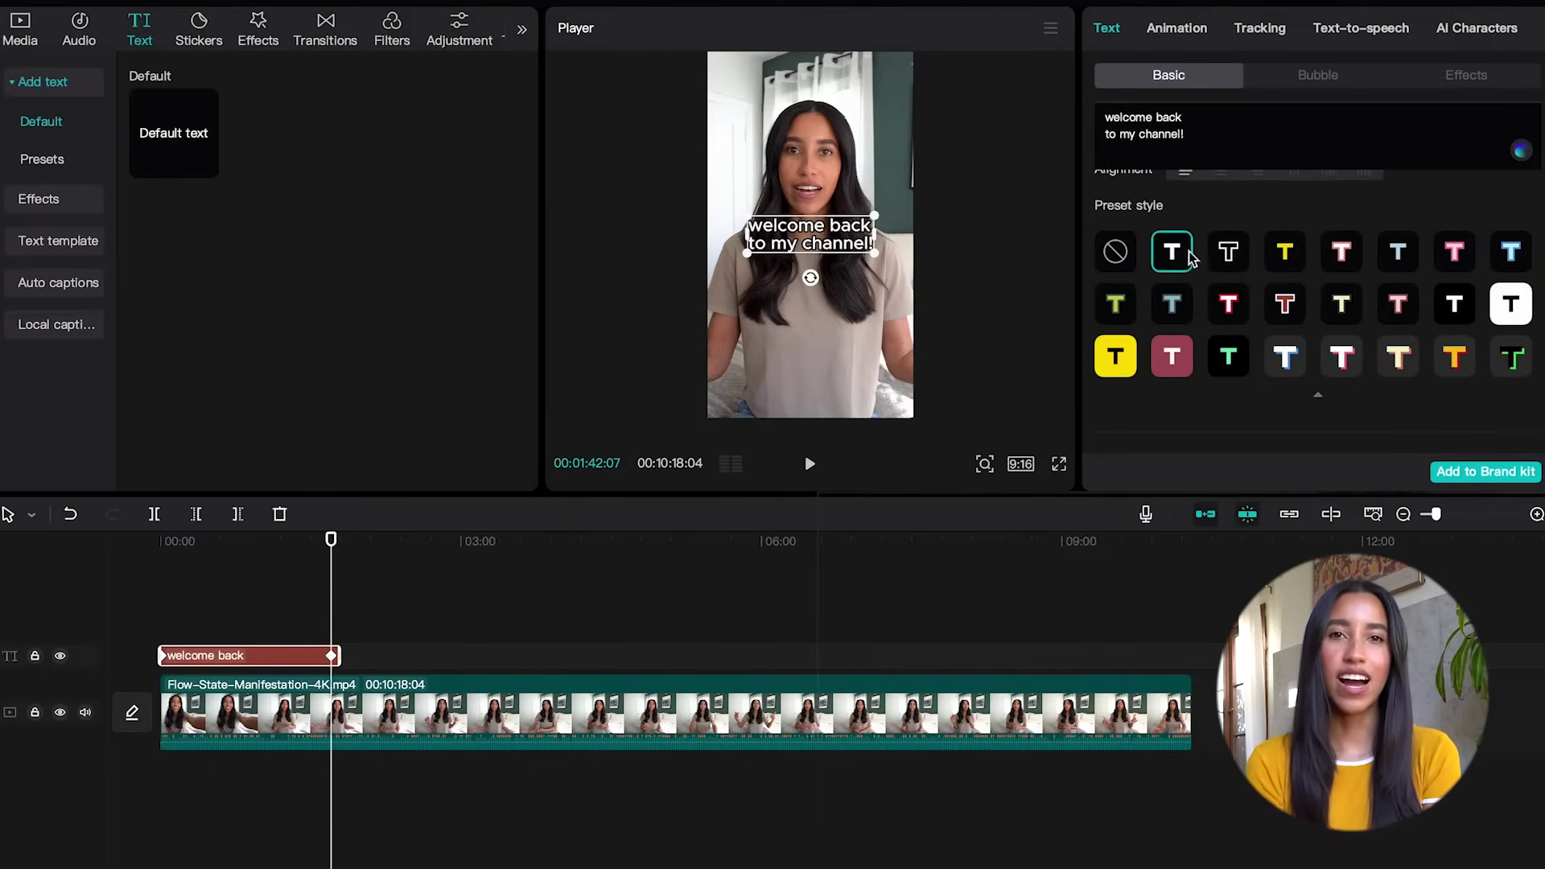
{"action": "left_click", "coordinate": [1229, 254]}
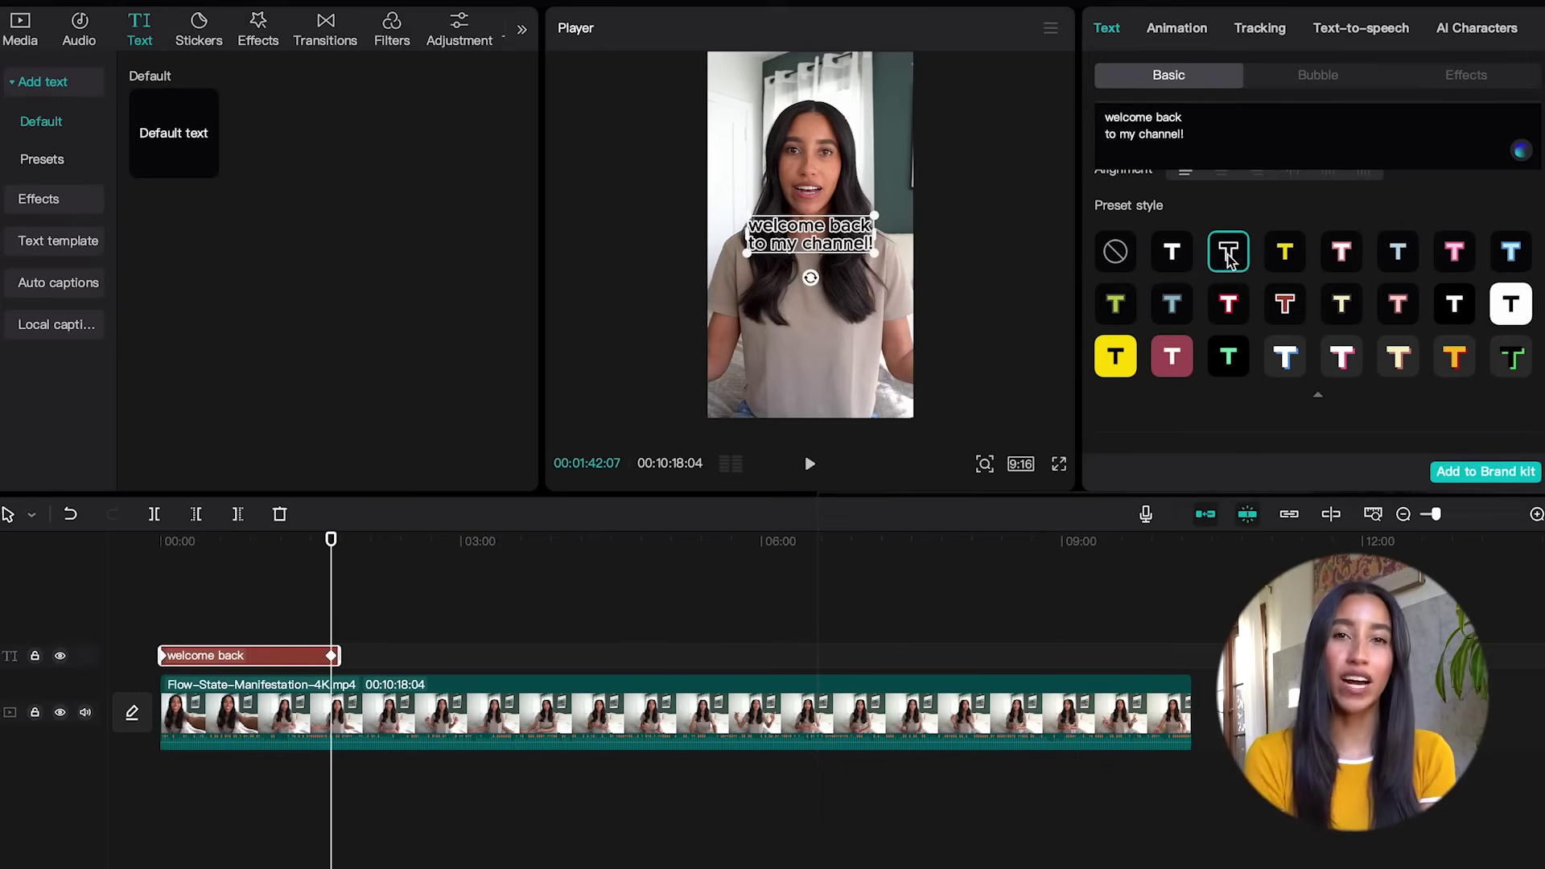
{"action": "left_click", "coordinate": [1279, 361]}
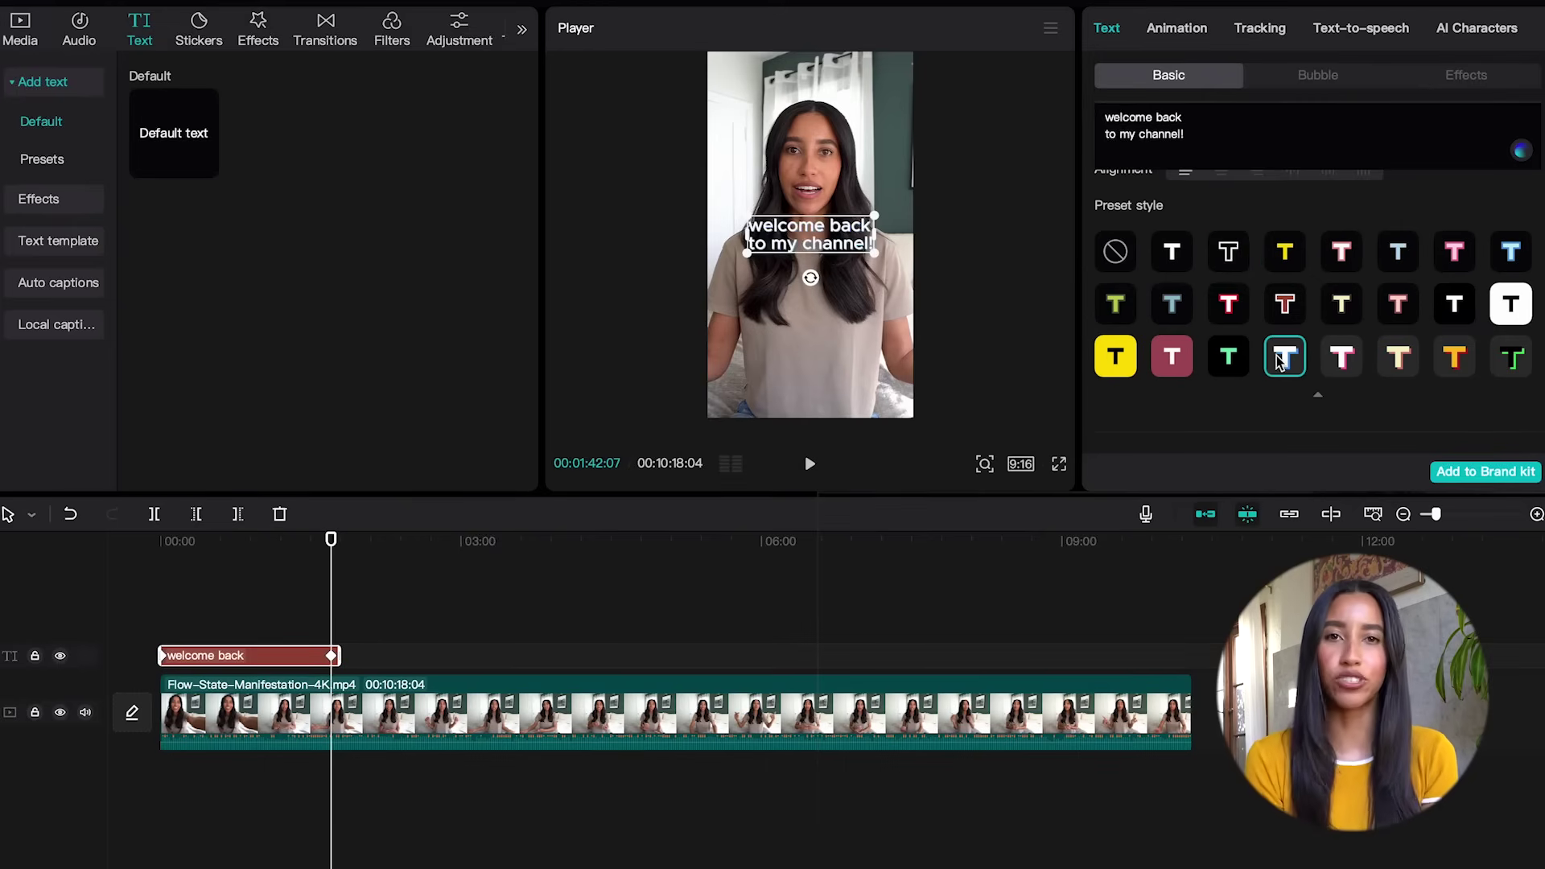
{"action": "left_click", "coordinate": [1281, 311]}
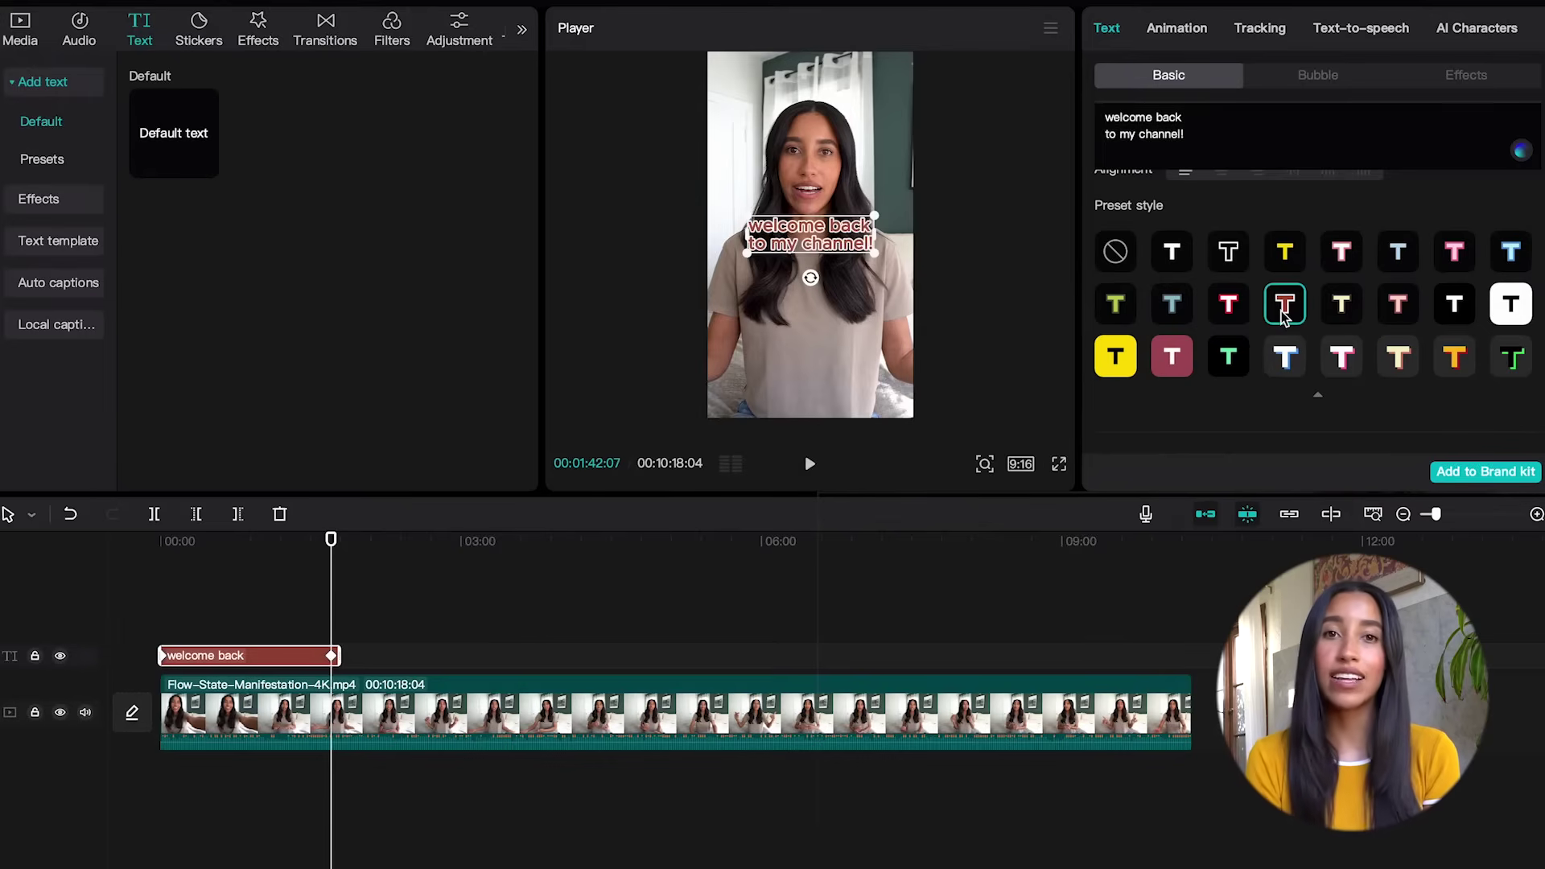
{"action": "left_click", "coordinate": [1115, 362]}
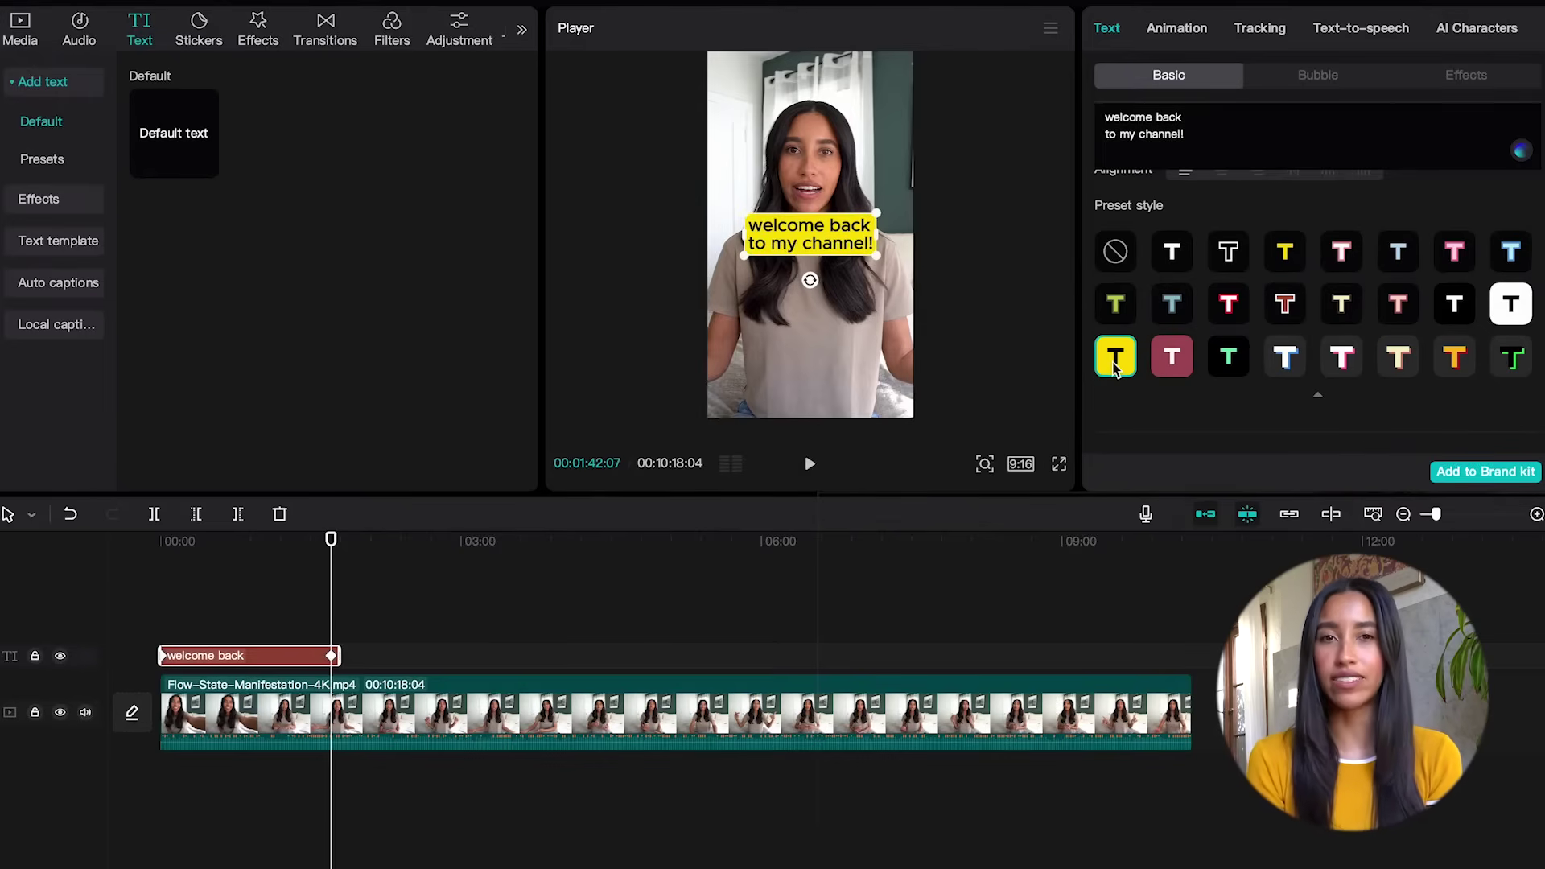
Scale the caption to 146% and try a rotation before resetting it to 0°.
{"action": "scroll", "coordinate": [1118, 290], "scroll_direction": "down", "scroll_amount": 5}
{"action": "mouse_move", "coordinate": [1166, 274]}
{"action": "left_mouse_down"}
{"action": "mouse_move", "coordinate": [1205, 275]}
{"action": "mouse_move", "coordinate": [1162, 275]}
{"action": "left_mouse_up"}
{"action": "scroll", "coordinate": [1231, 322], "scroll_direction": "down", "scroll_amount": 1}
{"action": "mouse_move", "coordinate": [1298, 368]}
{"action": "left_mouse_down"}
{"action": "mouse_move", "coordinate": [1277, 369]}
{"action": "mouse_move", "coordinate": [1329, 365]}
{"action": "mouse_move", "coordinate": [1148, 354]}
{"action": "mouse_move", "coordinate": [1408, 336]}
{"action": "left_mouse_up"}
{"action": "left_click", "coordinate": [1246, 363]}
Turn on a text stroke at 75 thickness and a background behind the text.
{"action": "scroll", "coordinate": [1248, 375], "scroll_direction": "down", "scroll_amount": 3}
{"action": "scroll", "coordinate": [1167, 322], "scroll_direction": "down", "scroll_amount": 2}
{"action": "left_click", "coordinate": [1101, 238]}
{"action": "mouse_move", "coordinate": [1221, 335]}
{"action": "left_mouse_down"}
{"action": "mouse_move", "coordinate": [1332, 340]}
{"action": "mouse_move", "coordinate": [1248, 338]}
{"action": "left_mouse_up"}
{"action": "left_click", "coordinate": [1101, 236]}
Enable a glow on the welcome text and lower its intensity.
{"action": "left_click", "coordinate": [1100, 391]}
{"action": "scroll", "coordinate": [1221, 400], "scroll_direction": "down", "scroll_amount": 3}
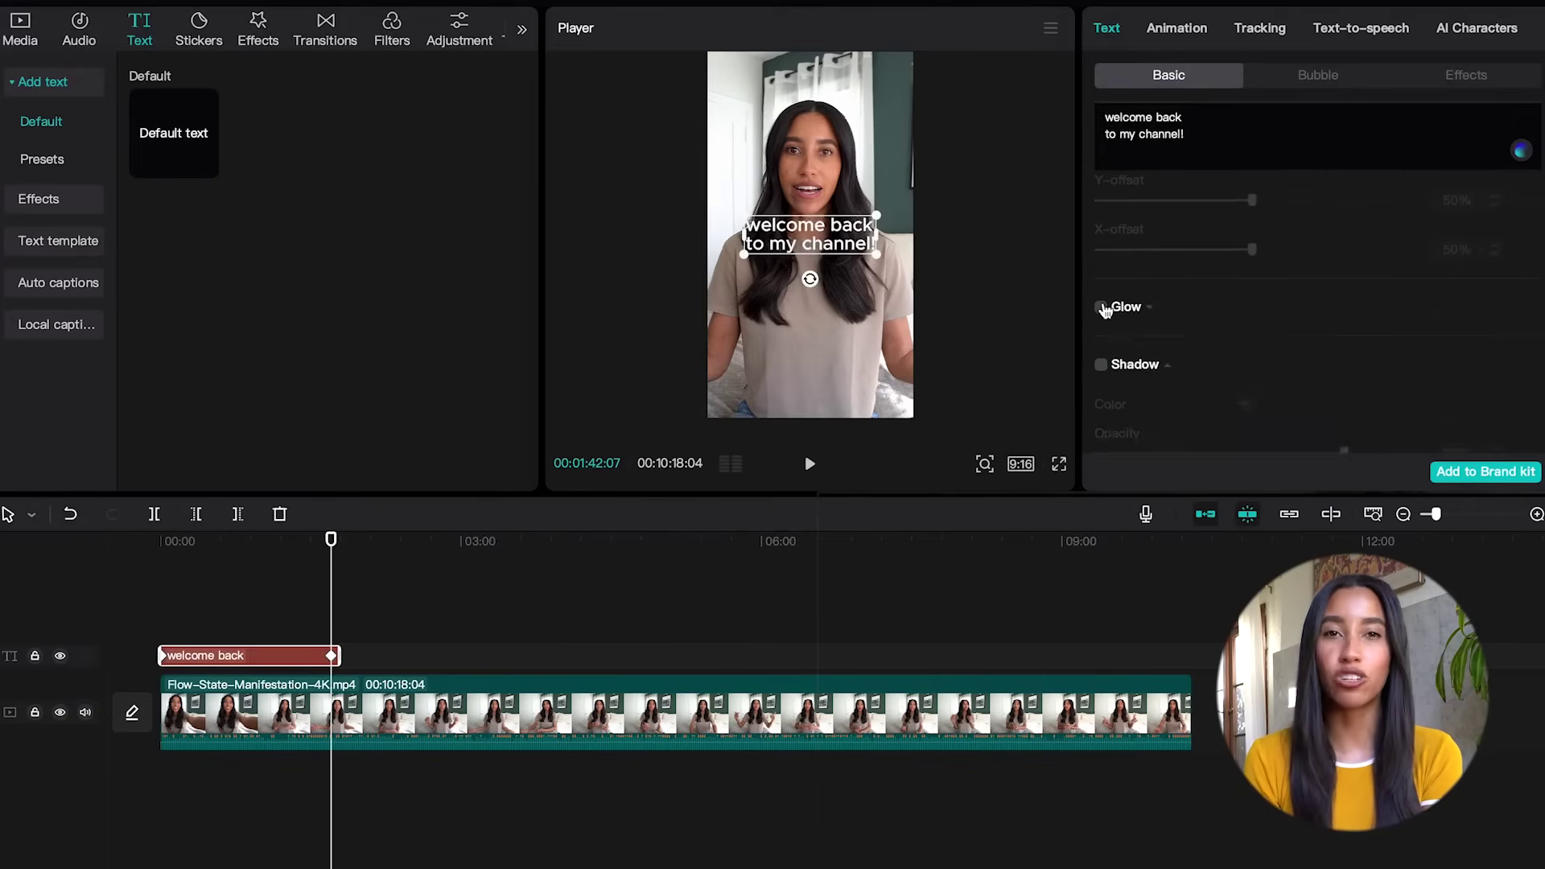
{"action": "left_click", "coordinate": [1101, 306]}
{"action": "scroll", "coordinate": [1167, 354], "scroll_direction": "down", "scroll_amount": 2}
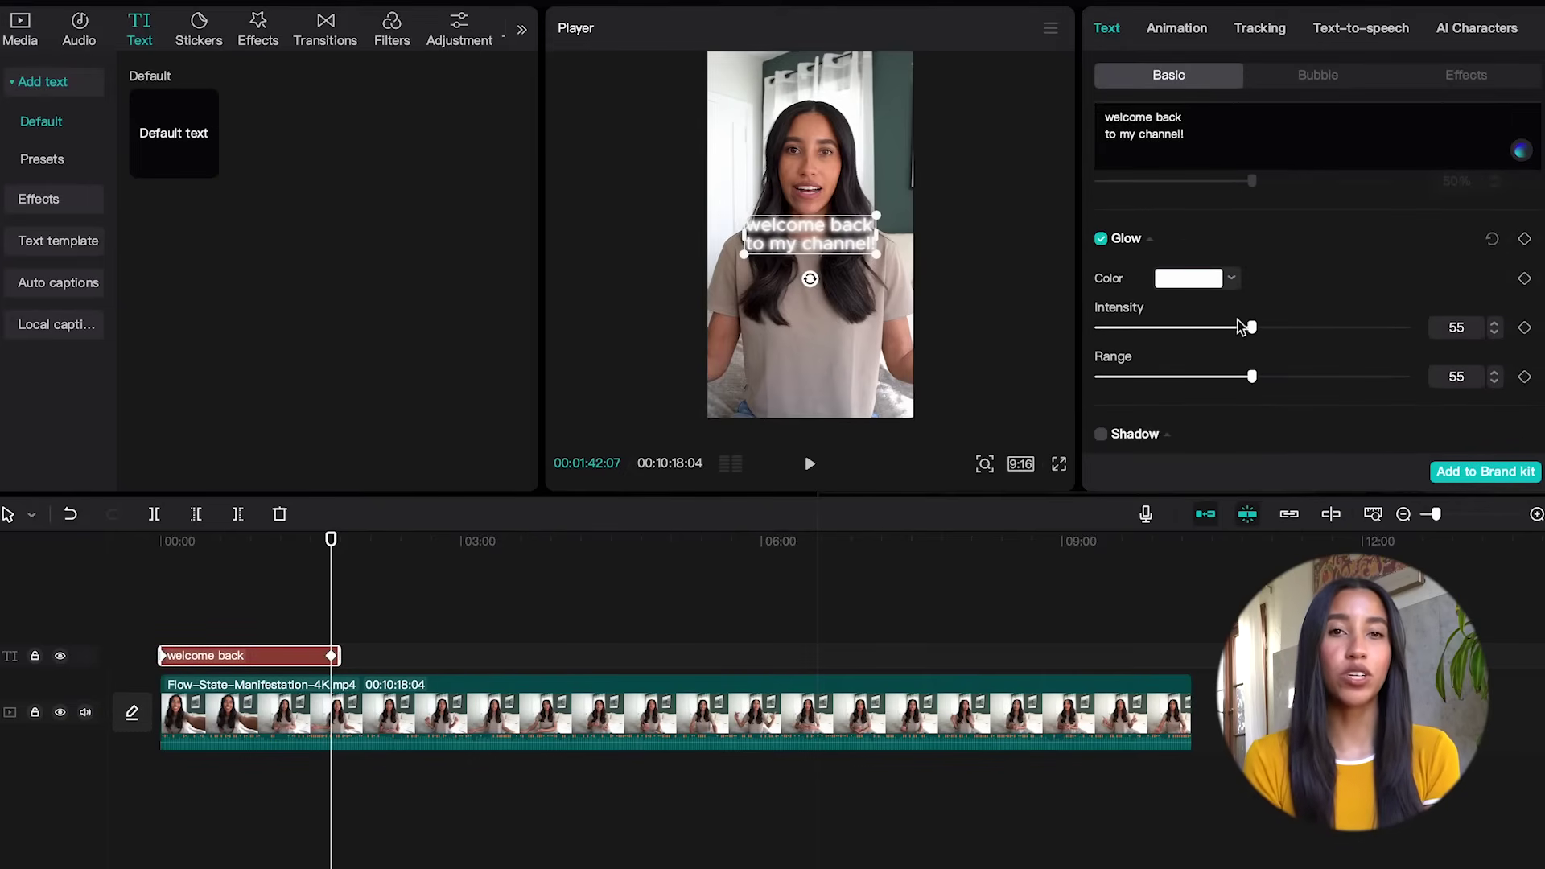
{"action": "left_click_drag", "start_coordinate": [1252, 327], "coordinate": [1159, 328]}
Add a drop shadow and curve the text at about 77° strength.
{"action": "scroll", "coordinate": [1159, 338], "scroll_direction": "down", "scroll_amount": 2}
{"action": "left_click", "coordinate": [1101, 314]}
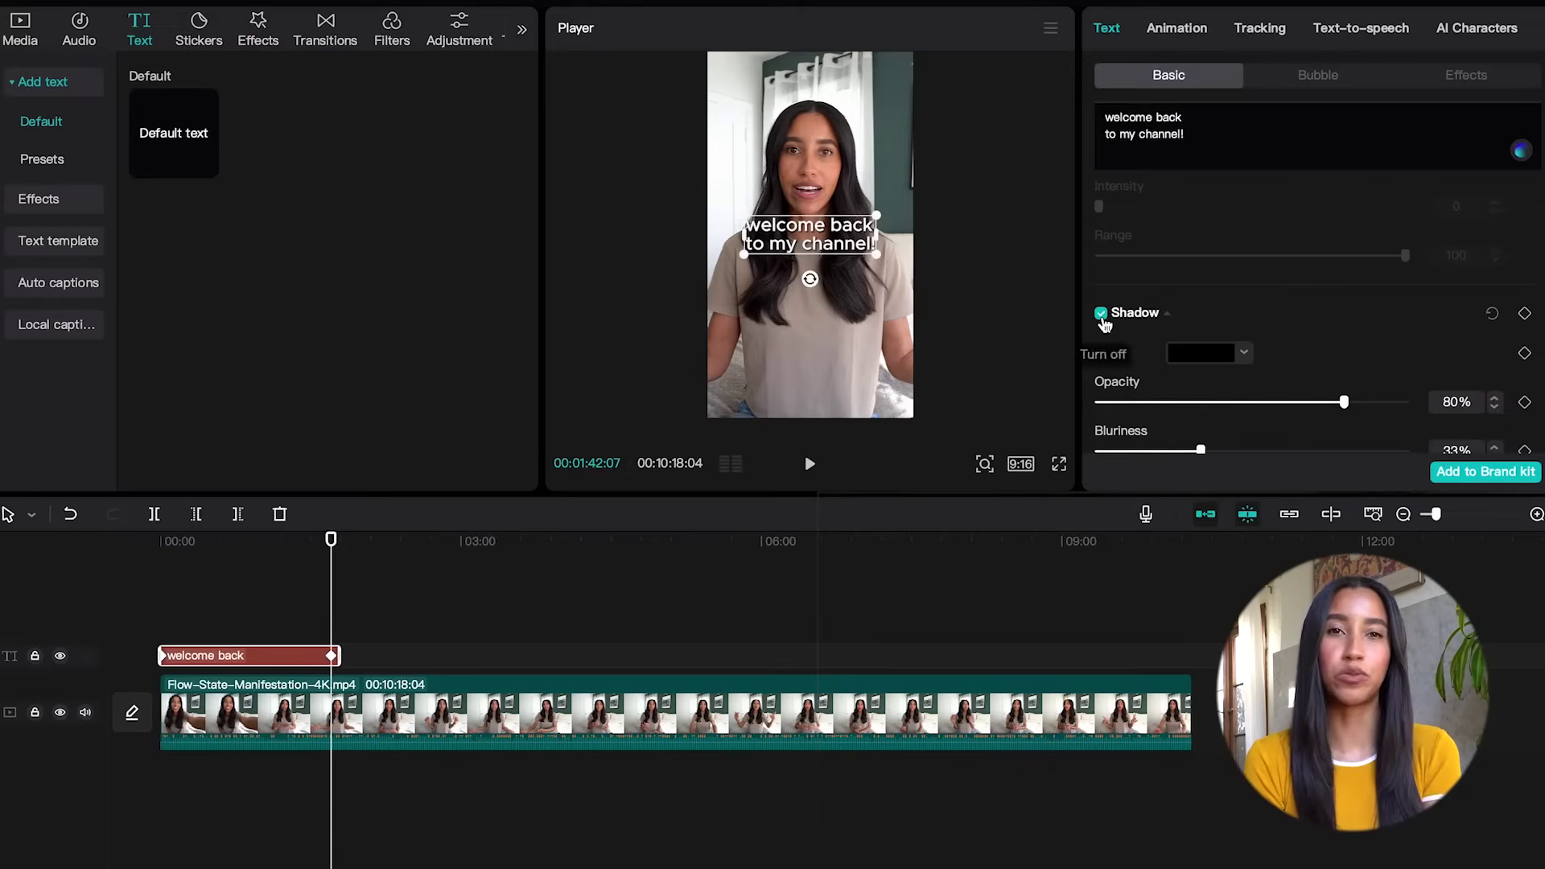
{"action": "scroll", "coordinate": [1114, 387], "scroll_direction": "down", "scroll_amount": 3}
{"action": "left_click", "coordinate": [1101, 408]}
{"action": "scroll", "coordinate": [1101, 416], "scroll_direction": "down", "scroll_amount": 3}
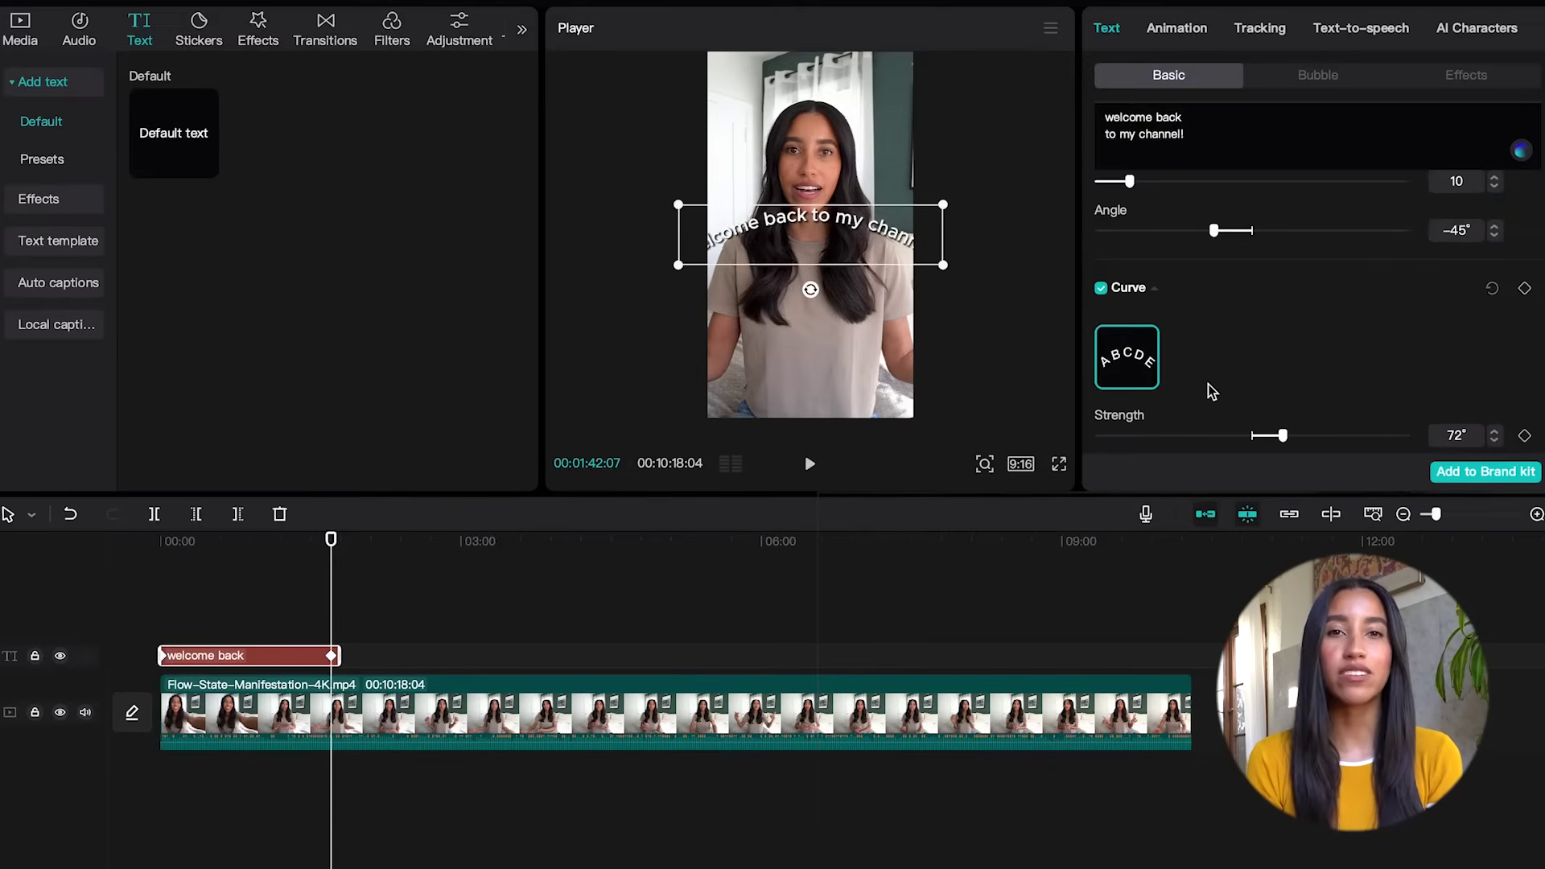
{"action": "left_click_drag", "start_coordinate": [943, 265], "coordinate": [896, 265]}
{"action": "scroll", "coordinate": [1248, 330], "scroll_direction": "down", "scroll_amount": 1}
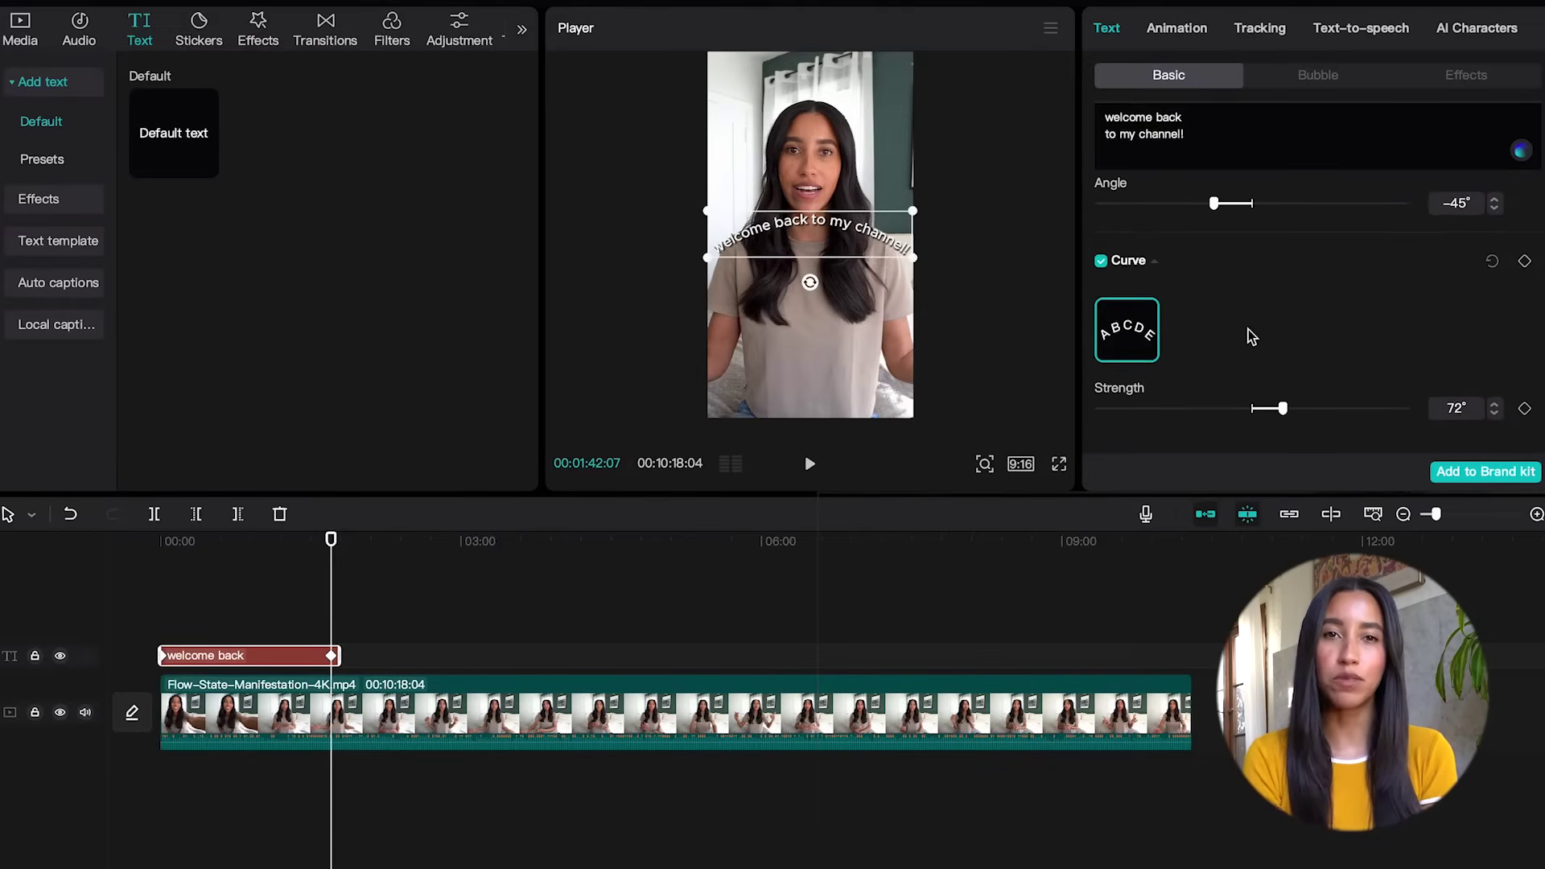
{"action": "mouse_move", "coordinate": [1283, 408]}
{"action": "left_mouse_down"}
{"action": "mouse_move", "coordinate": [1131, 409]}
{"action": "mouse_move", "coordinate": [1401, 409]}
{"action": "mouse_move", "coordinate": [1276, 409]}
{"action": "left_mouse_up"}
Try the orange banner and shopping-list bubbles, then apply the pink tag bubble.
{"action": "left_click", "coordinate": [1314, 74]}
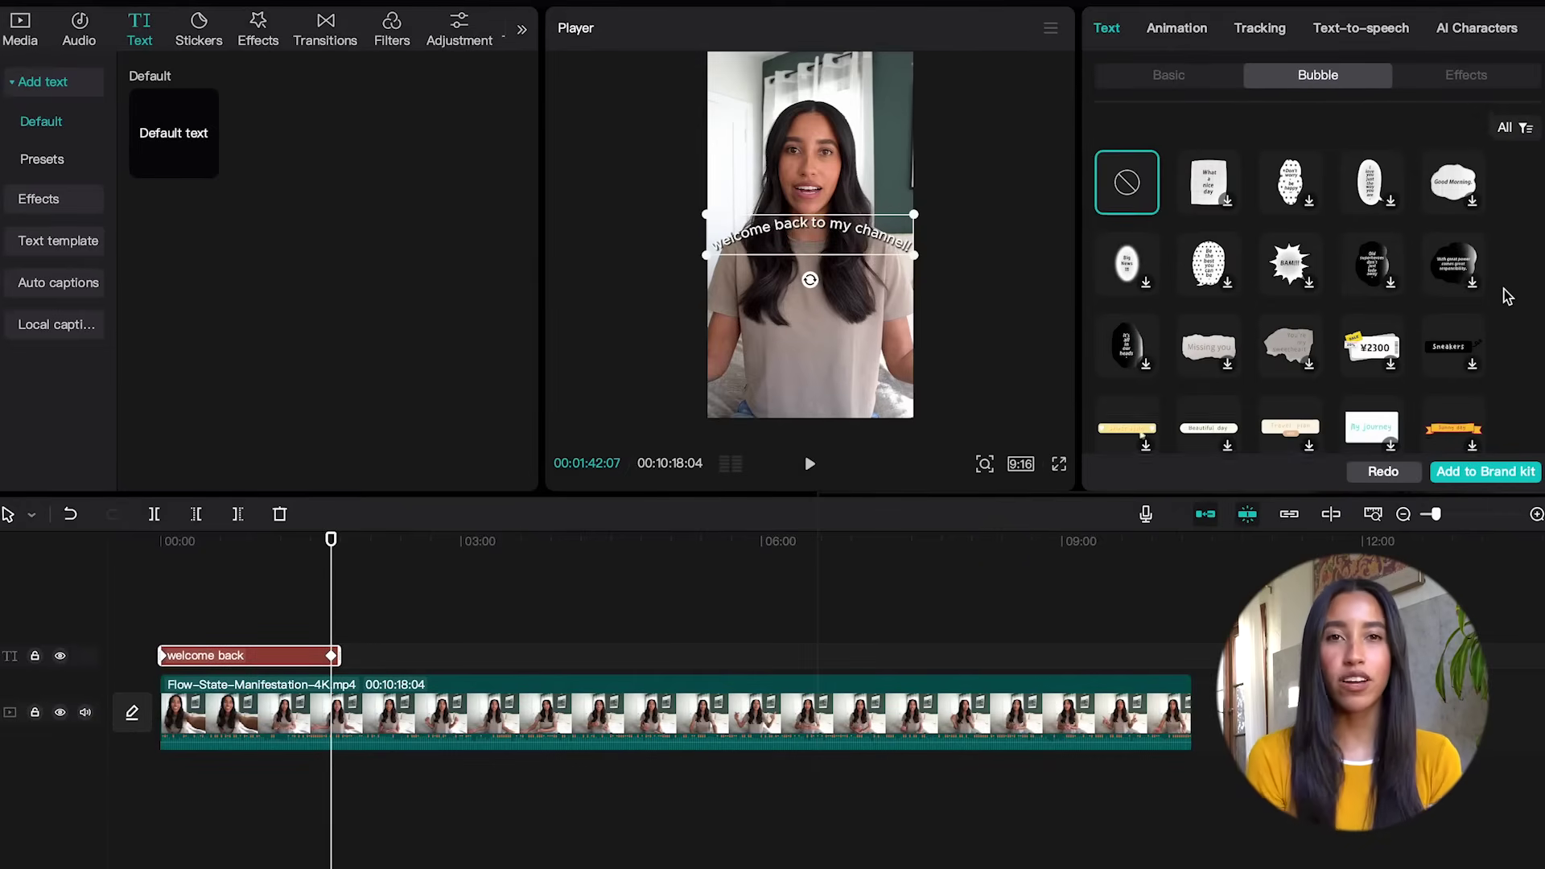
{"action": "scroll", "coordinate": [1507, 297], "scroll_direction": "down", "scroll_amount": 2}
{"action": "left_click", "coordinate": [1450, 322]}
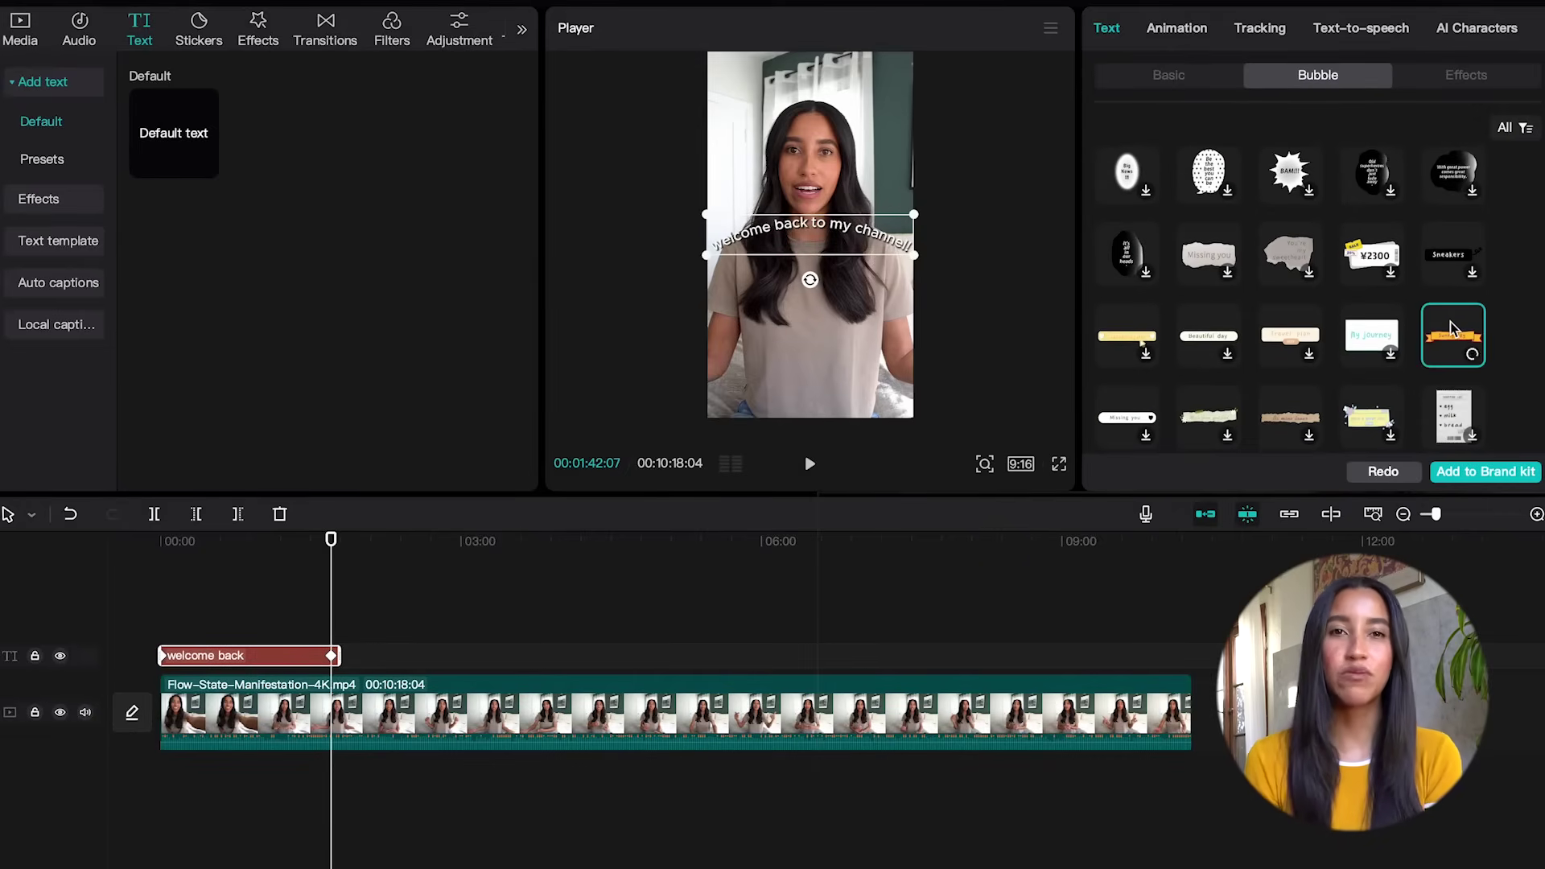
{"action": "scroll", "coordinate": [1450, 322], "scroll_direction": "down", "scroll_amount": 2}
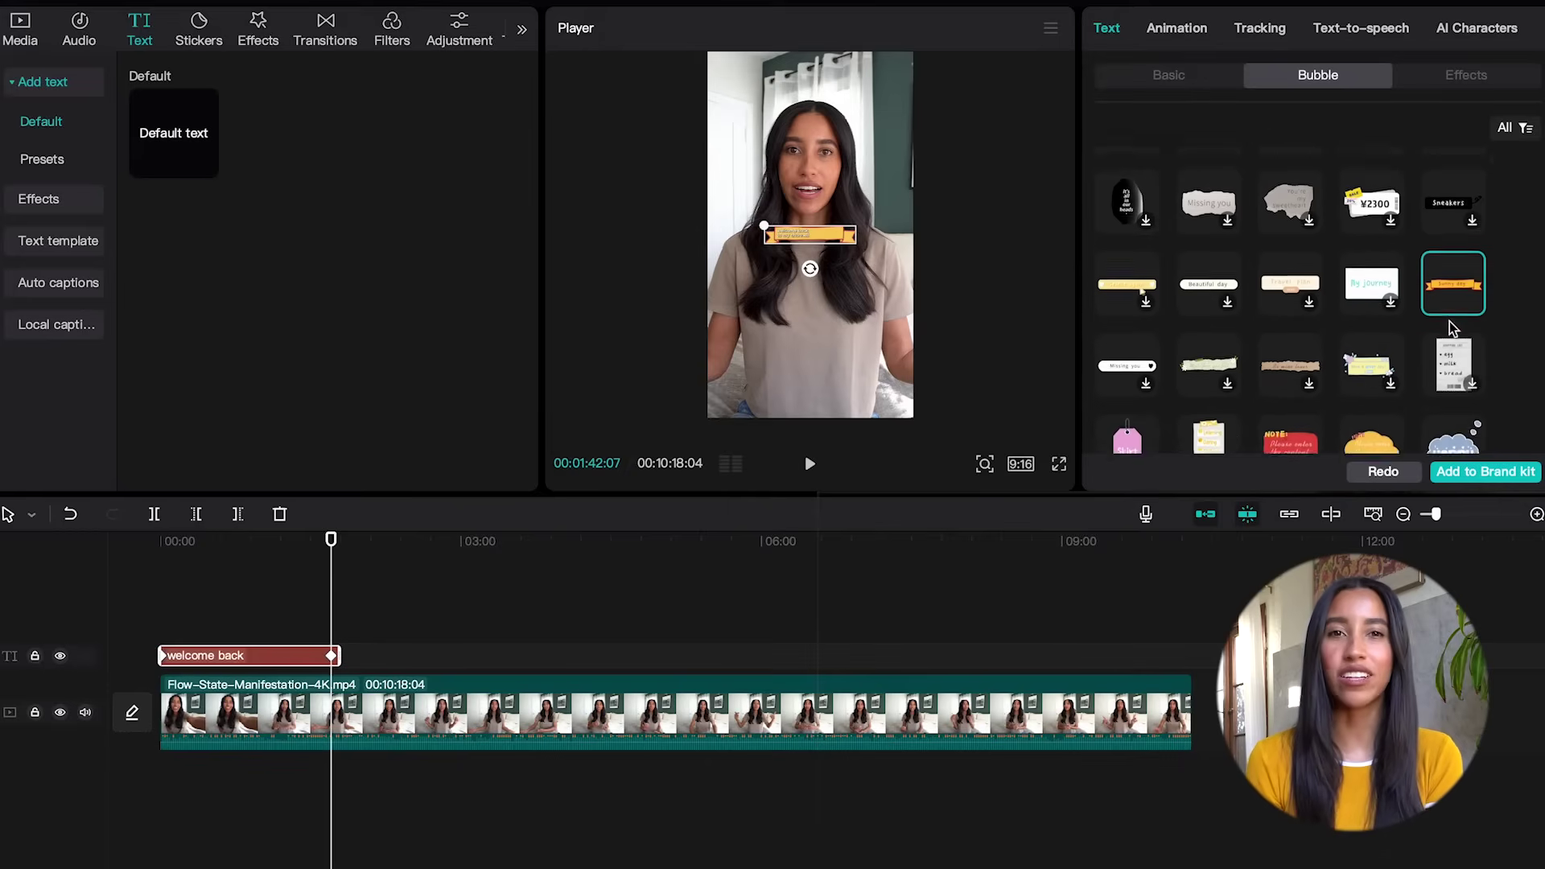
{"action": "left_click", "coordinate": [1454, 329]}
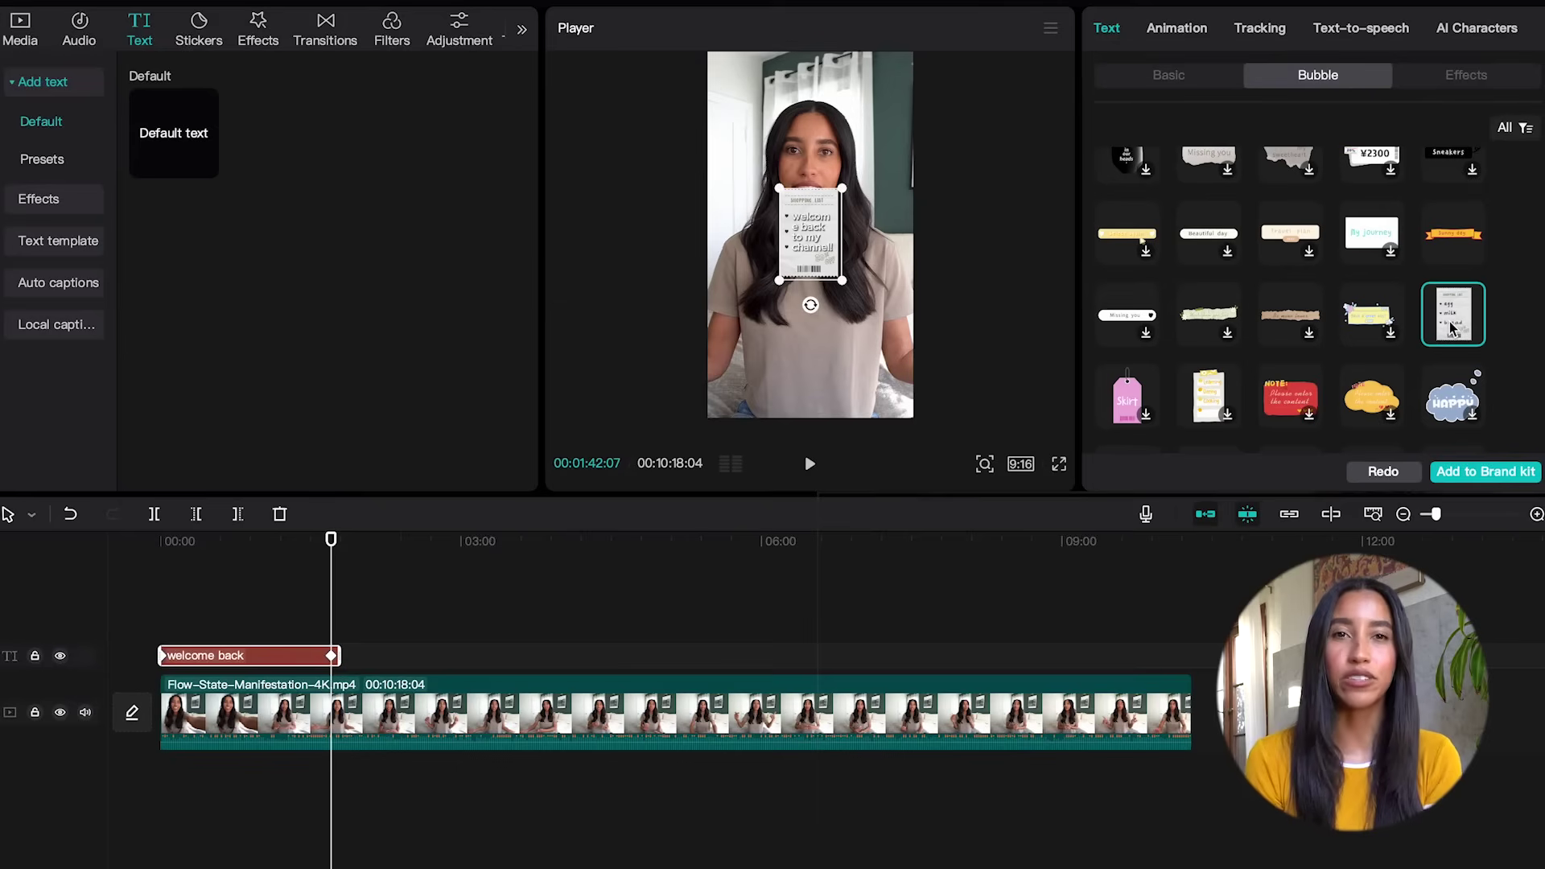
{"action": "left_click", "coordinate": [1129, 394]}
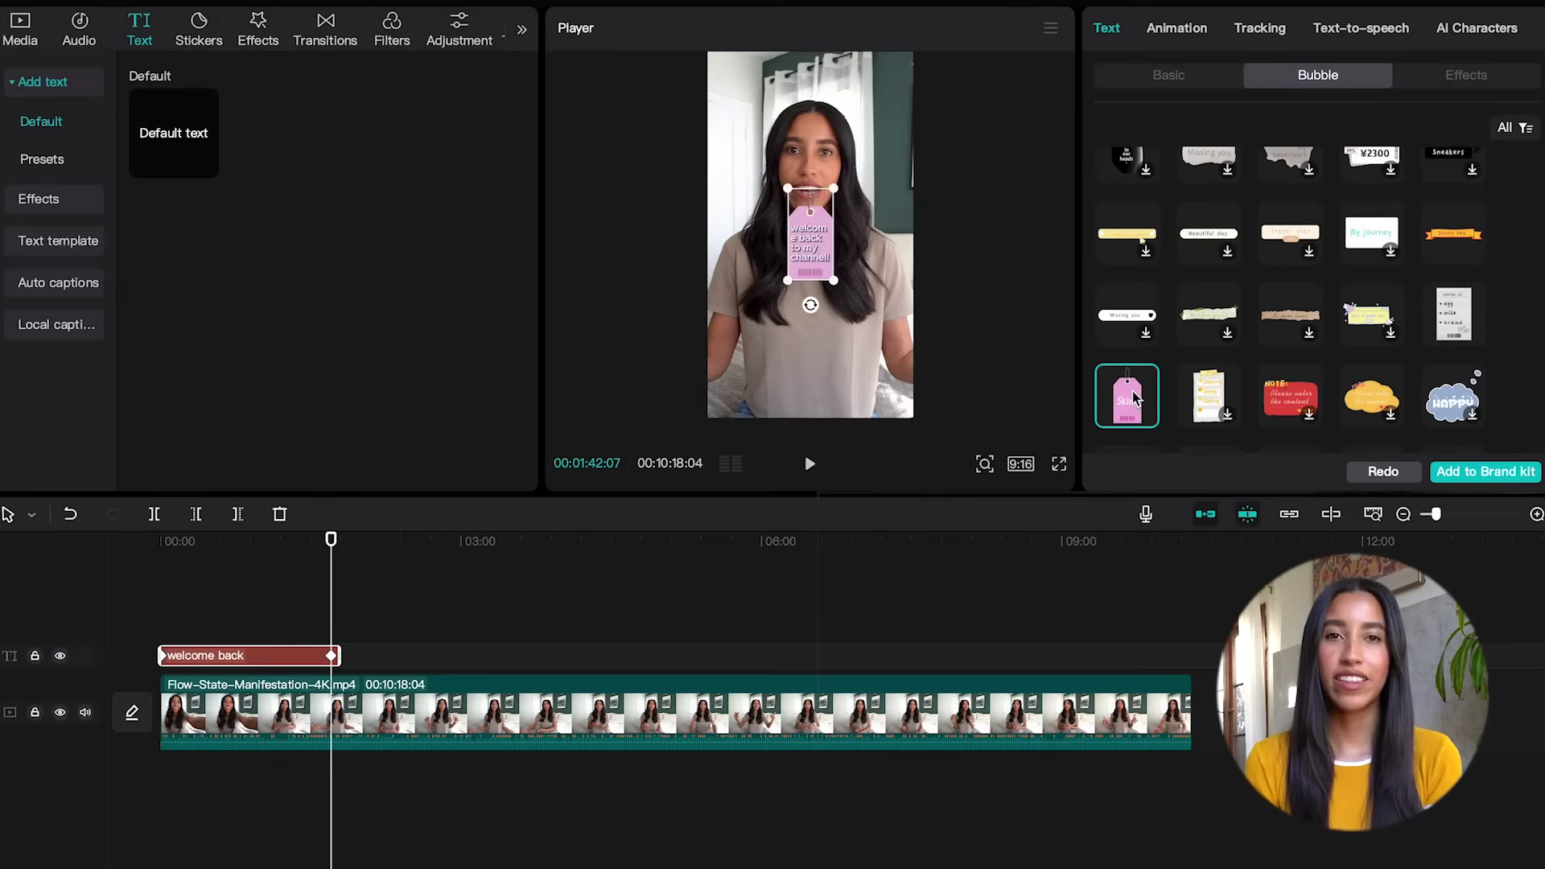
{"action": "left_click", "coordinate": [1455, 78]}
Try several text effect styles, starting with an outlined one.
{"action": "scroll", "coordinate": [1498, 220], "scroll_direction": "down", "scroll_amount": 1}
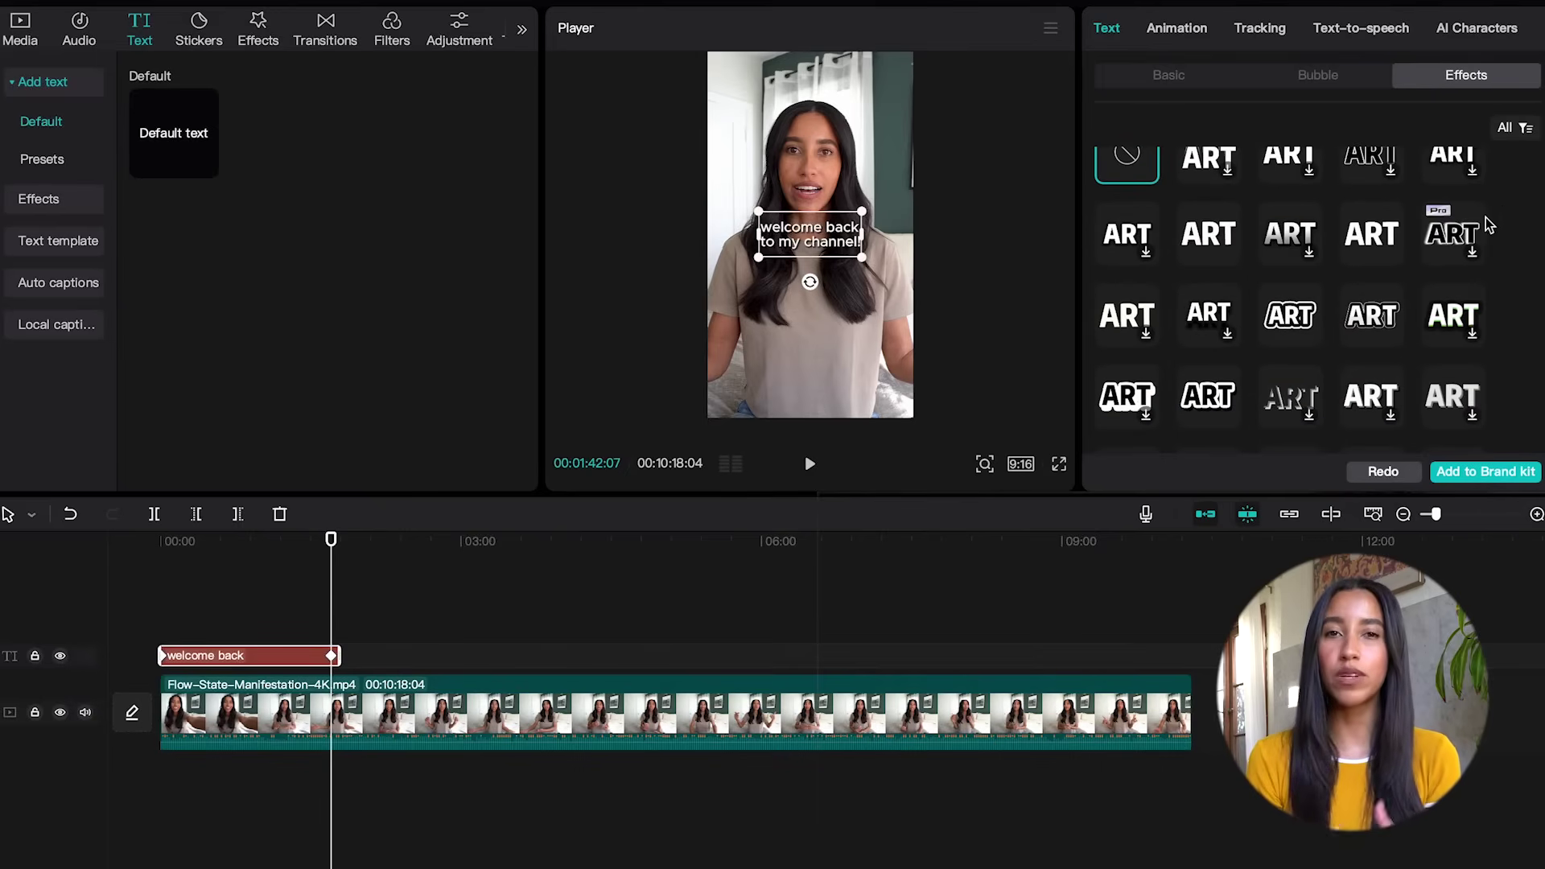
{"action": "left_click", "coordinate": [1290, 315]}
{"action": "scroll", "coordinate": [1290, 314], "scroll_direction": "down", "scroll_amount": 2}
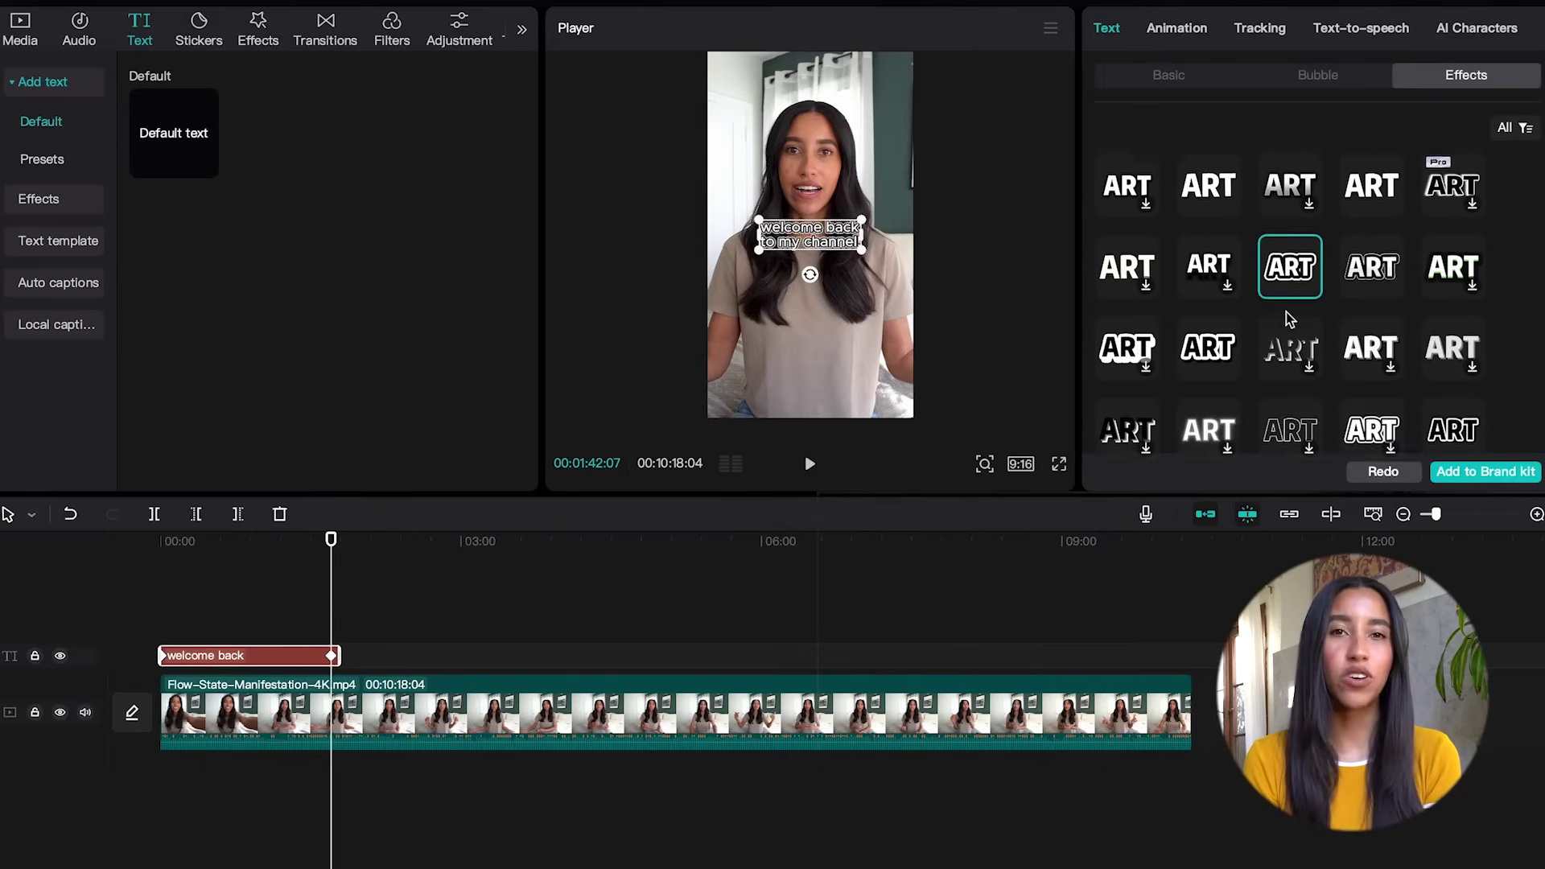
{"action": "left_click", "coordinate": [1209, 393]}
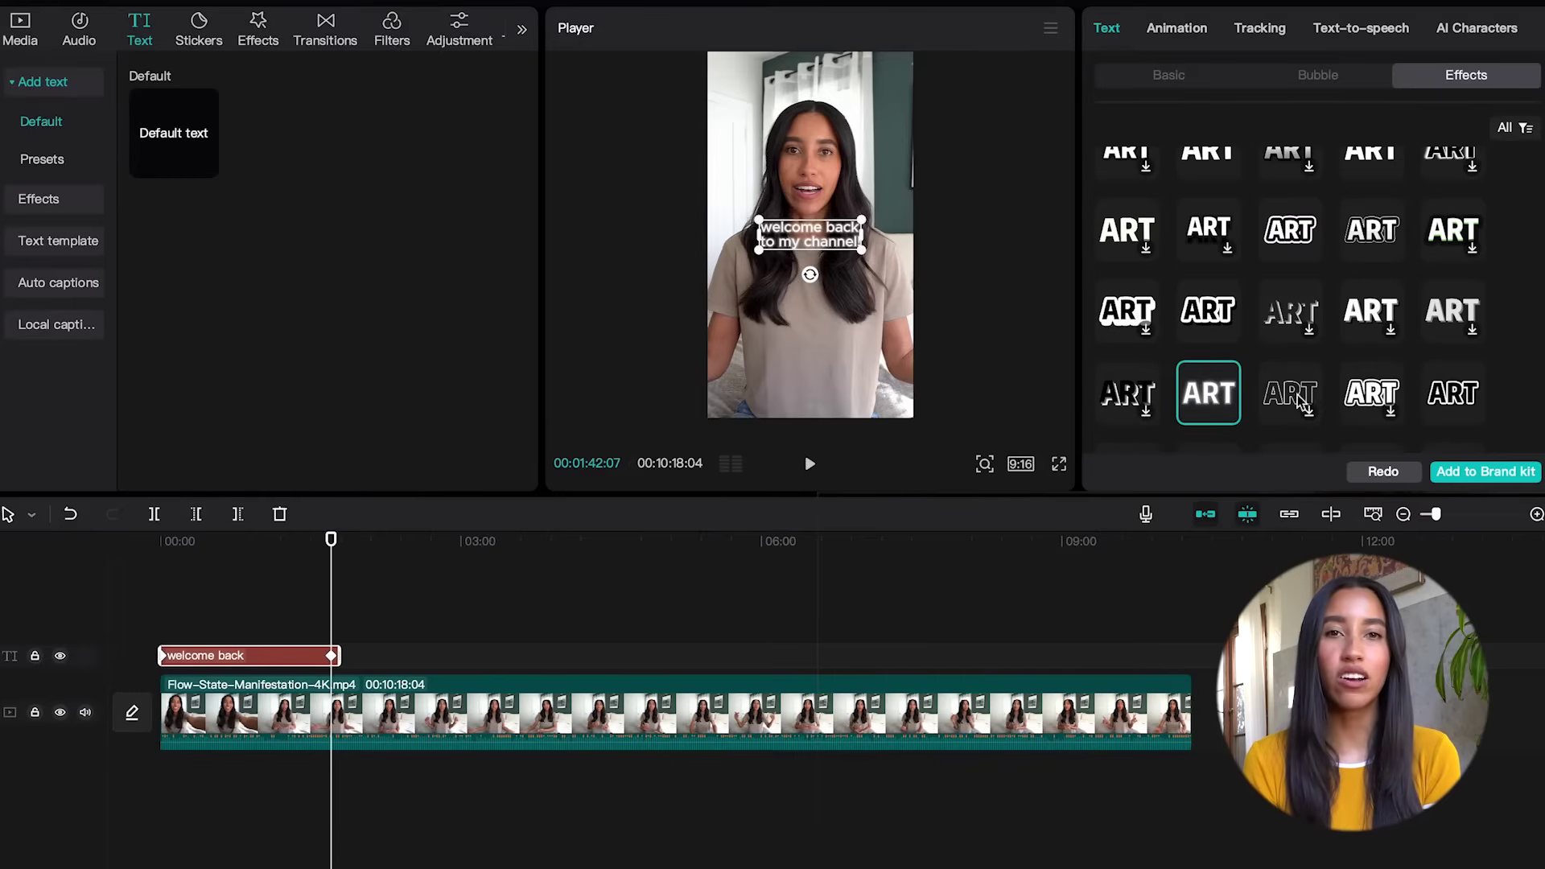
{"action": "left_click", "coordinate": [1359, 400]}
{"action": "scroll", "coordinate": [1356, 398], "scroll_direction": "down", "scroll_amount": 4}
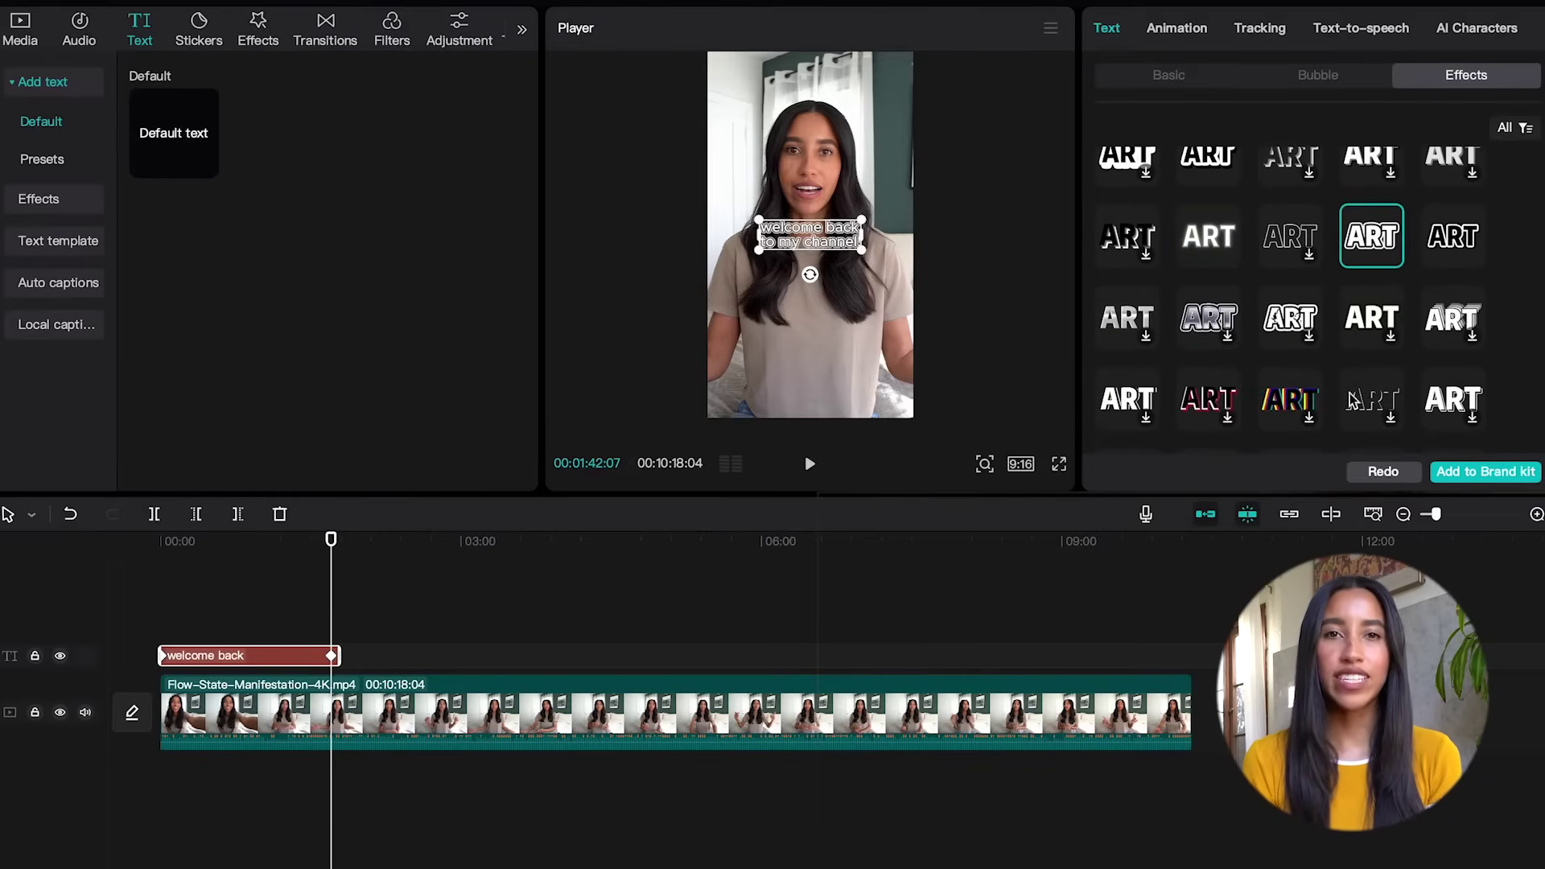
{"action": "left_click", "coordinate": [1303, 402]}
Apply the glowing outlined rainbow effect and start saving it as a brand-kit preset.
{"action": "scroll", "coordinate": [1304, 402], "scroll_direction": "down", "scroll_amount": 5}
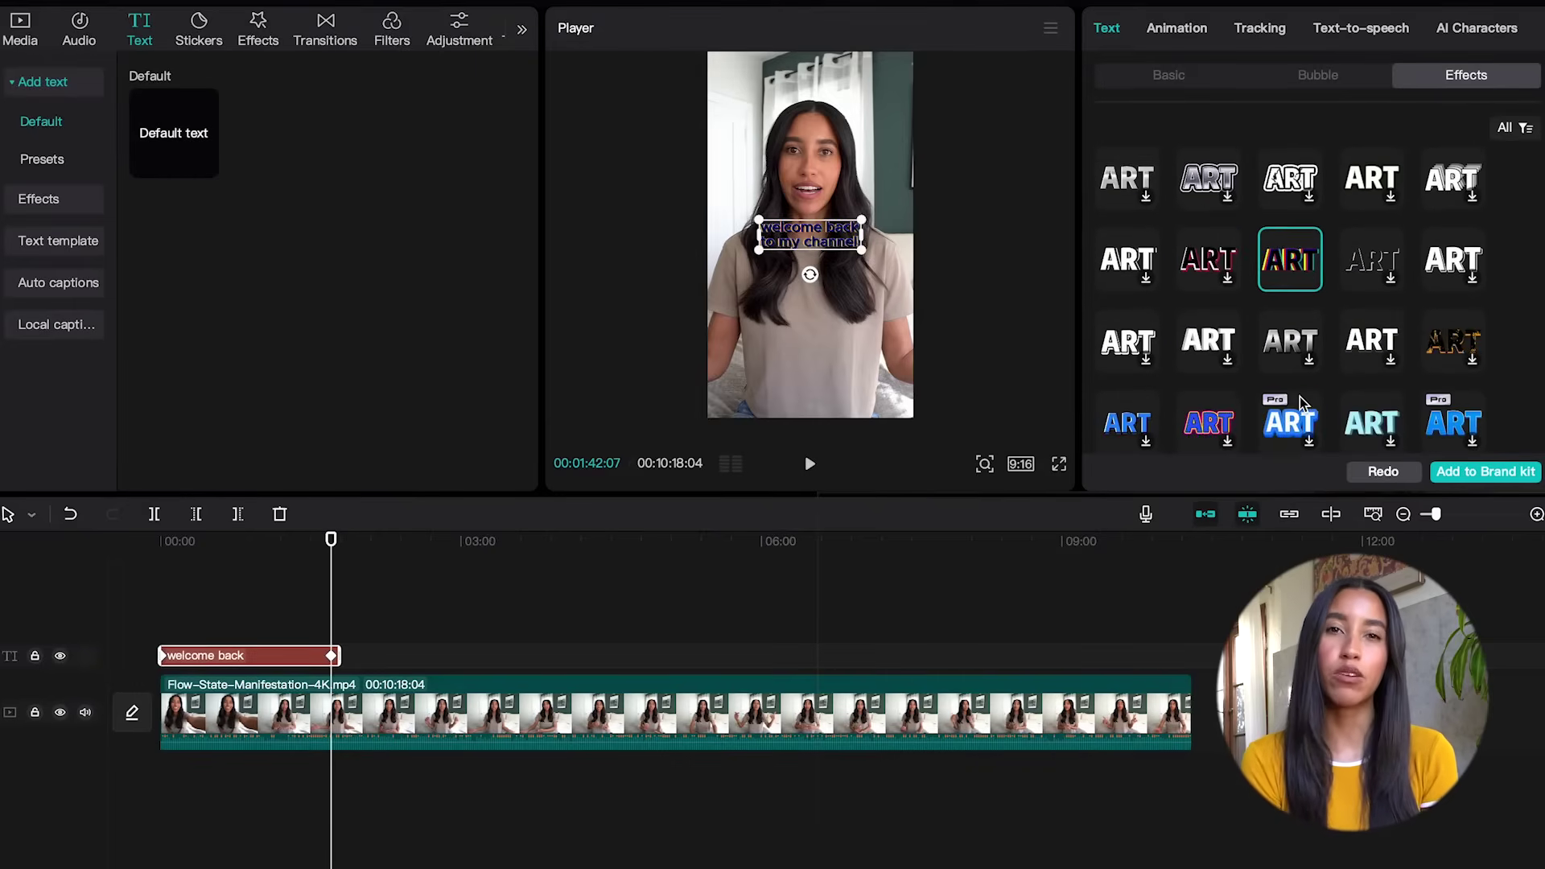
{"action": "left_click", "coordinate": [1211, 409]}
{"action": "scroll", "coordinate": [1209, 407], "scroll_direction": "down", "scroll_amount": 3}
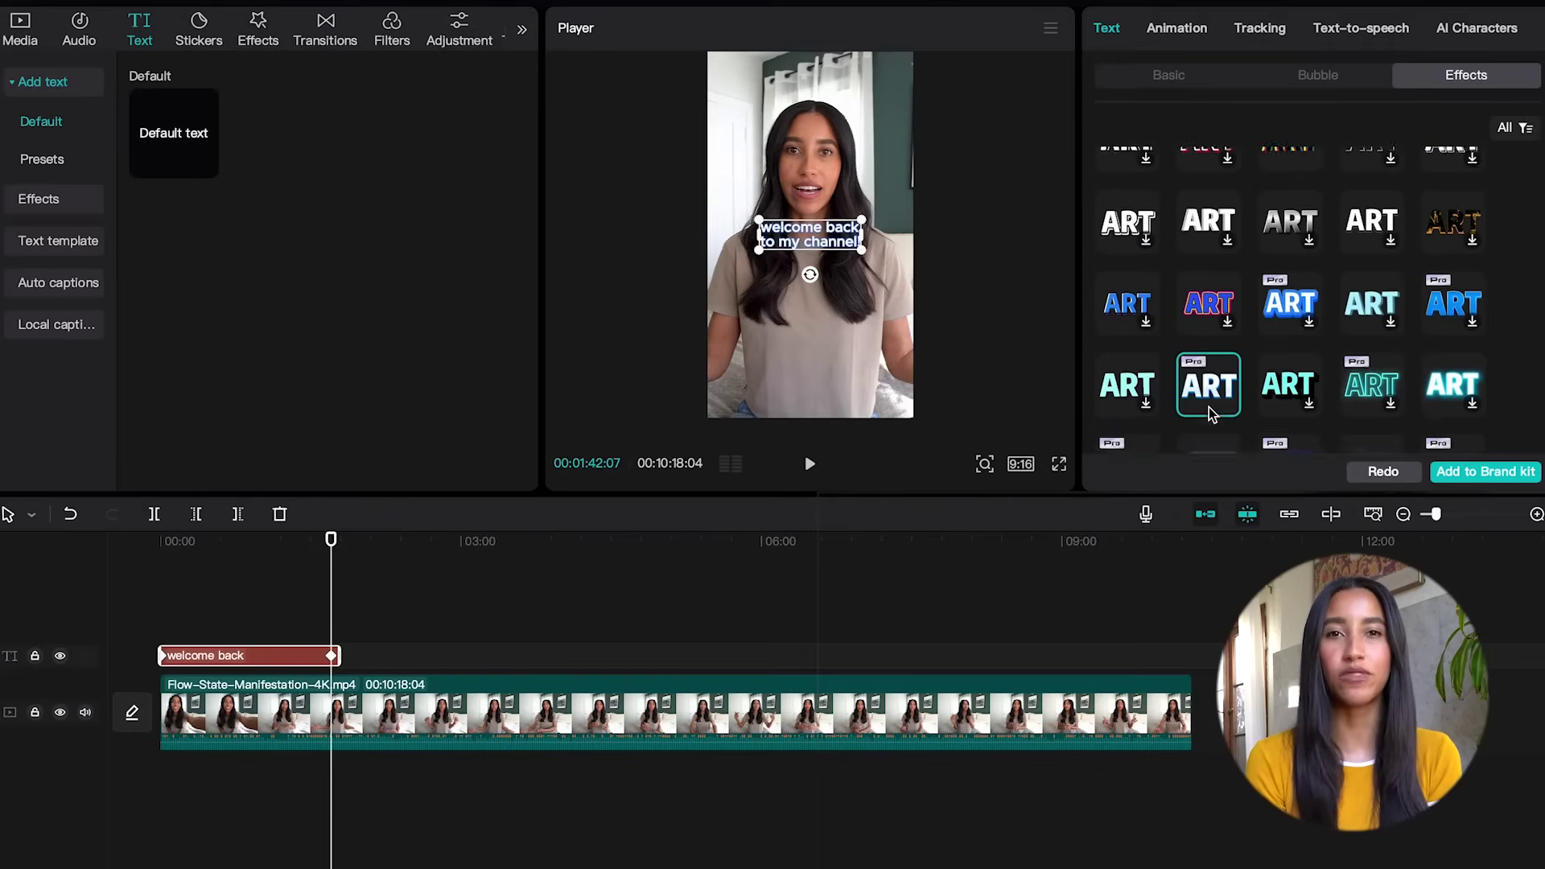
{"action": "left_click", "coordinate": [1212, 373]}
{"action": "scroll", "coordinate": [1211, 372], "scroll_direction": "down", "scroll_amount": 5}
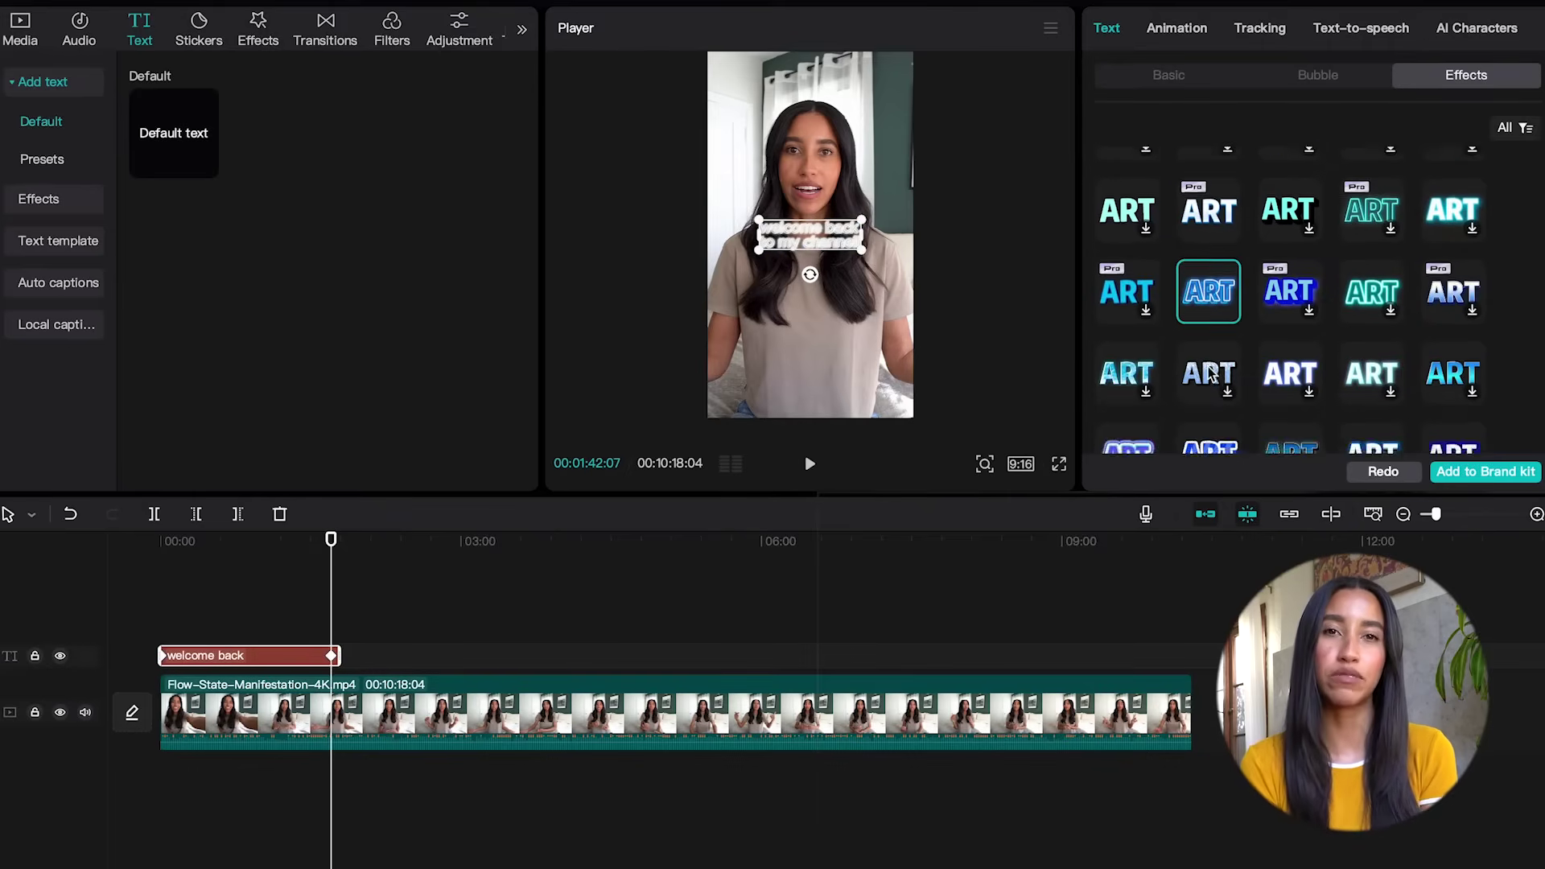
{"action": "left_click", "coordinate": [1510, 480]}
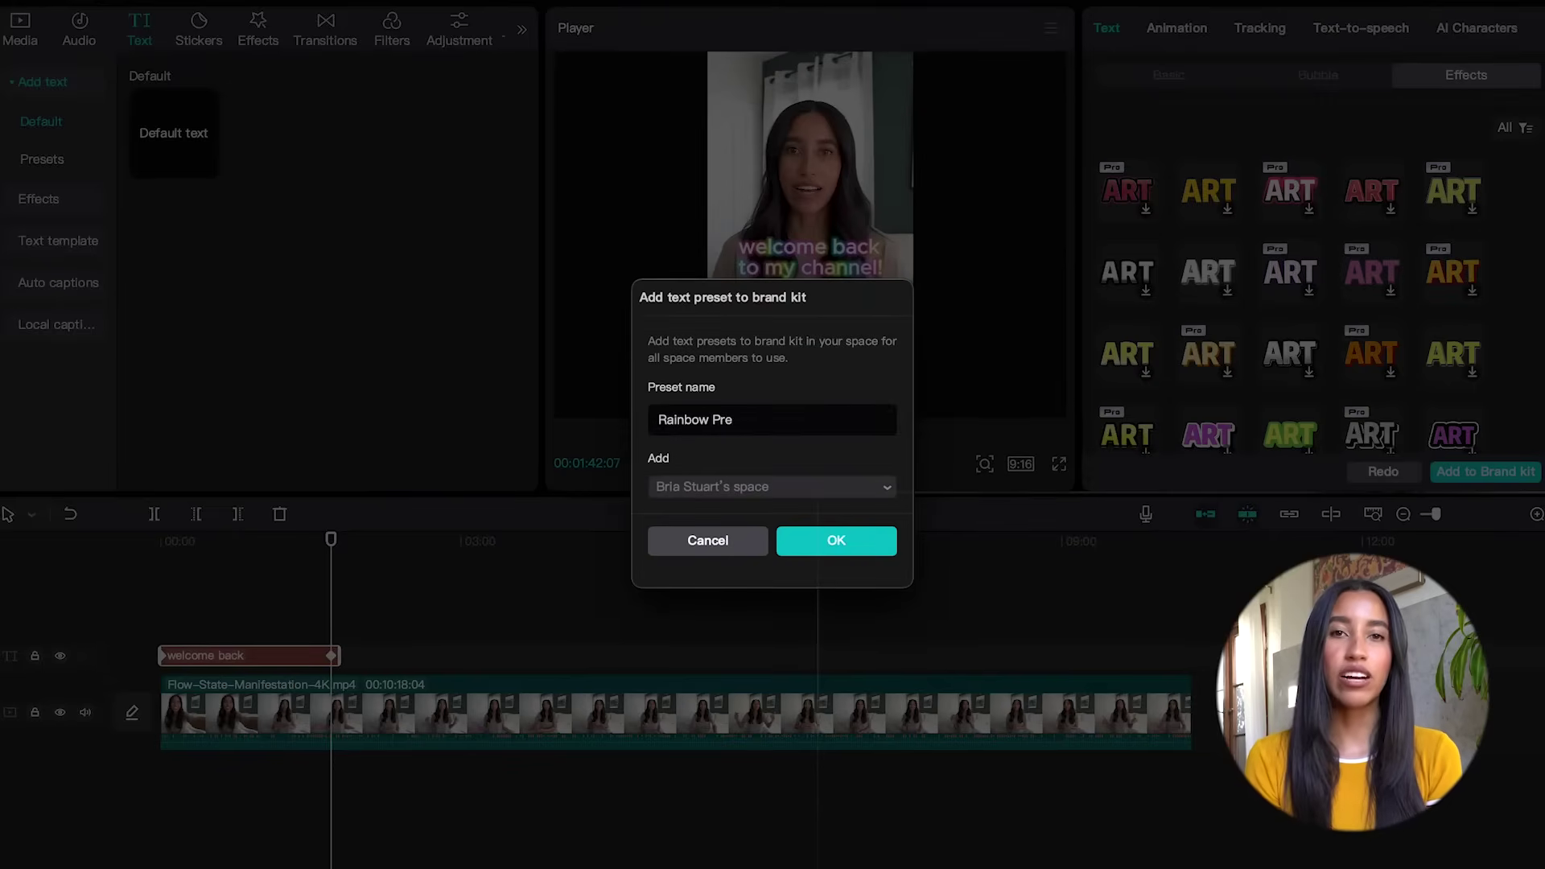
Dismiss the Add text preset dialog and bring up the caption's animation presets.
{"action": "key", "text": "Return"}
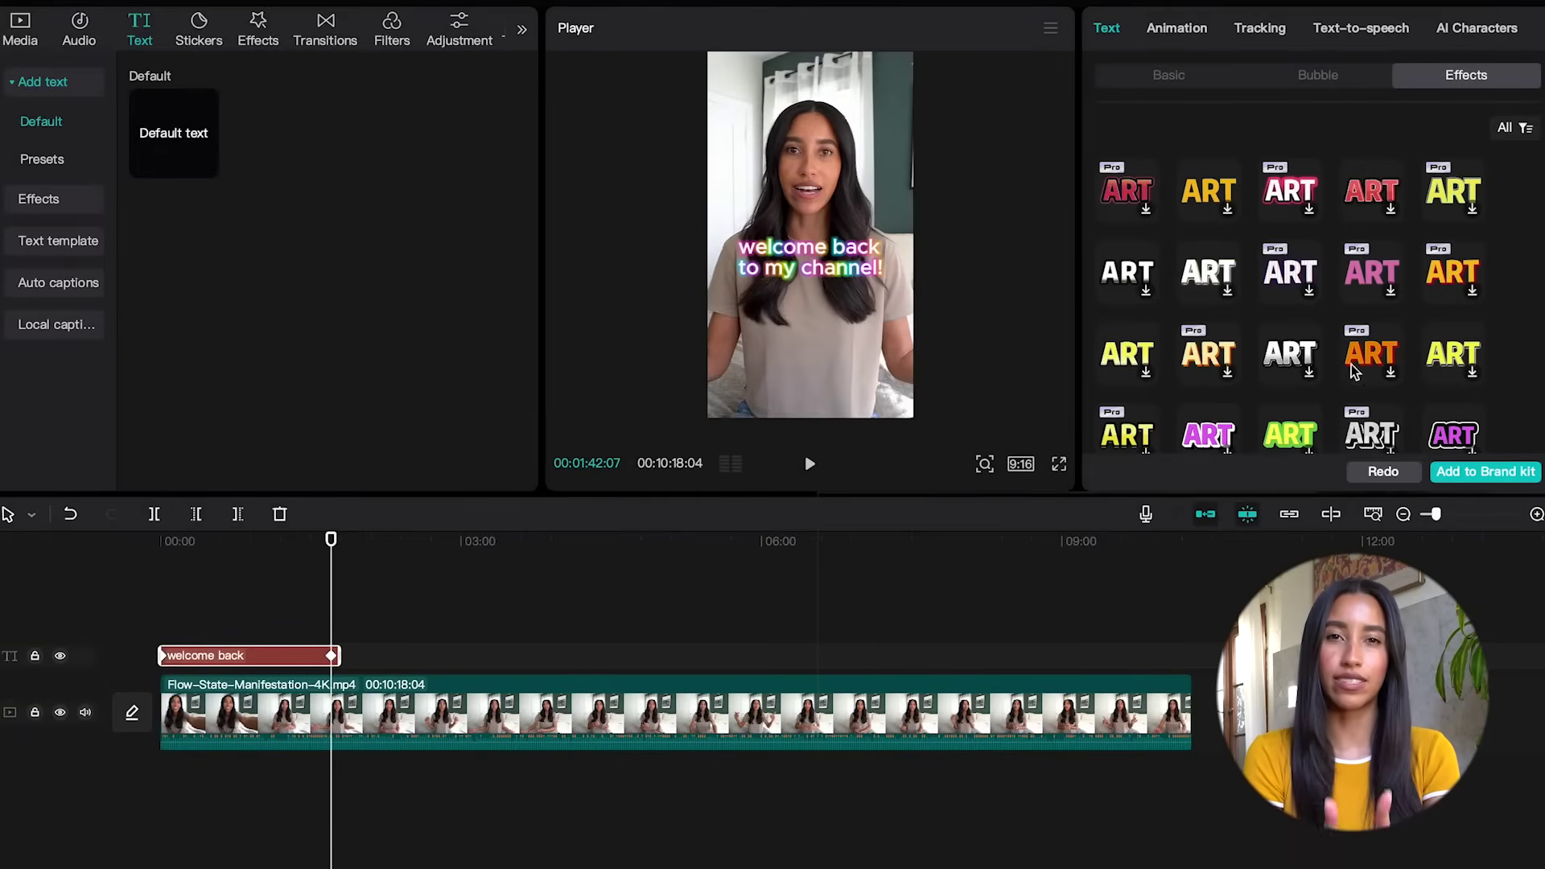
{"action": "left_click", "coordinate": [1183, 31]}
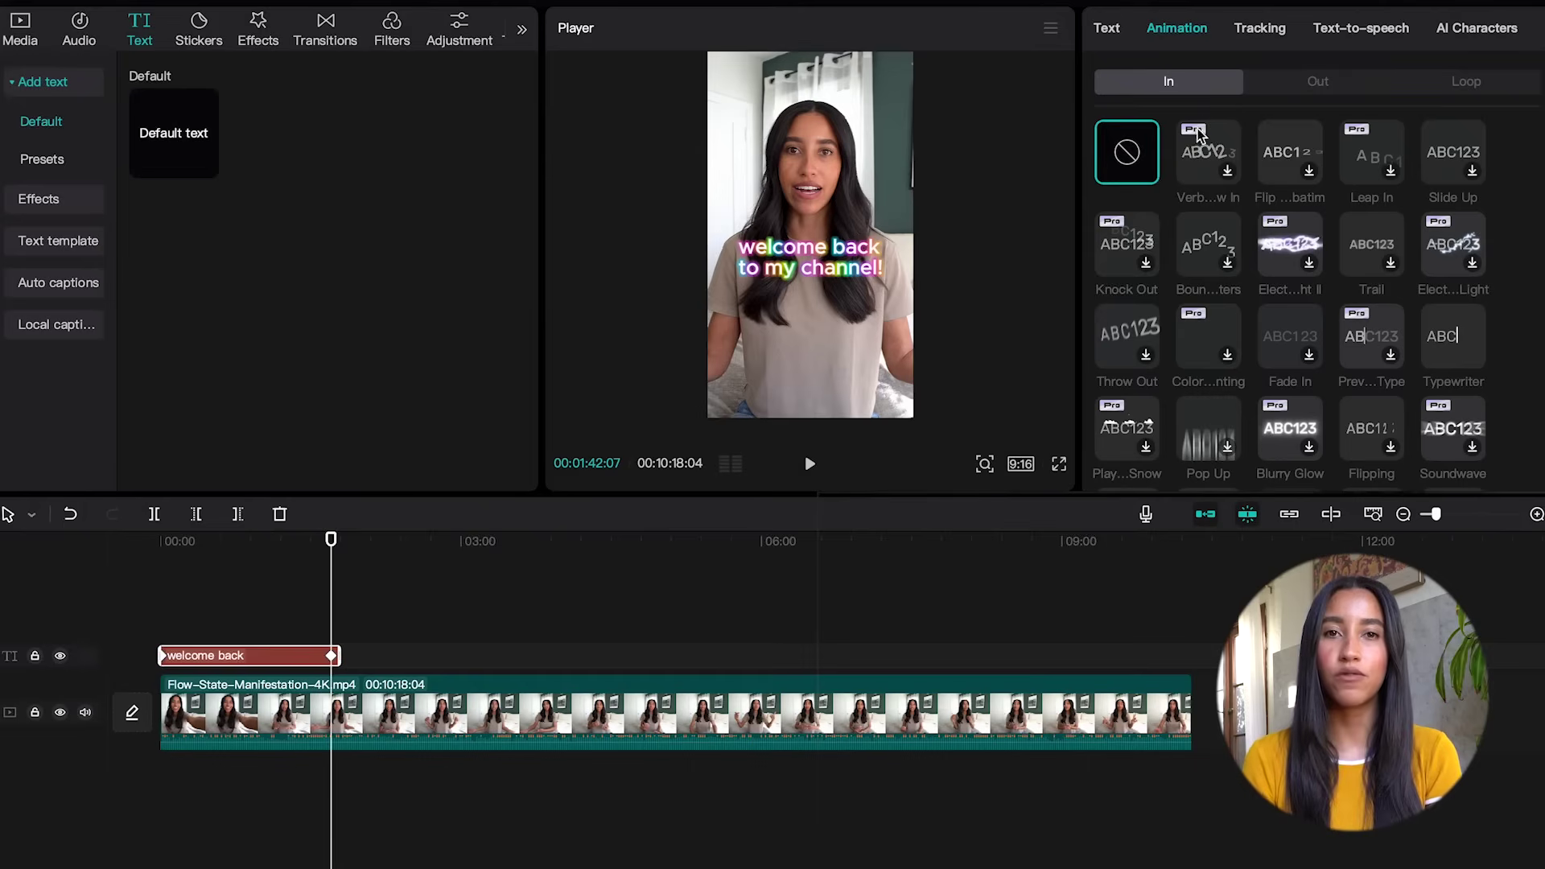
Give the text a Flip entrance and a Stroke Fill exit animation.
{"action": "left_click", "coordinate": [1203, 159]}
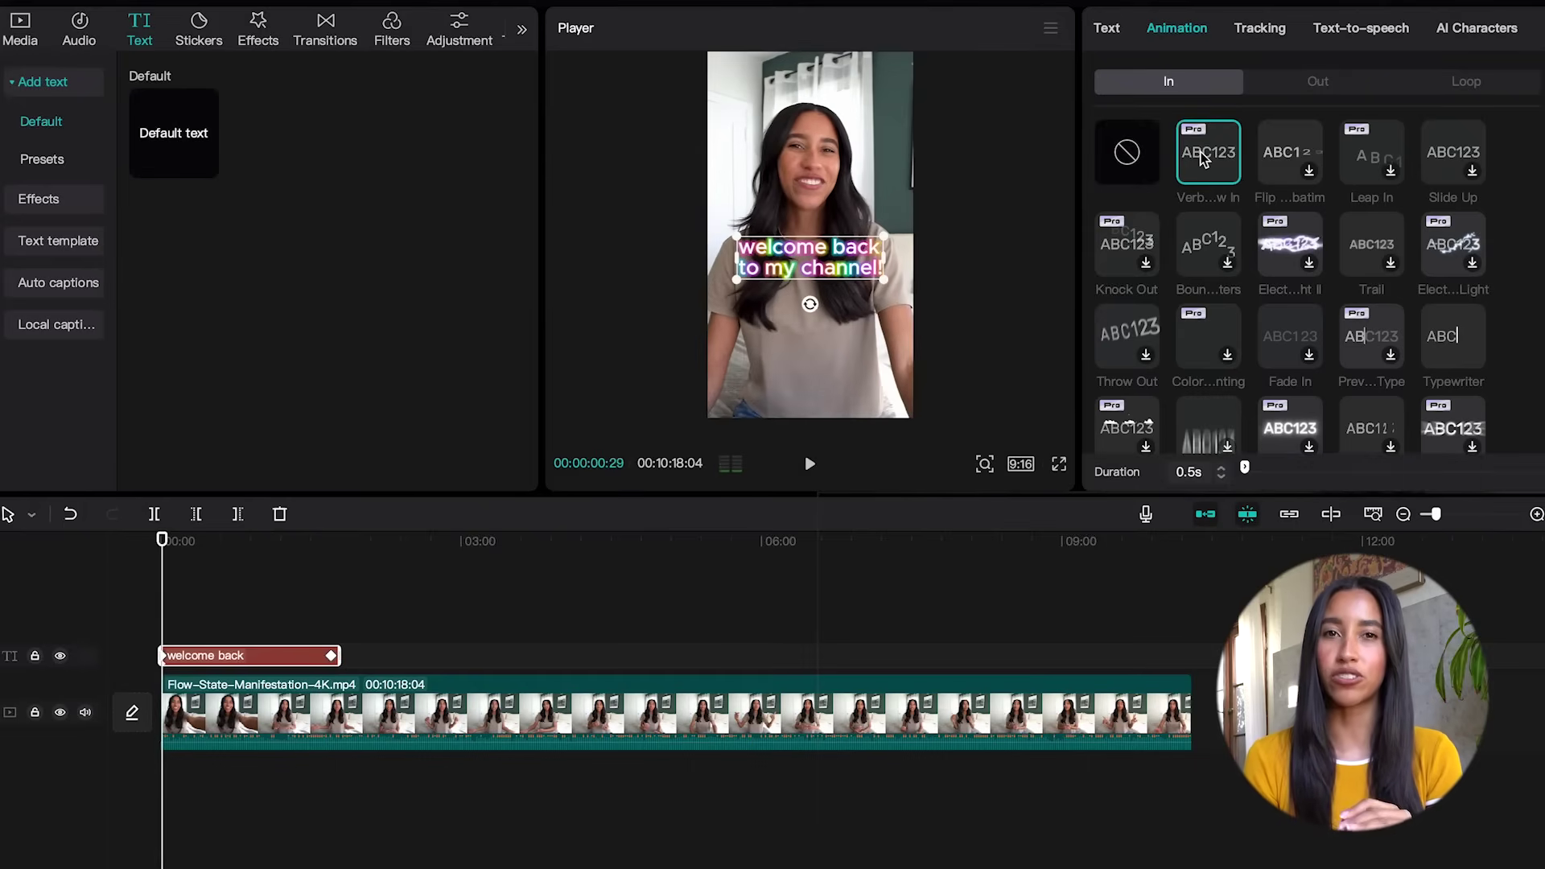
{"action": "left_click", "coordinate": [1281, 155]}
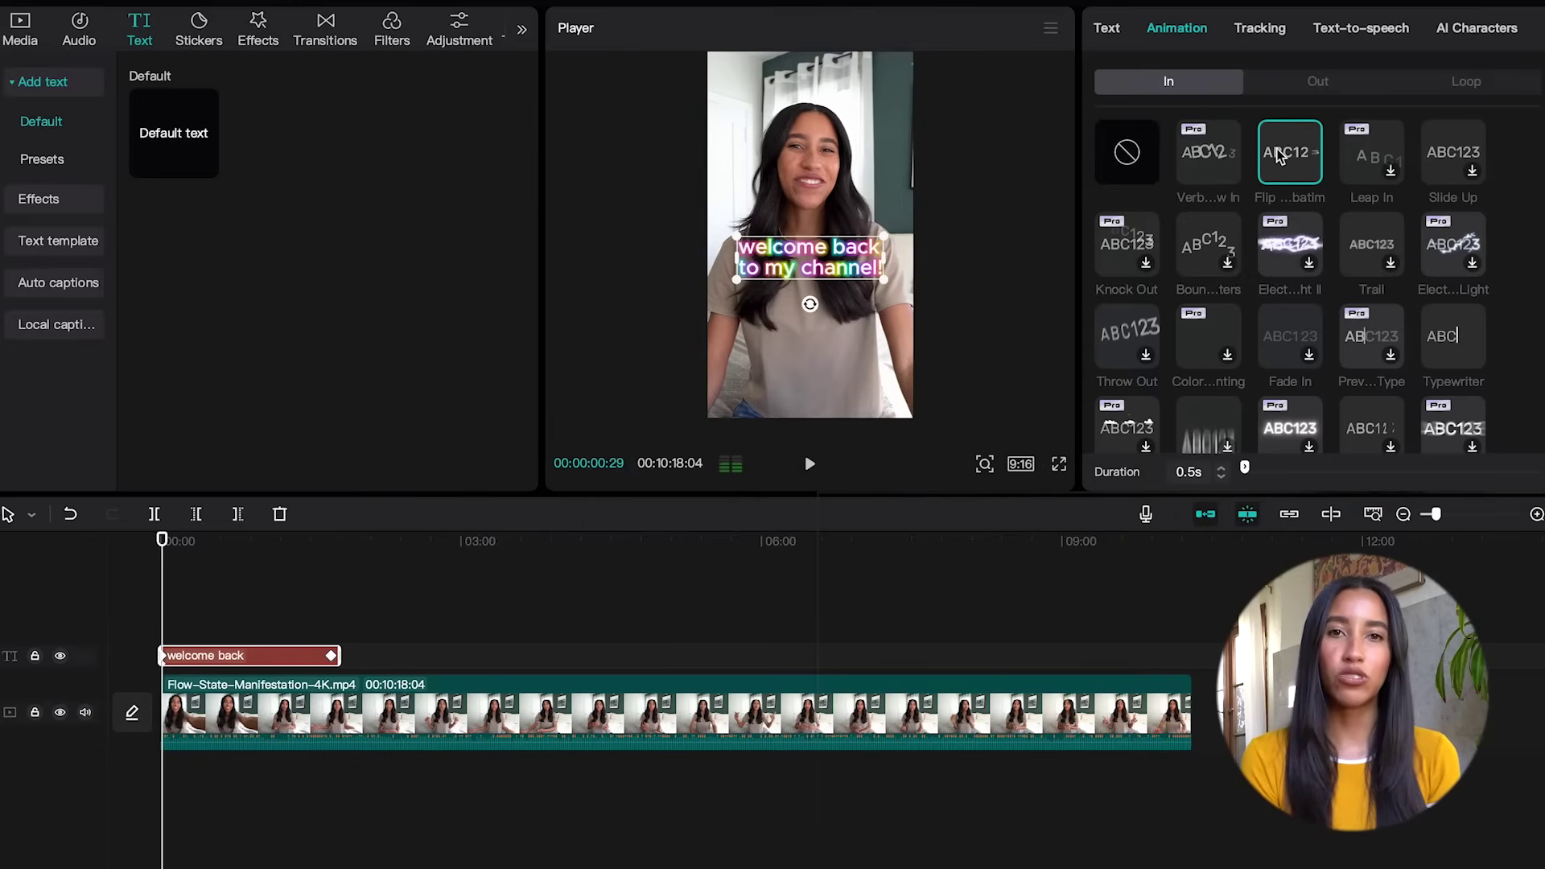
{"action": "left_click", "coordinate": [1296, 84]}
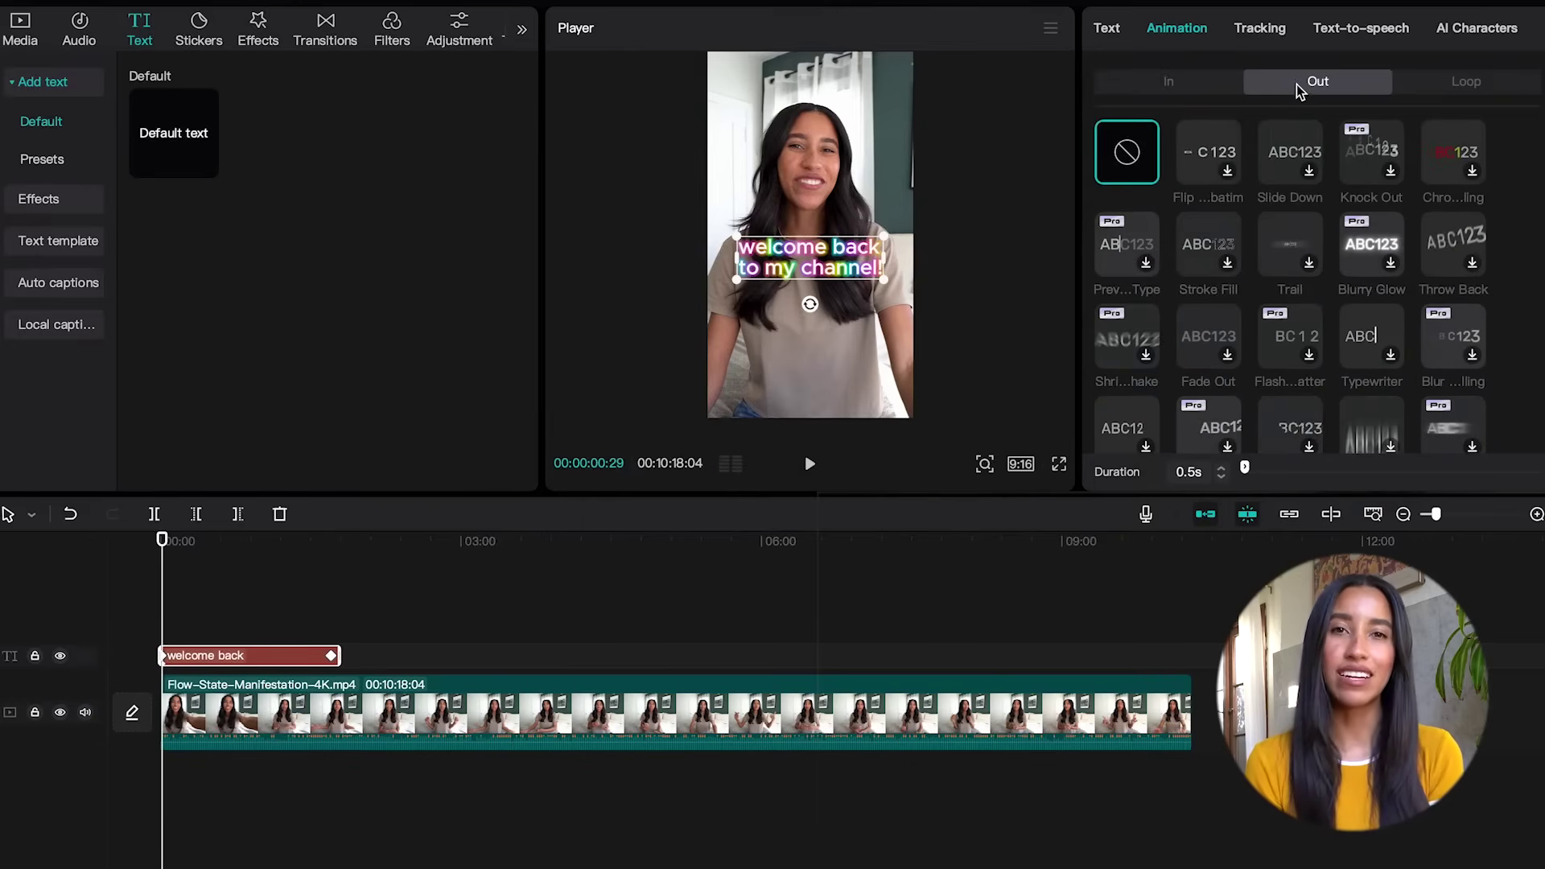
{"action": "left_click", "coordinate": [1212, 153]}
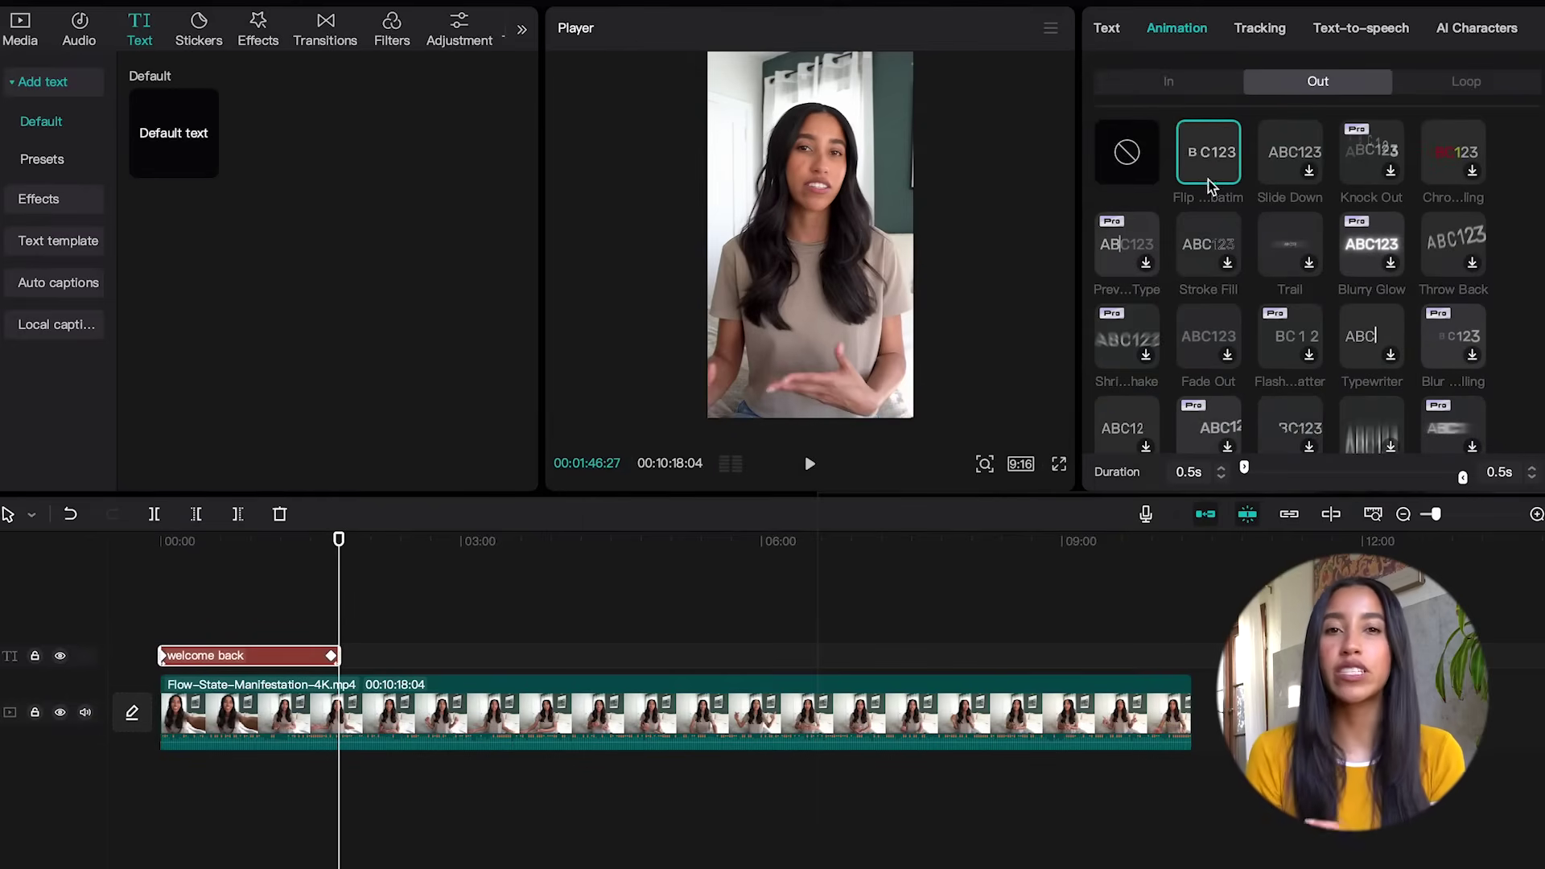
{"action": "left_click", "coordinate": [1206, 234]}
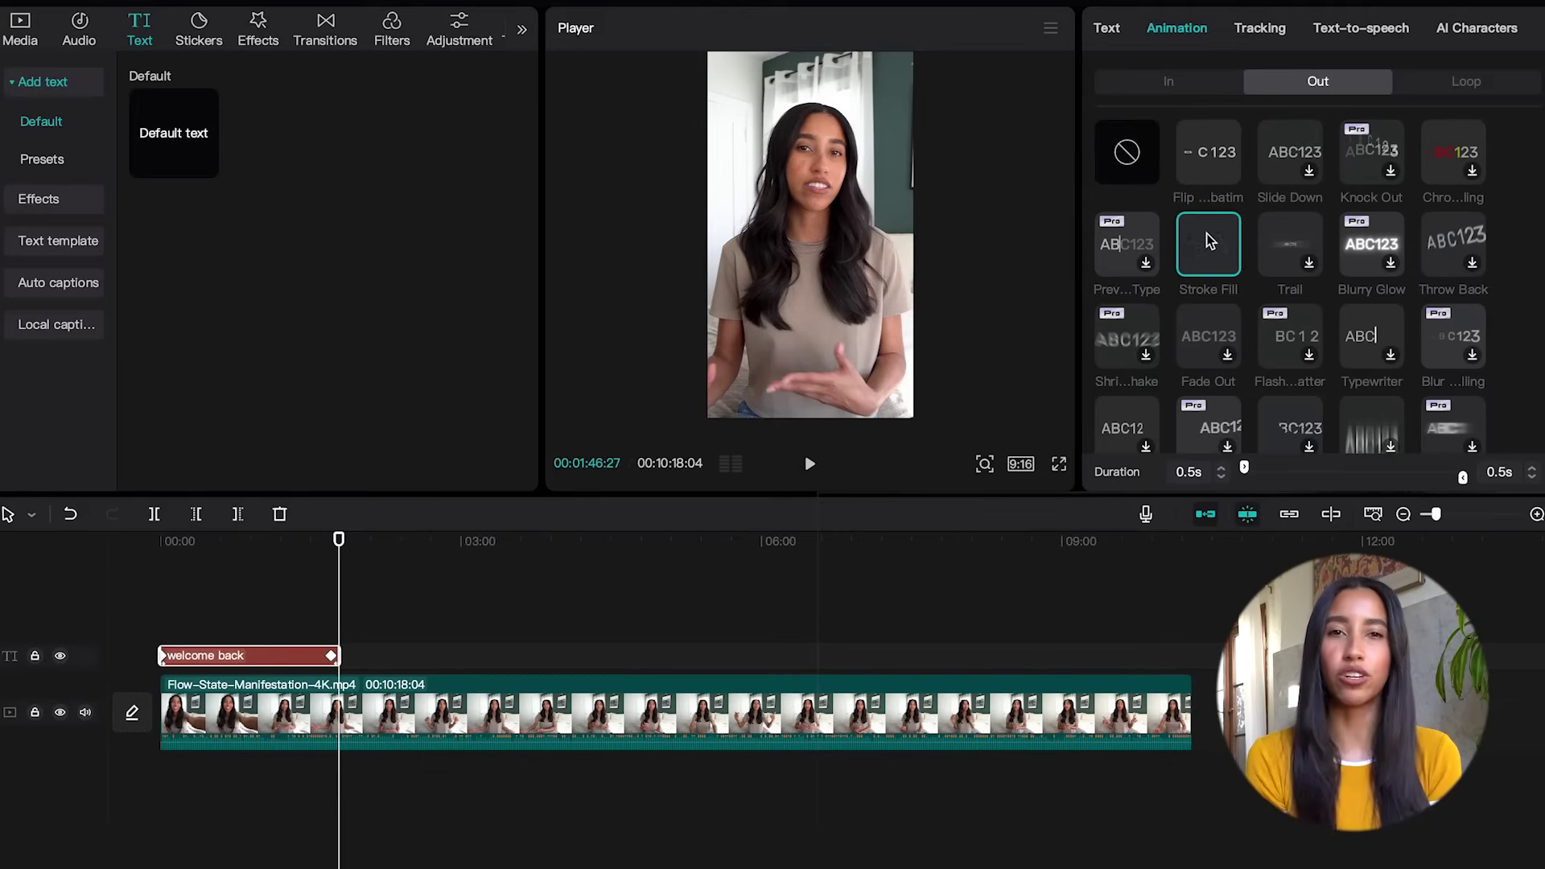
Set the looping animation to Doodle instead of the scroll loop.
{"action": "left_click", "coordinate": [1439, 87]}
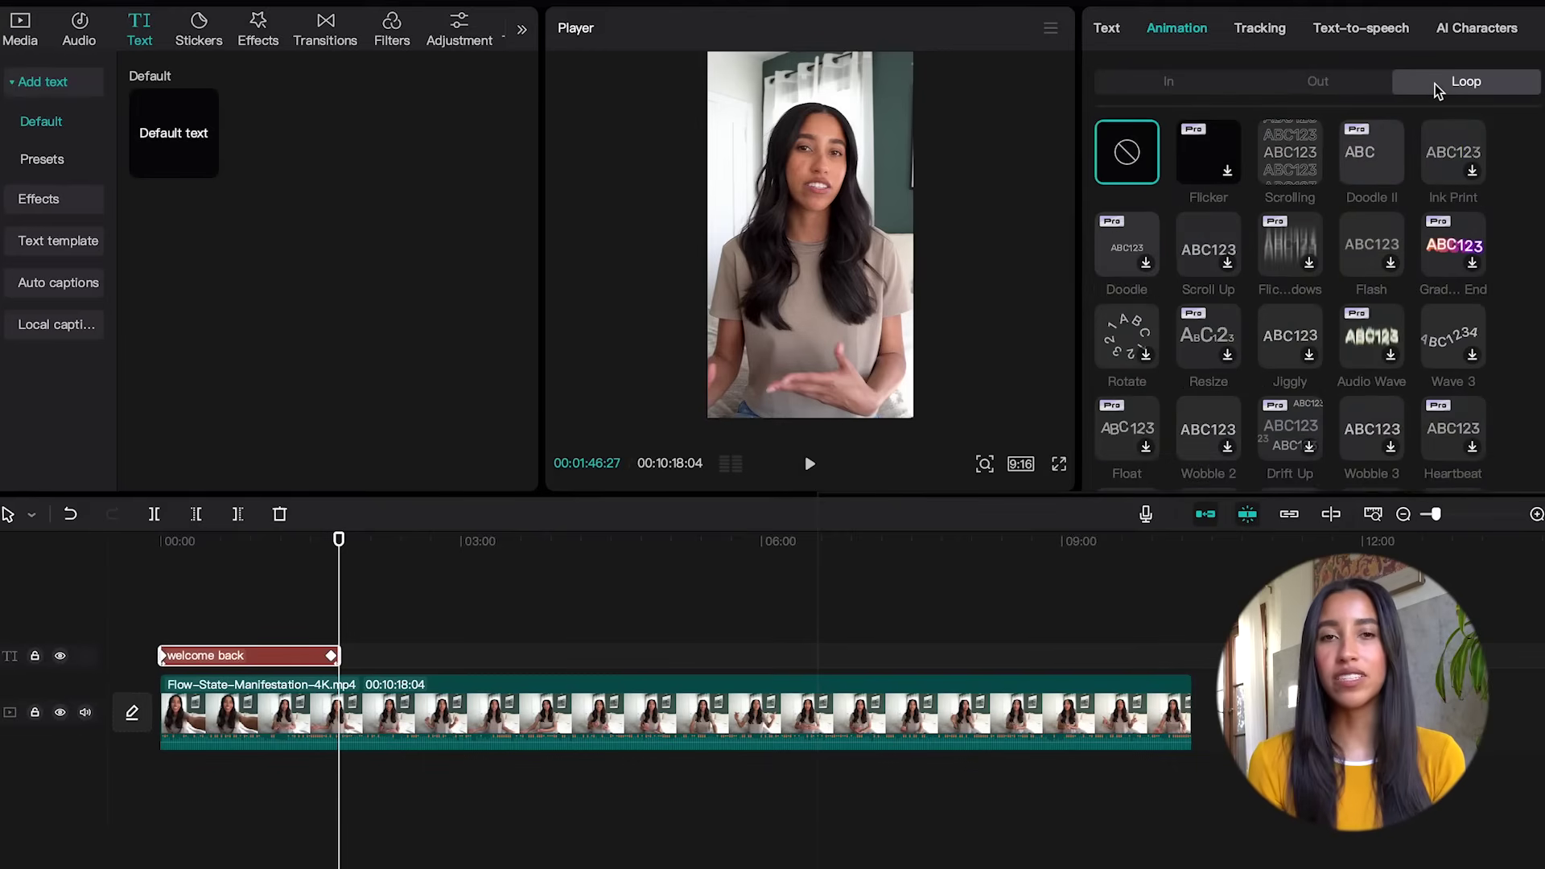
{"action": "left_click", "coordinate": [1307, 148]}
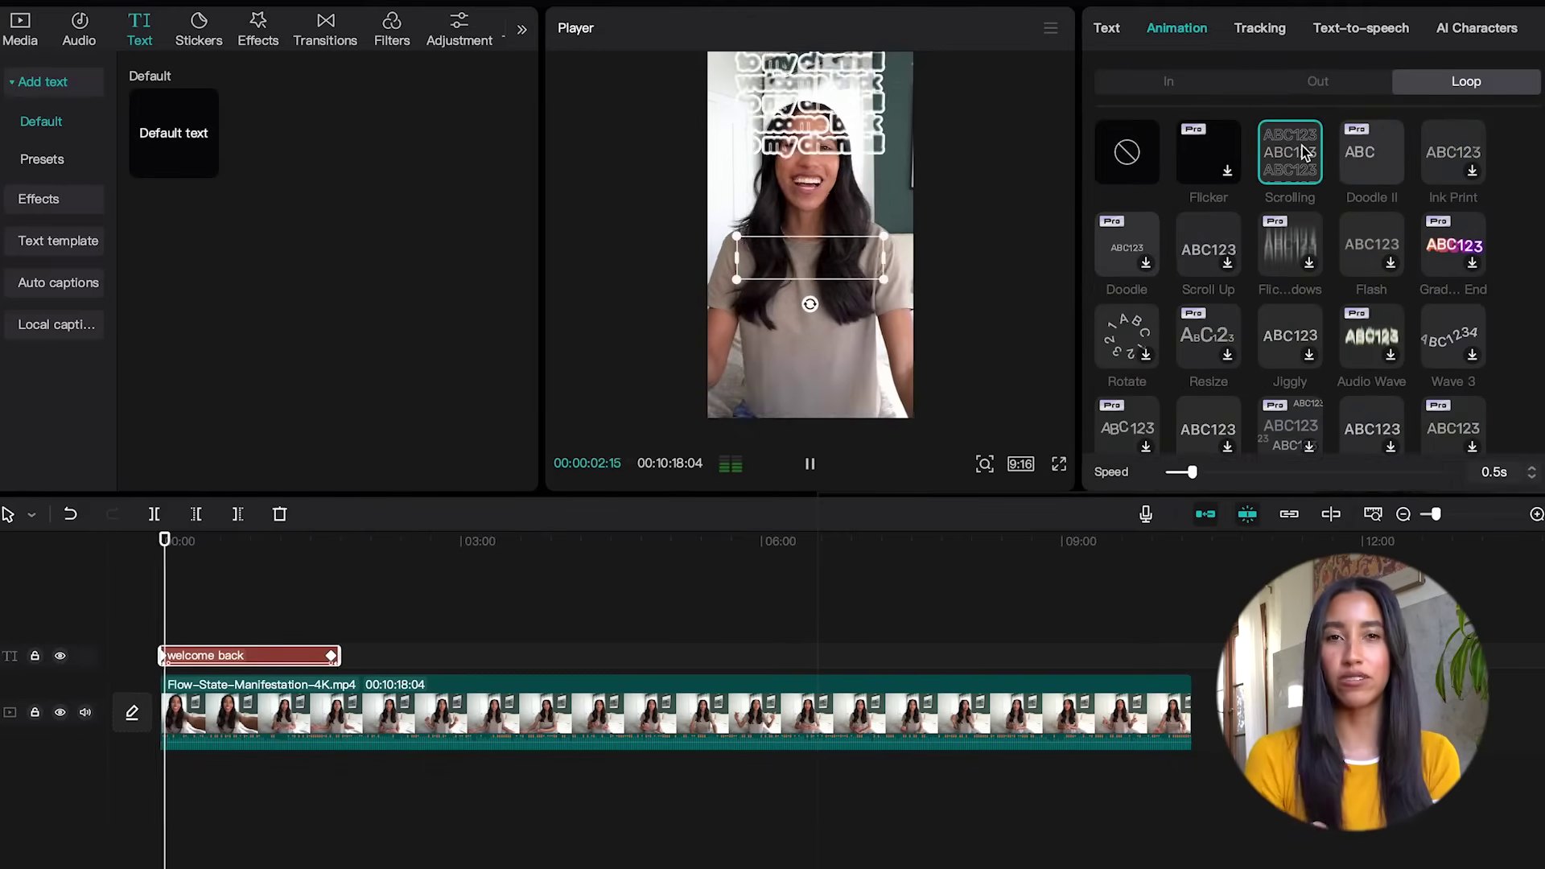
{"action": "left_click", "coordinate": [1133, 239]}
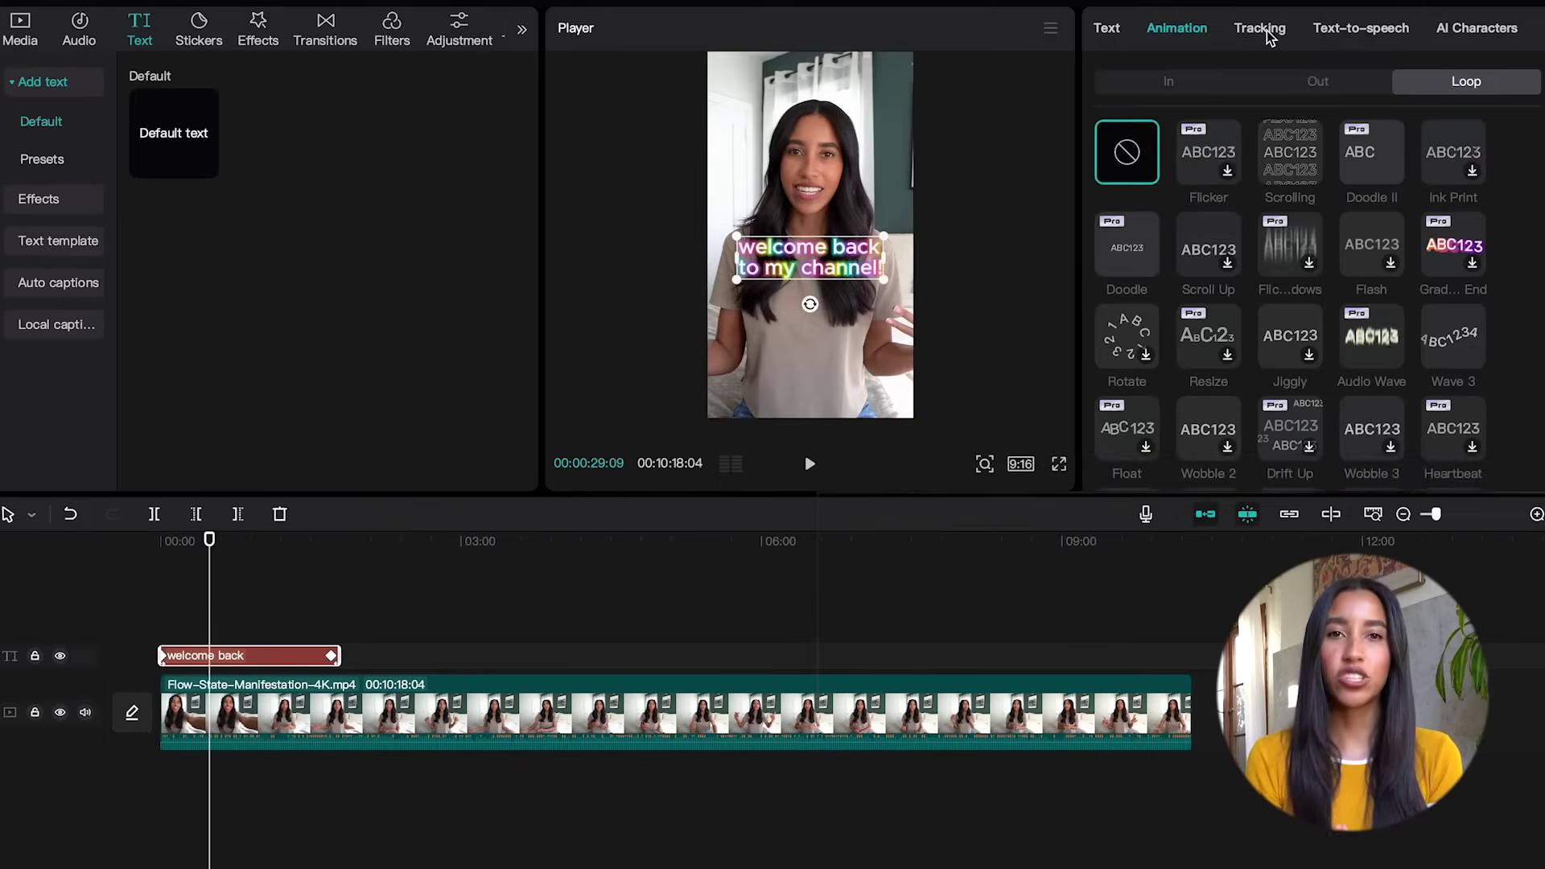
{"action": "left_click", "coordinate": [1263, 31]}
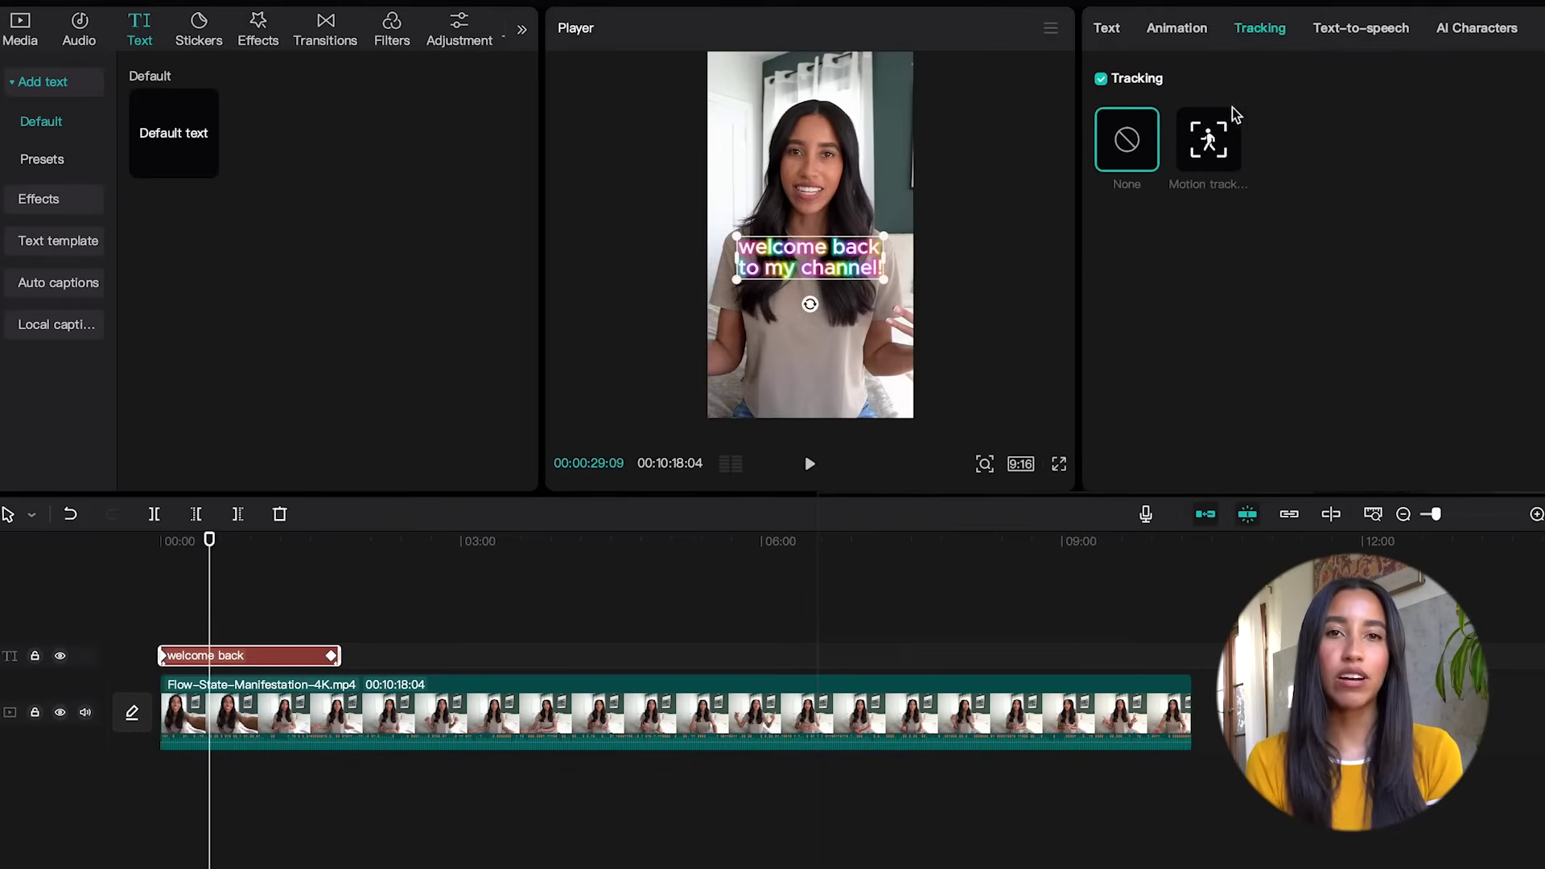
Run motion tracking so the welcome text follows the speaker's face.
{"action": "left_click", "coordinate": [1220, 150]}
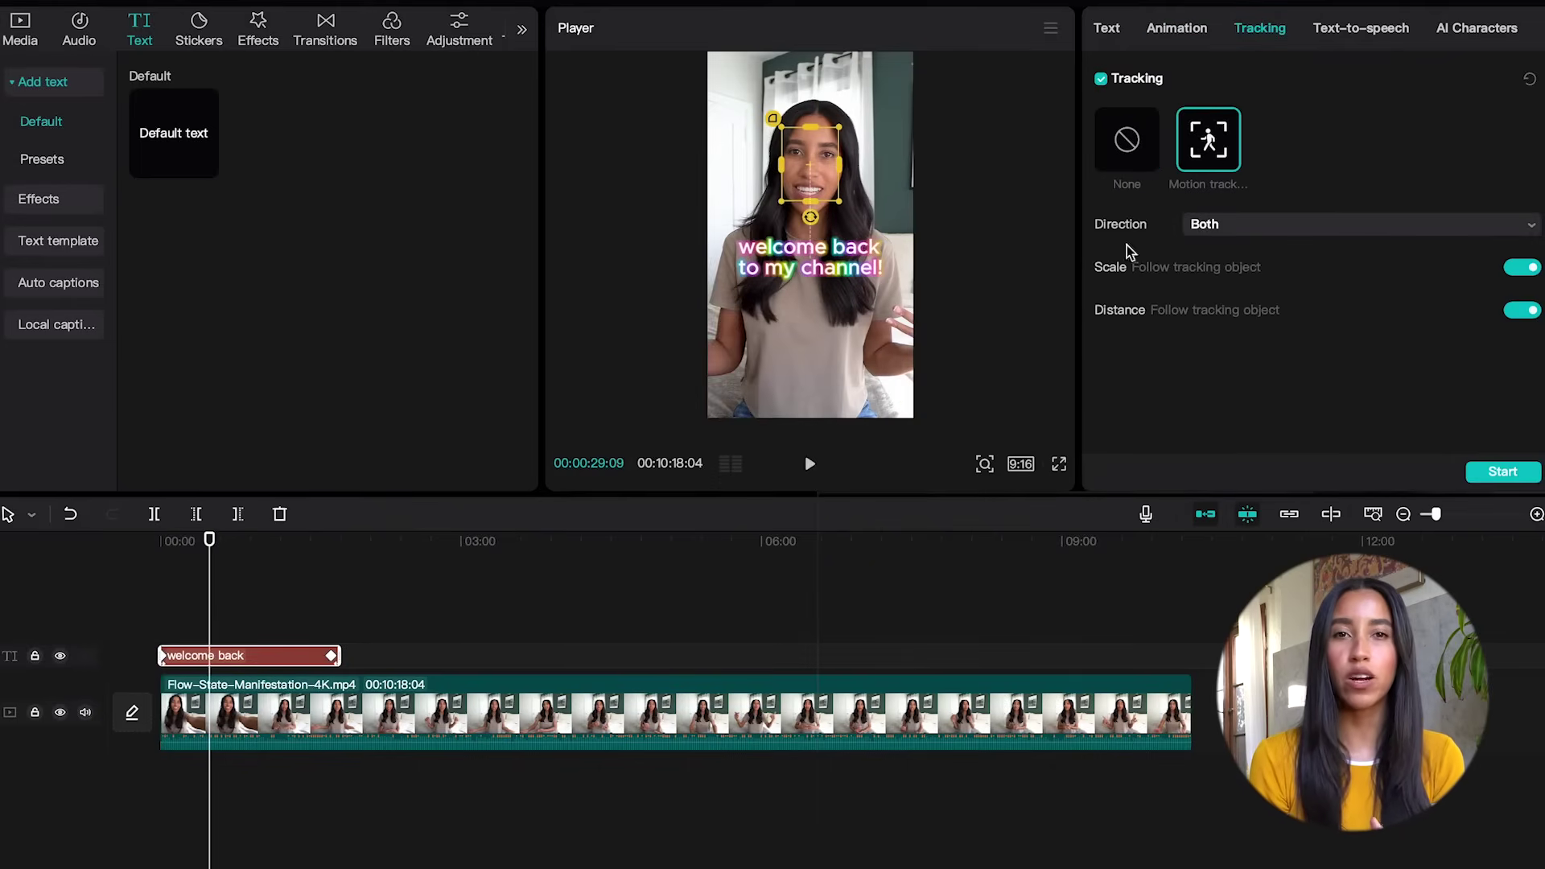
{"action": "left_click", "coordinate": [1501, 472]}
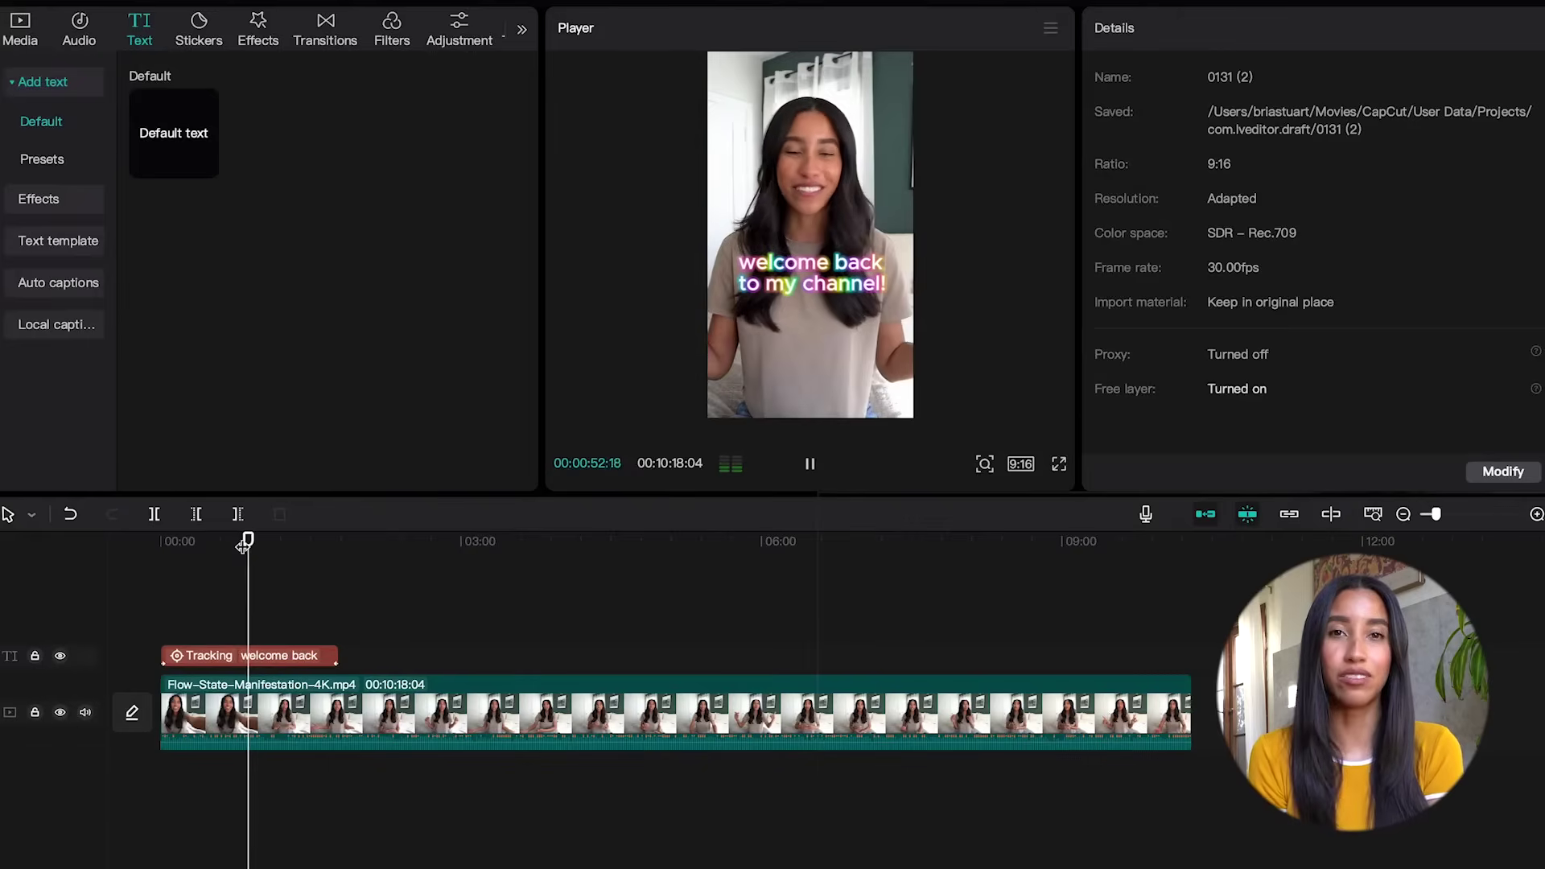
{"action": "left_click", "coordinate": [248, 655]}
Preview the Elfy and Jessie voices and the Dom-Standing 1 AI character.
{"action": "left_click", "coordinate": [1349, 32]}
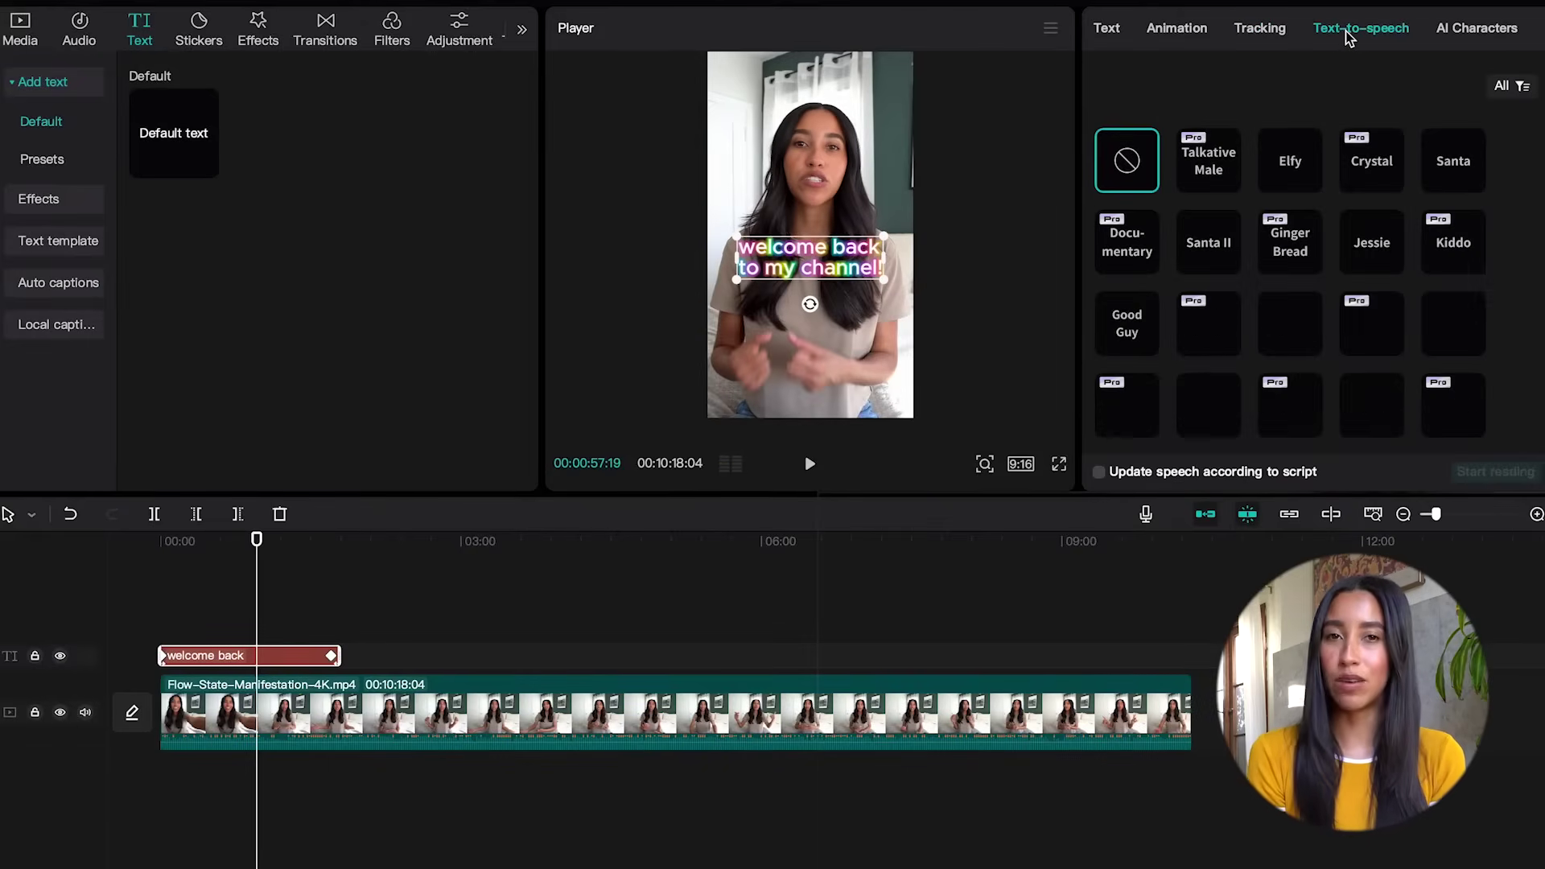
{"action": "left_click", "coordinate": [1286, 163]}
{"action": "left_click", "coordinate": [1366, 245]}
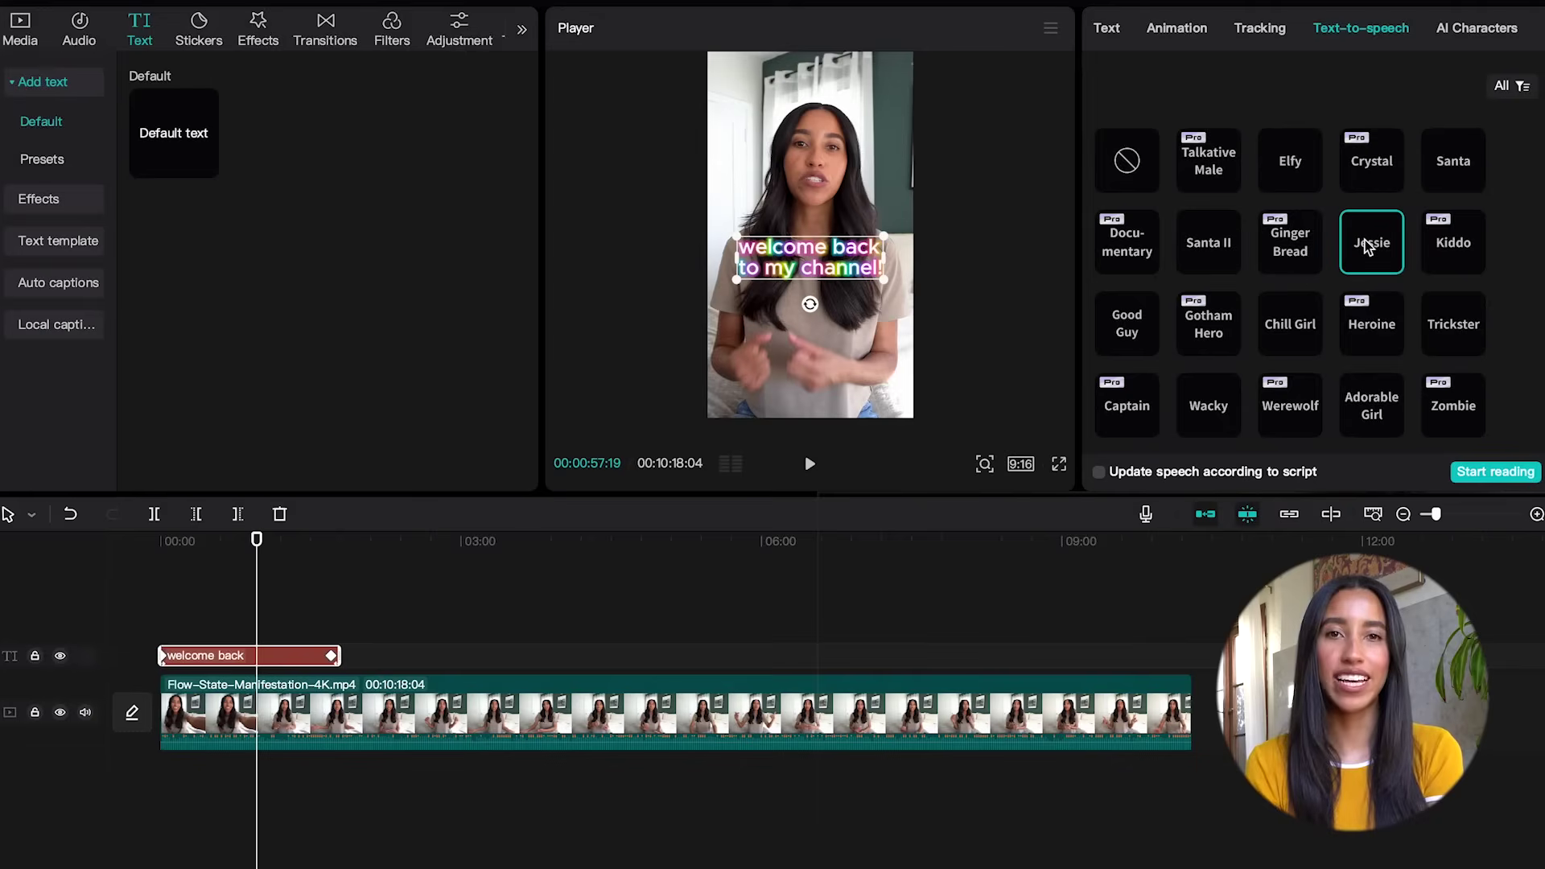
{"action": "left_click", "coordinate": [1463, 33]}
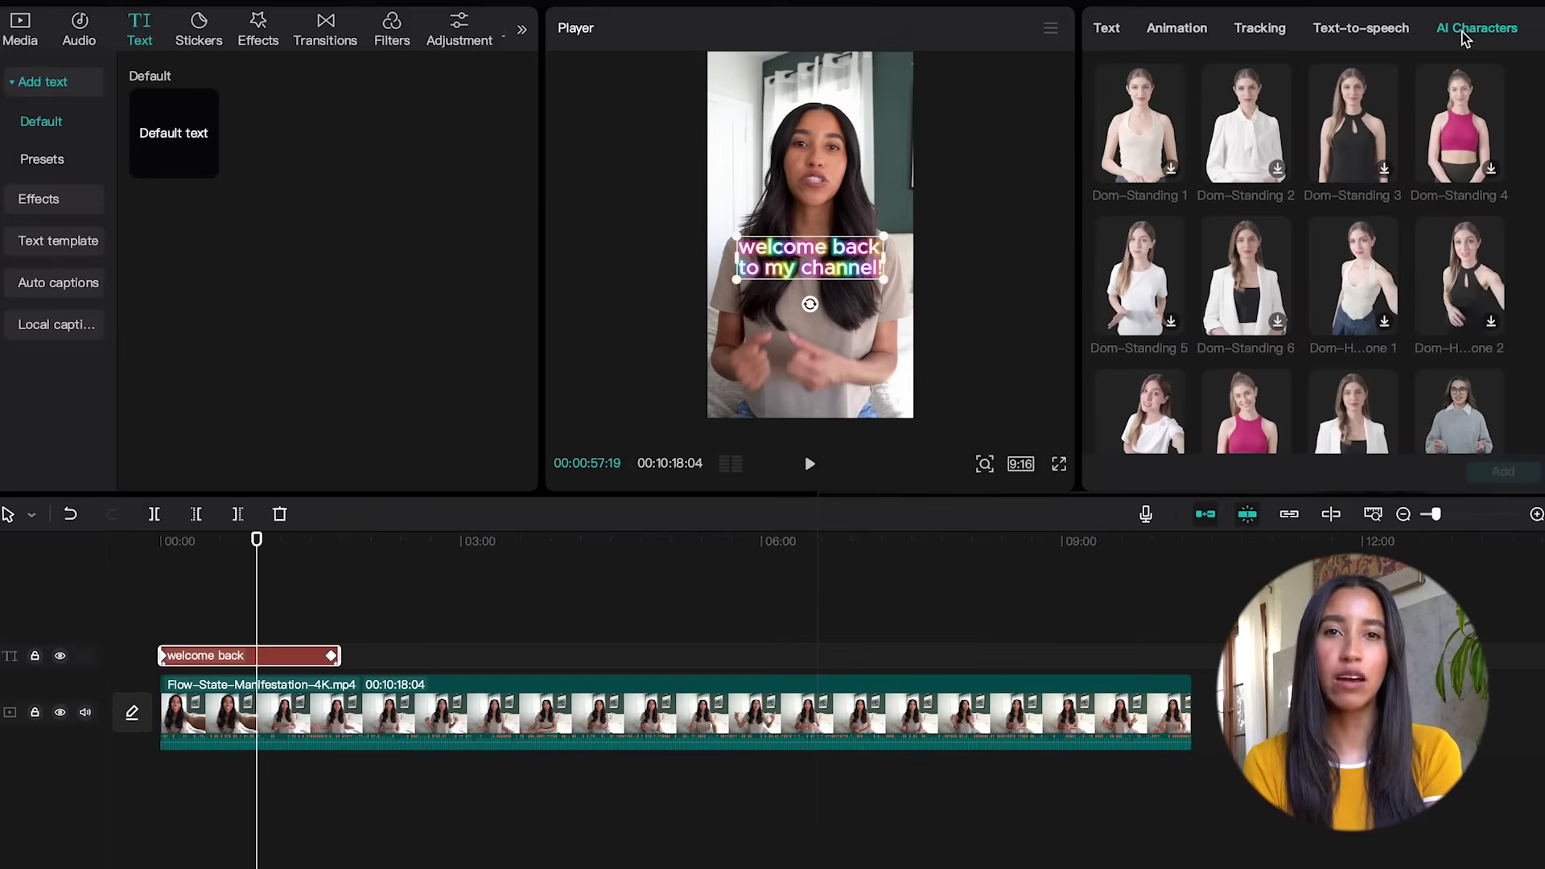
{"action": "left_click", "coordinate": [1159, 113]}
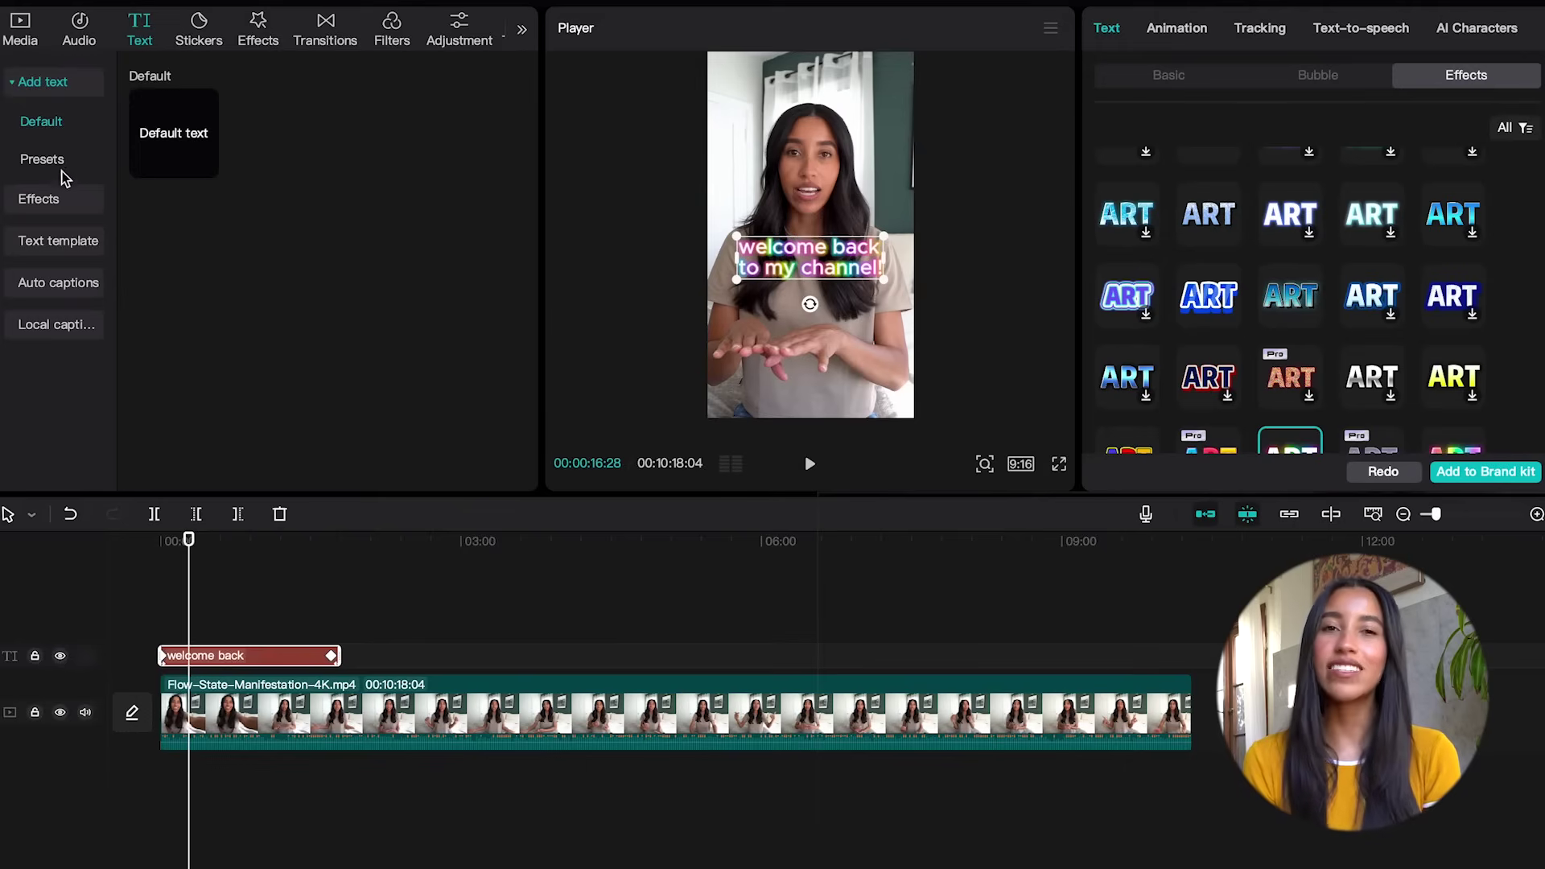
Review the saved rainbow text preset, then show the Trending effect styles.
{"action": "left_click", "coordinate": [45, 160]}
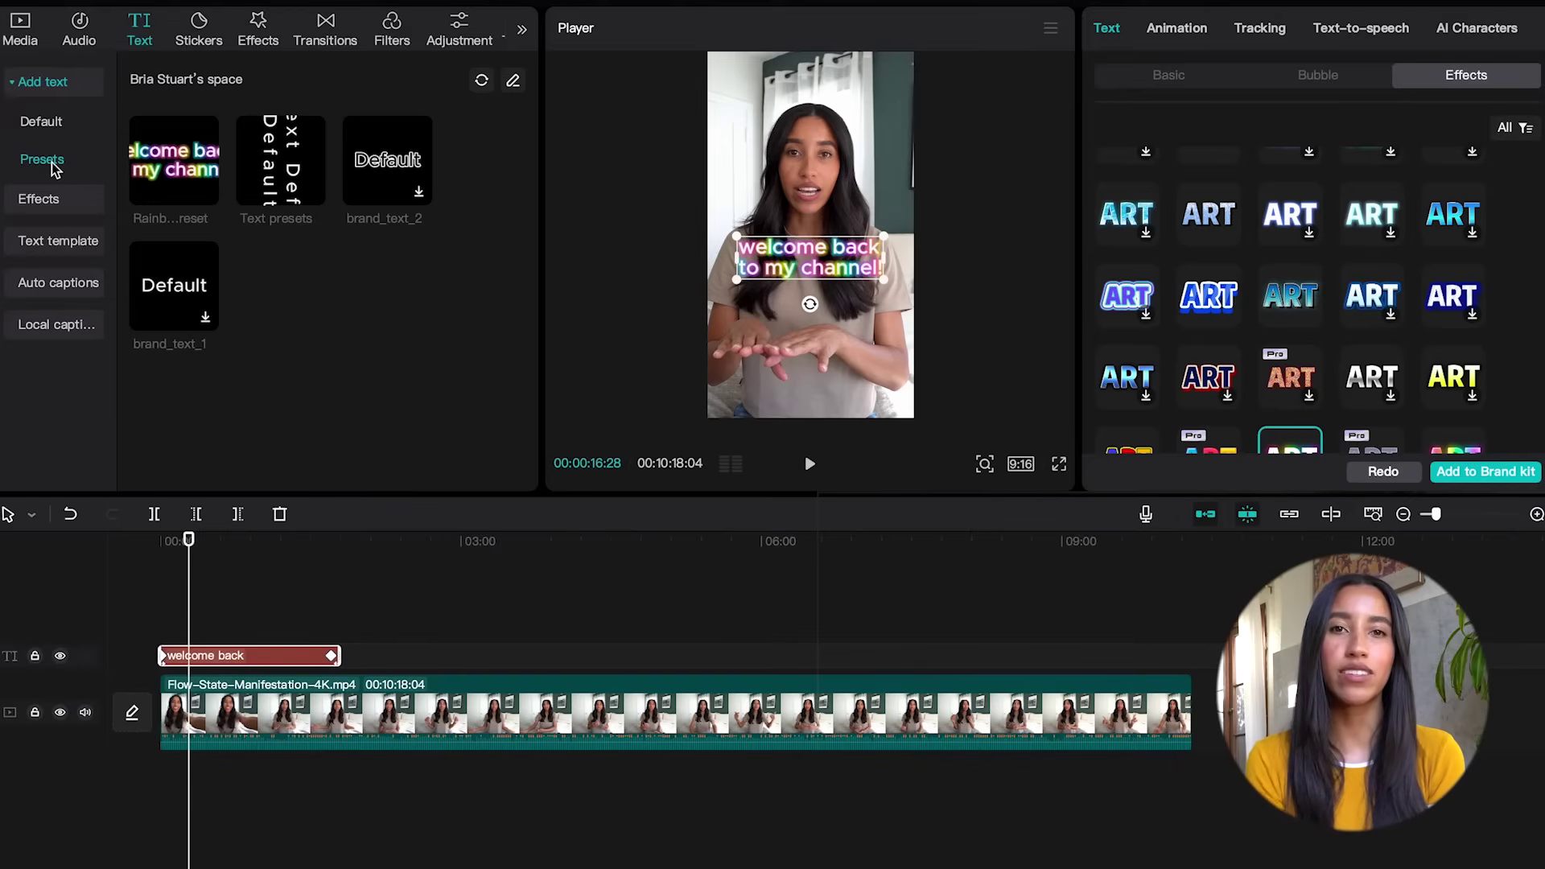
{"action": "mouse_move", "coordinate": [171, 163]}
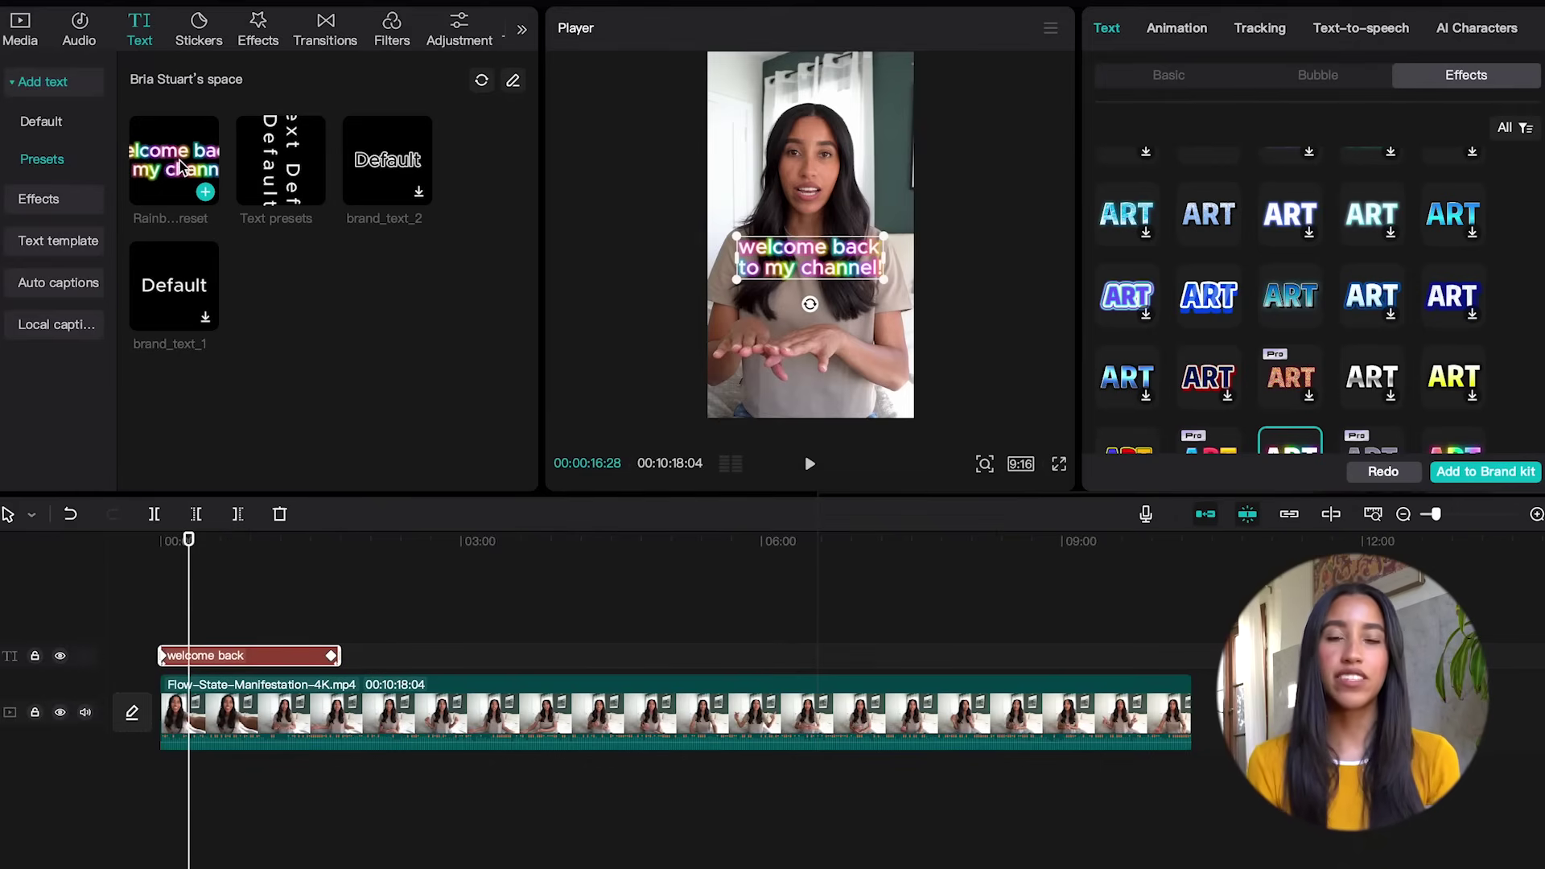
{"action": "left_click", "coordinate": [72, 206]}
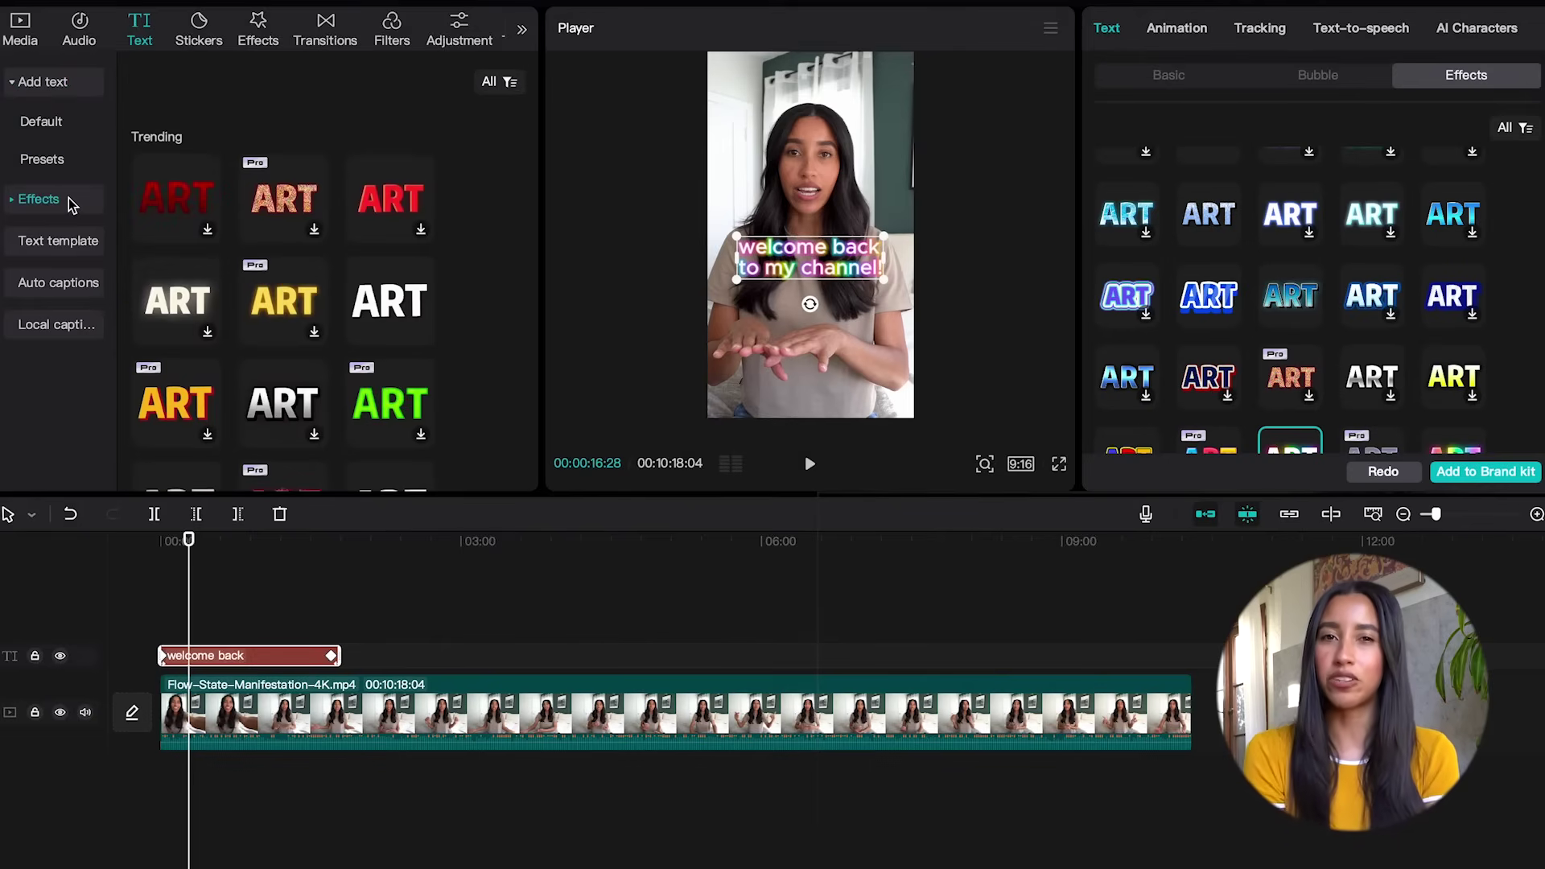
Browse the Blue, Yellow and Pink text effect color categories, then return to Trending.
{"action": "left_click", "coordinate": [13, 204]}
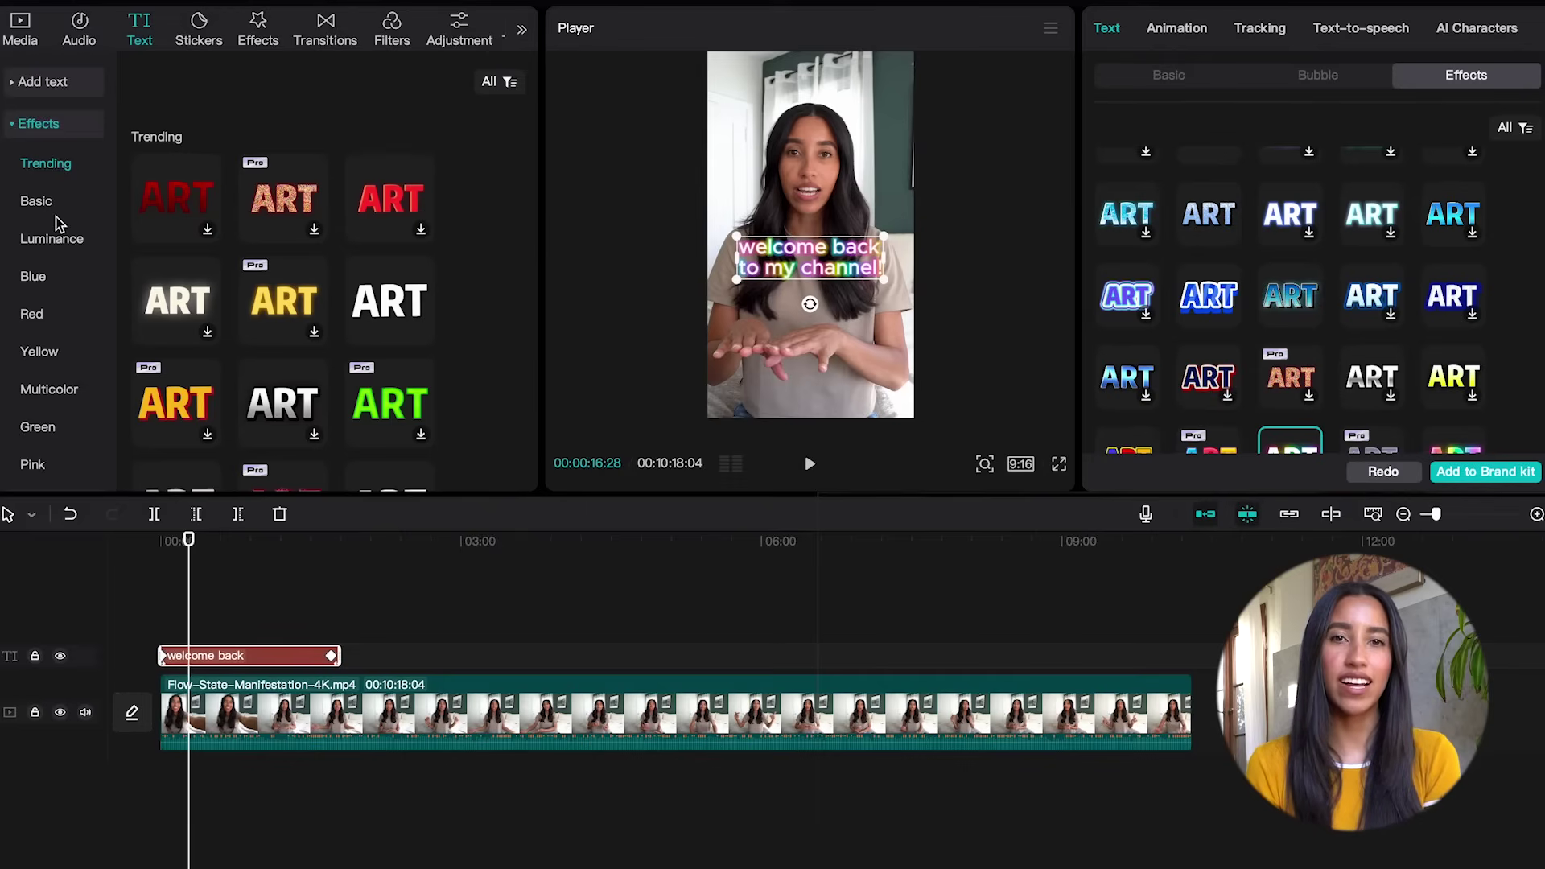
{"action": "scroll", "coordinate": [54, 221], "scroll_direction": "down", "scroll_amount": 2}
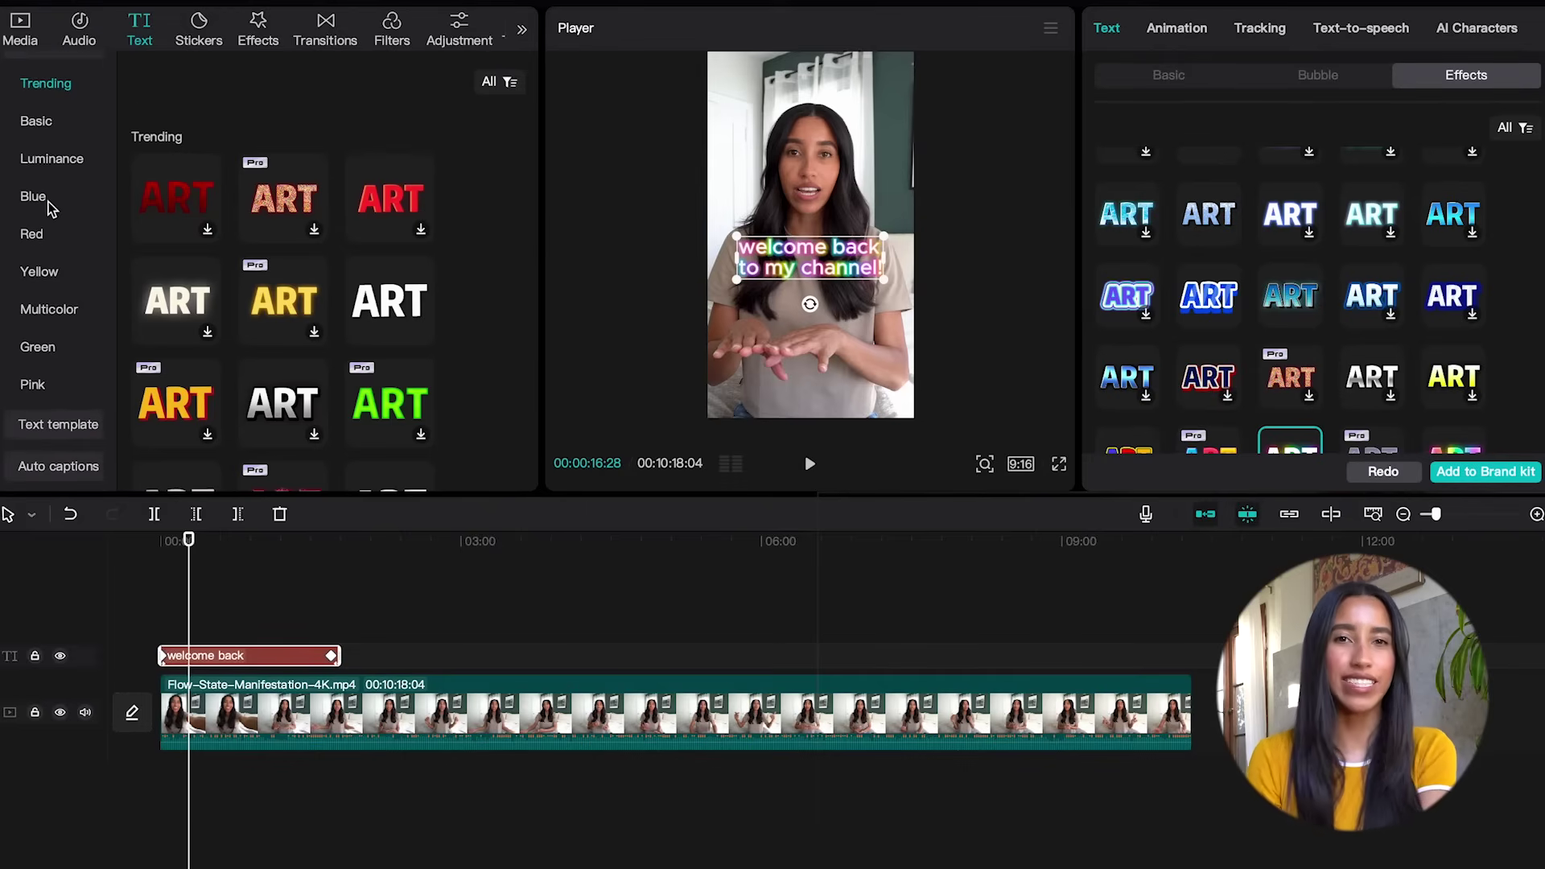
{"action": "left_click", "coordinate": [48, 206]}
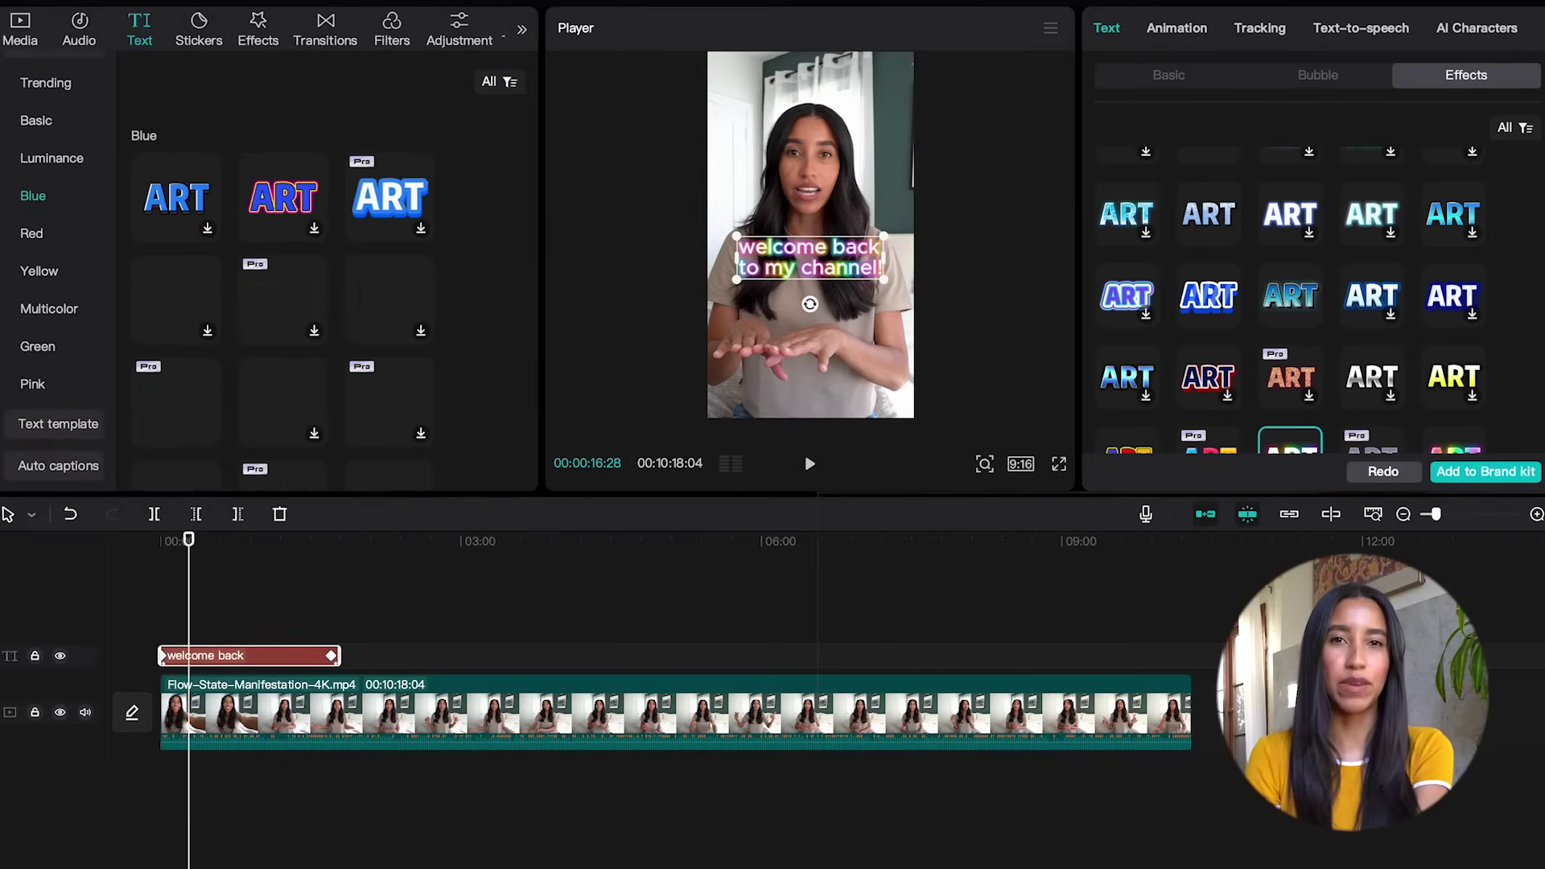
{"action": "left_click", "coordinate": [42, 274]}
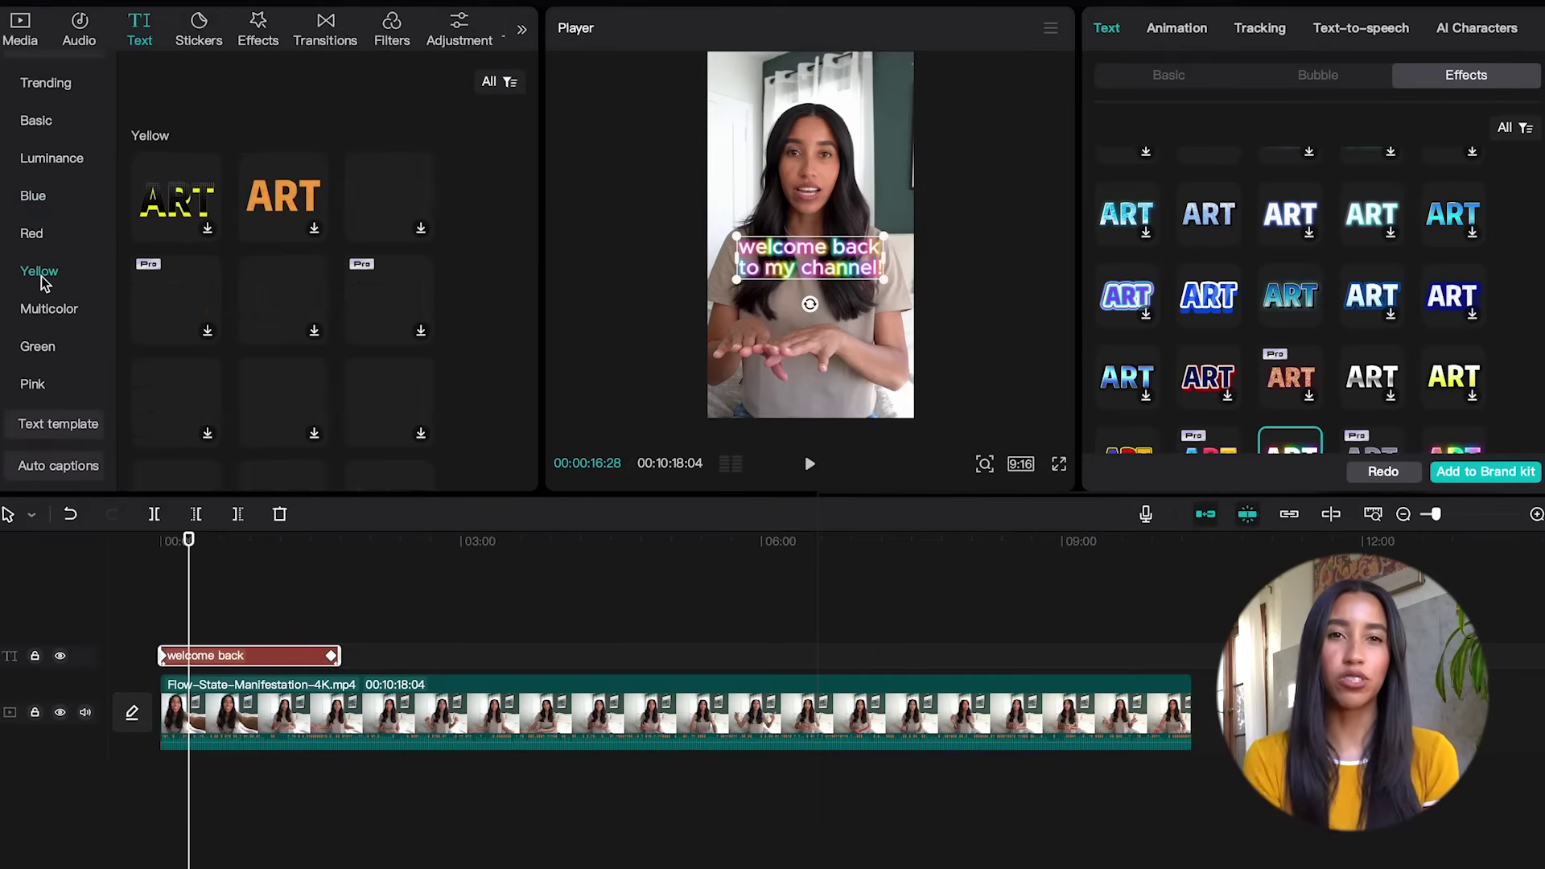
{"action": "left_click", "coordinate": [33, 386]}
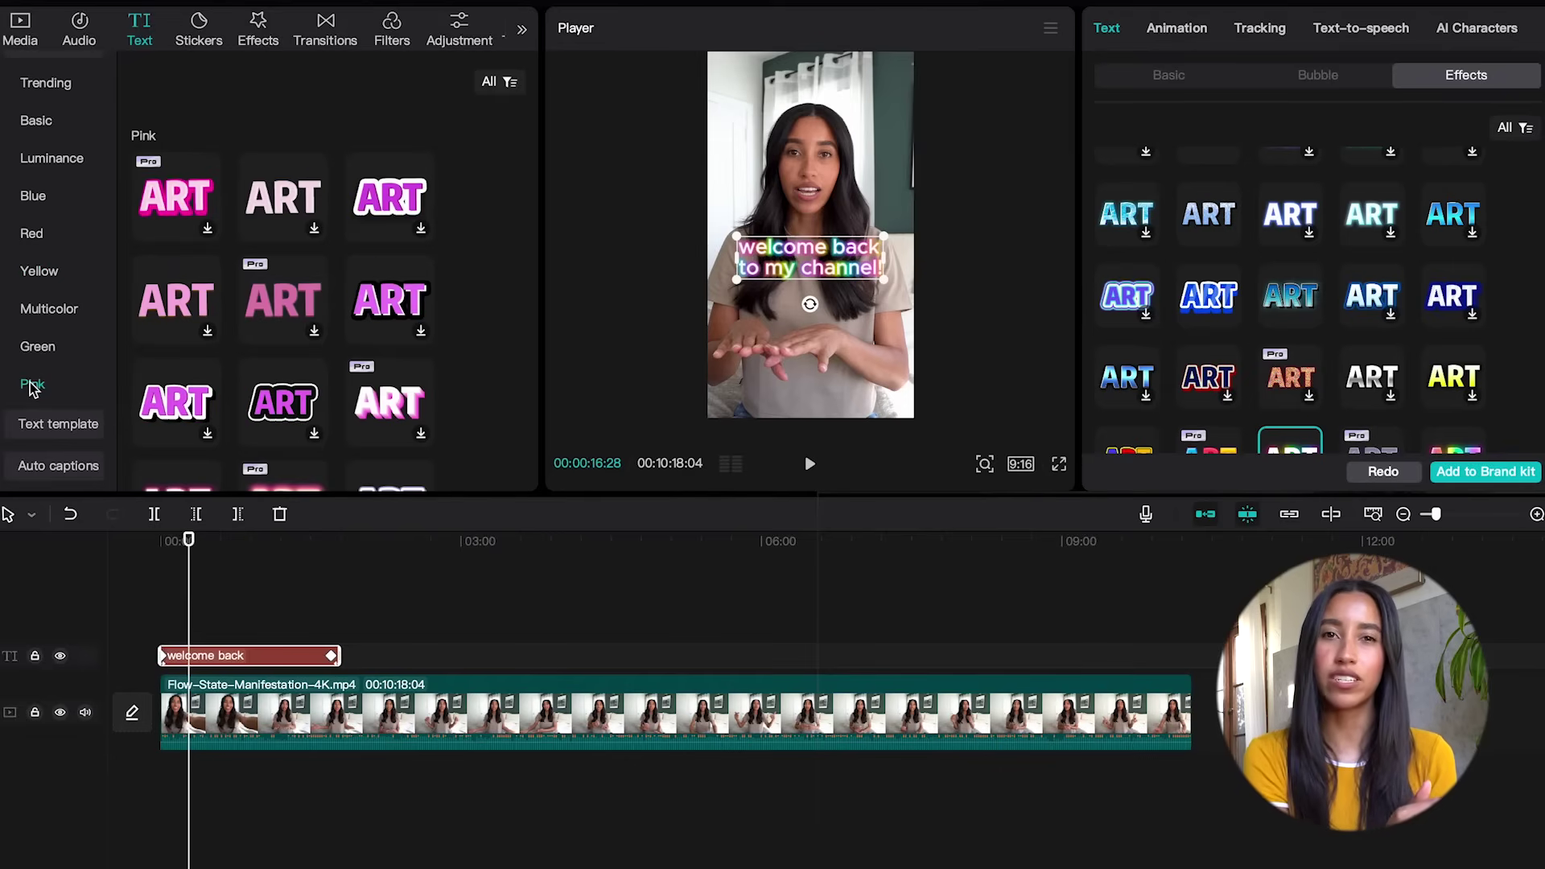
{"action": "left_click", "coordinate": [64, 96]}
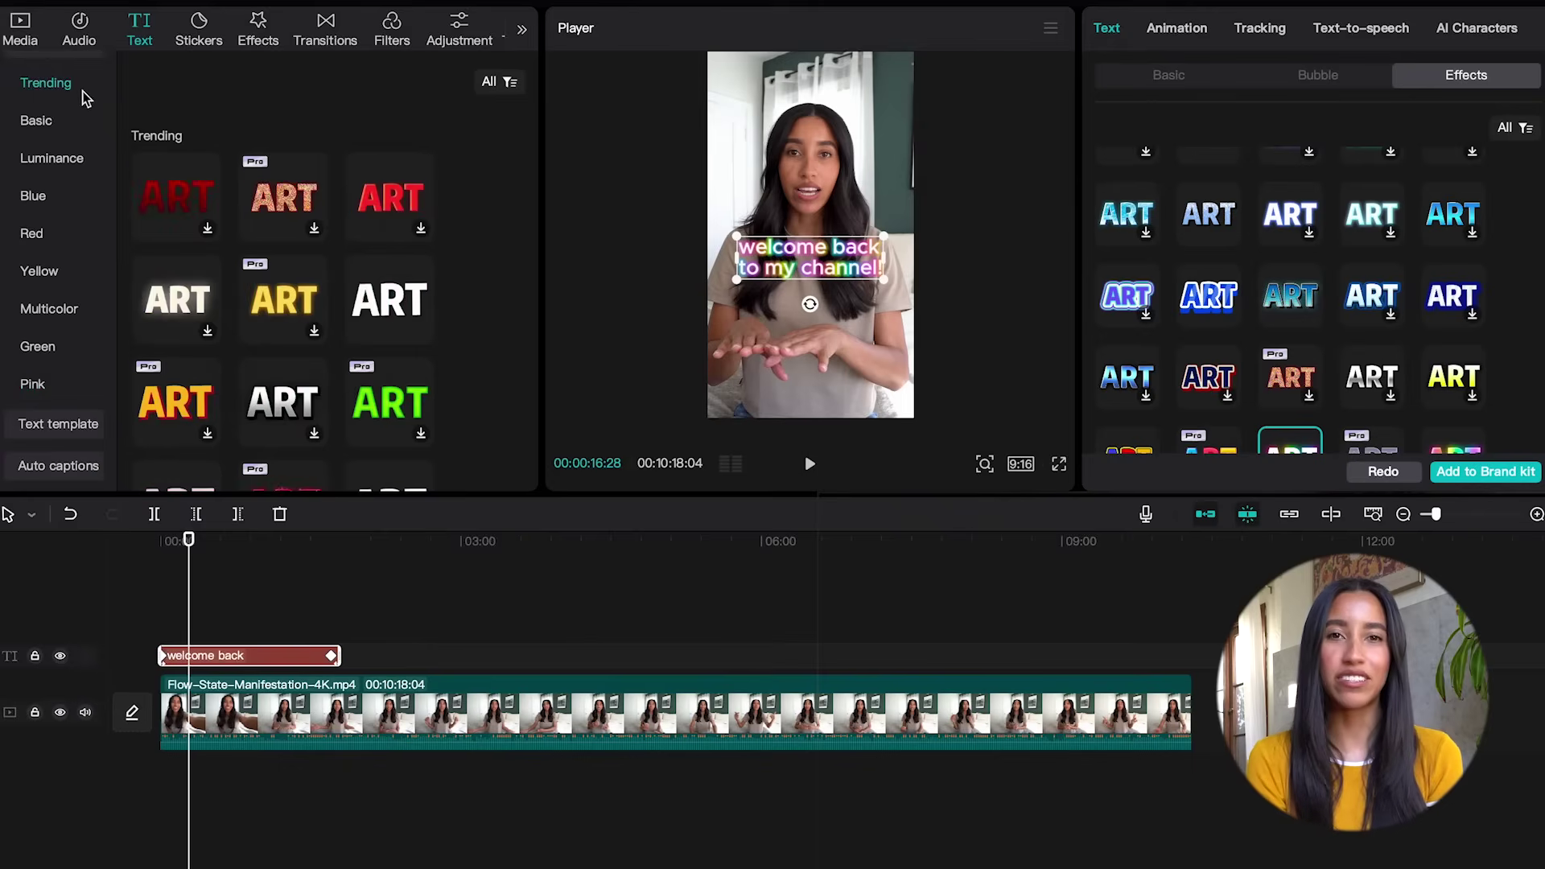
Drop the Send Me a Message template from the Social media text templates onto the text track.
{"action": "left_click", "coordinate": [78, 429]}
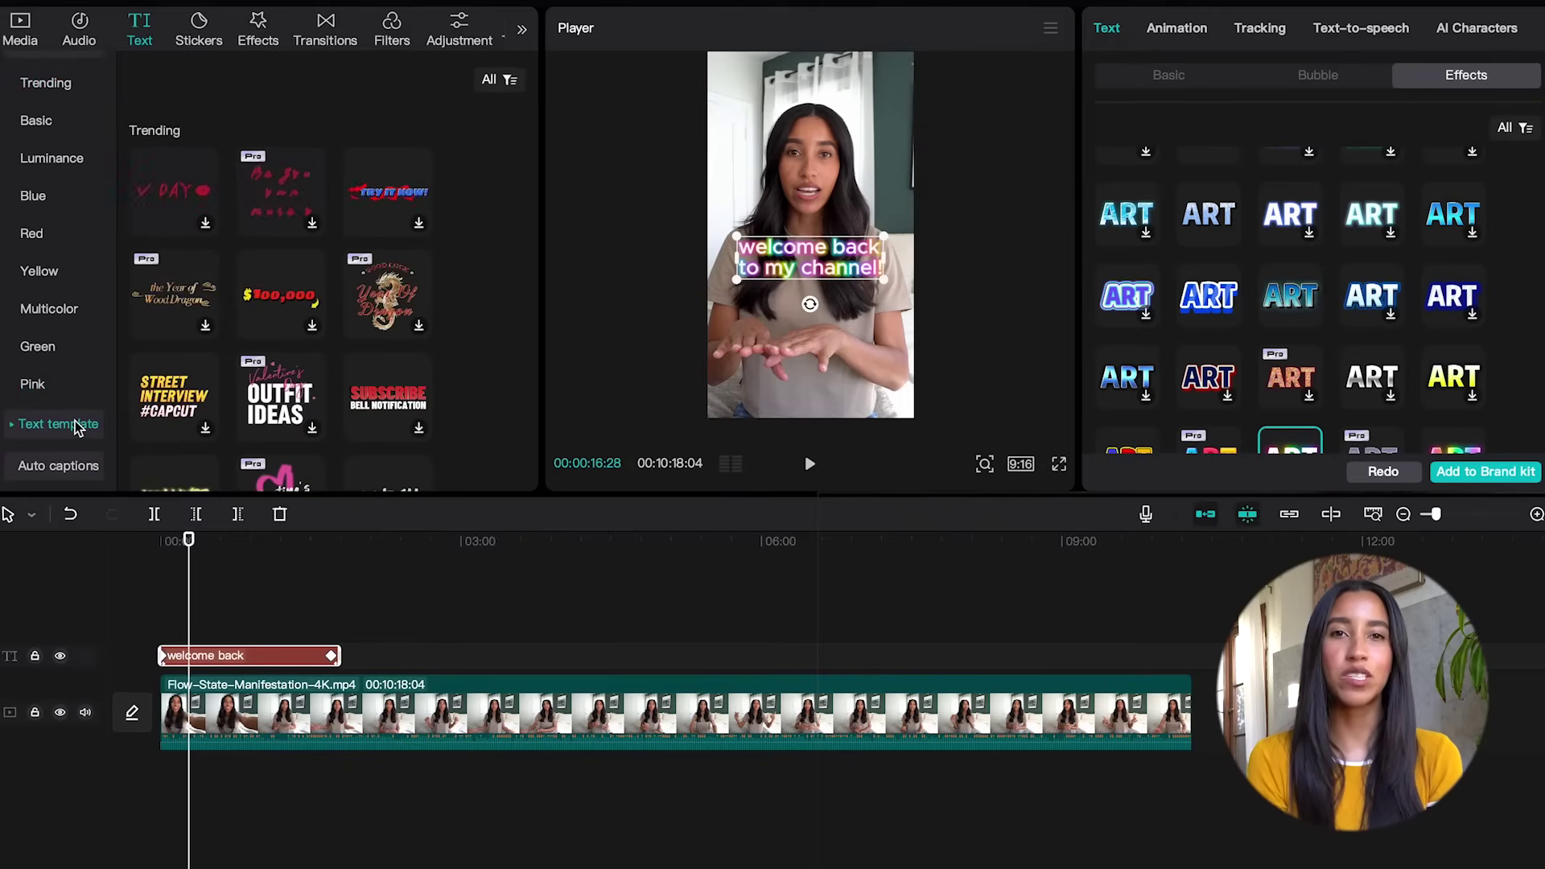
{"action": "left_click", "coordinate": [14, 425]}
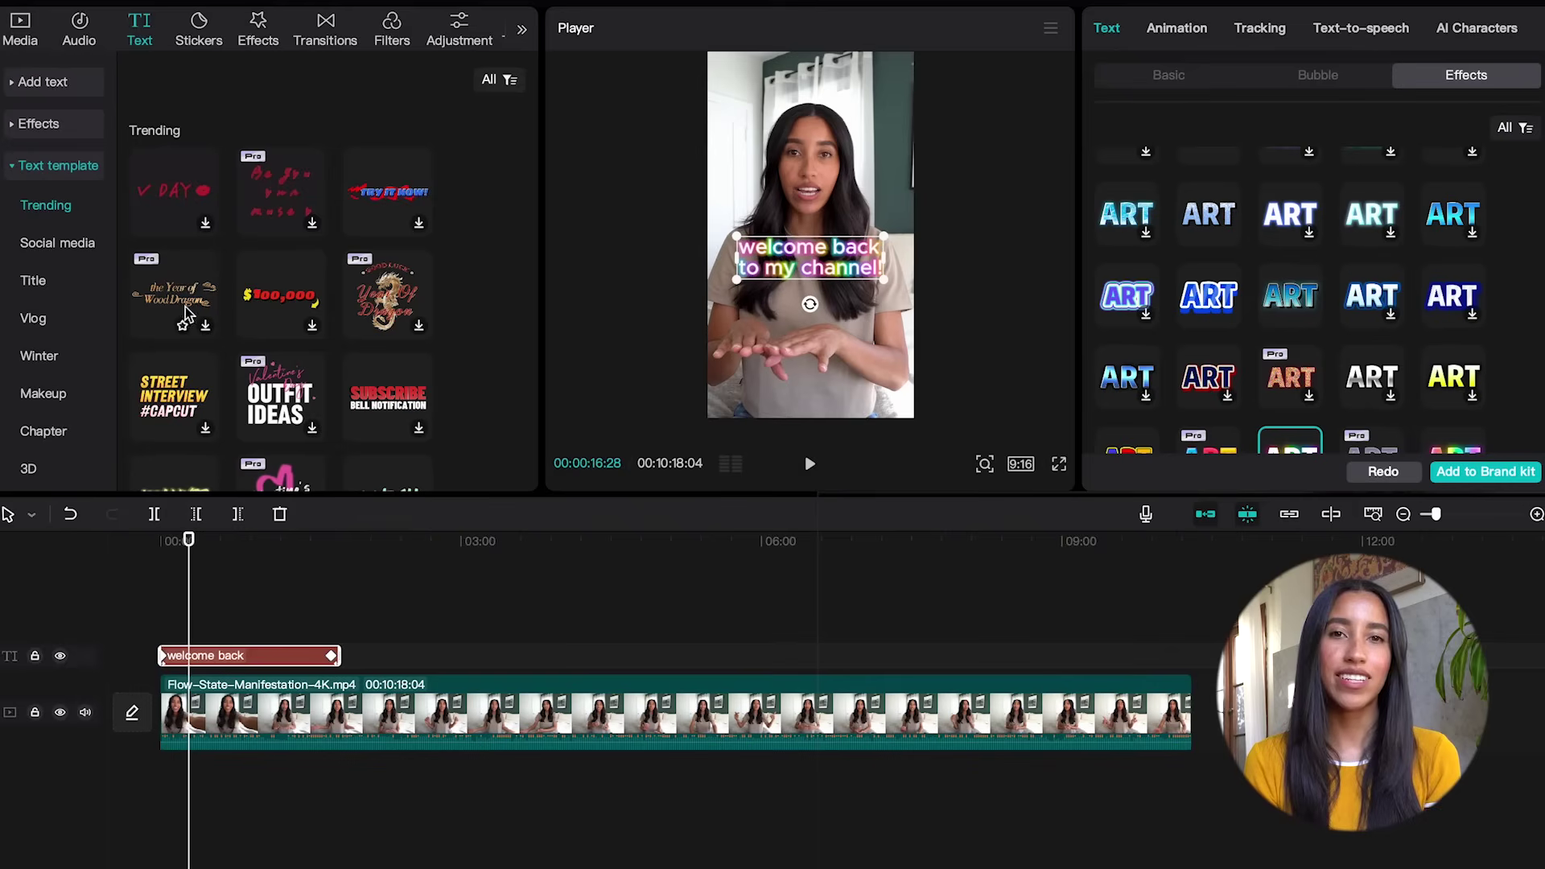
{"action": "scroll", "coordinate": [483, 239], "scroll_direction": "down", "scroll_amount": 3}
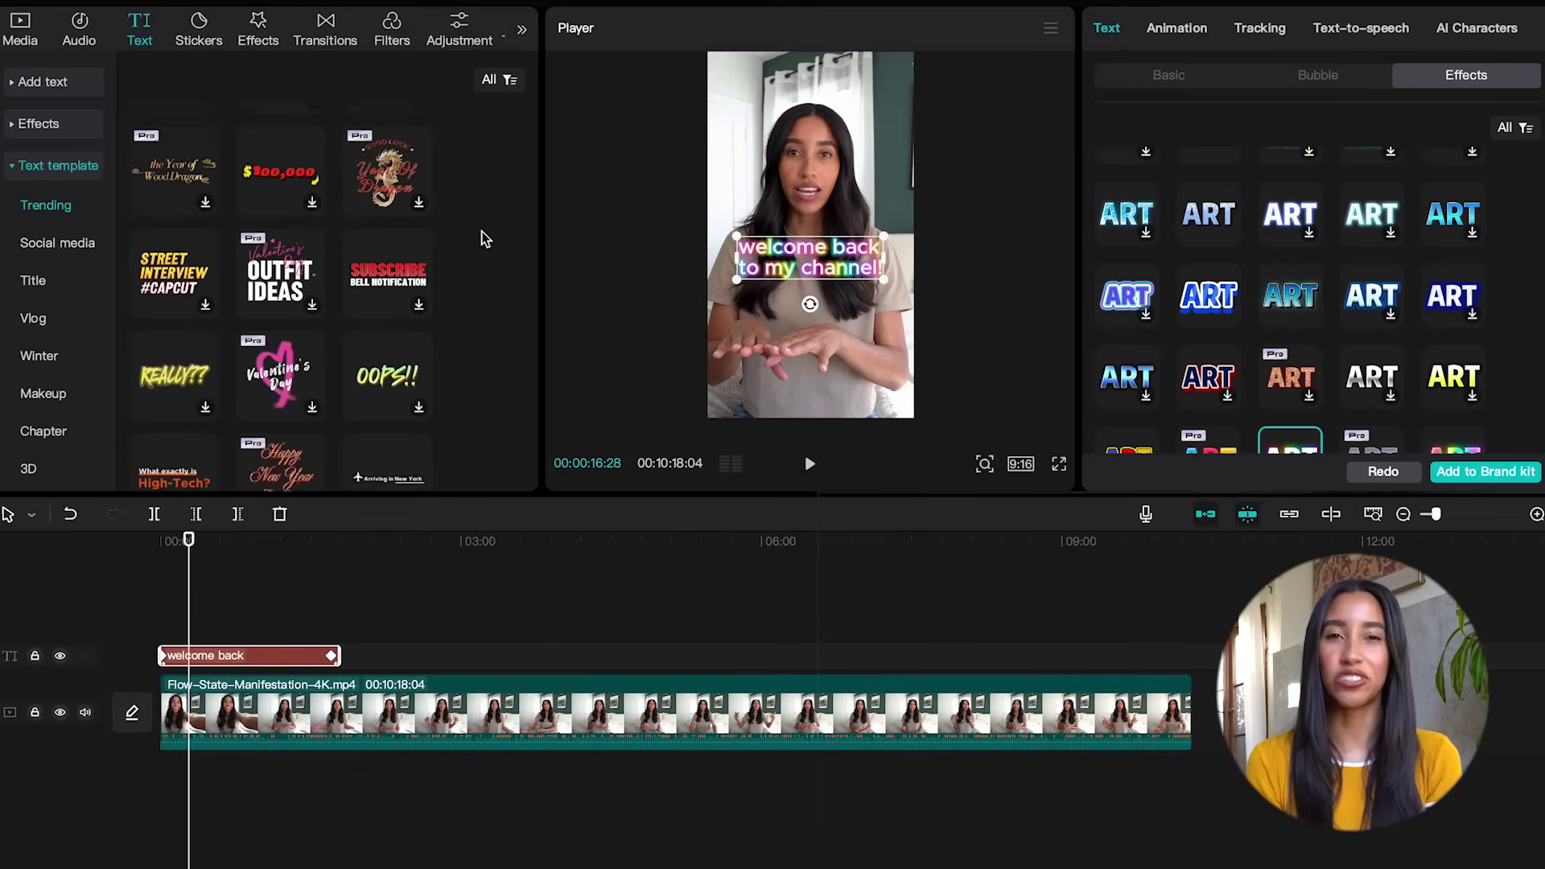
{"action": "scroll", "coordinate": [484, 239], "scroll_direction": "down", "scroll_amount": 5}
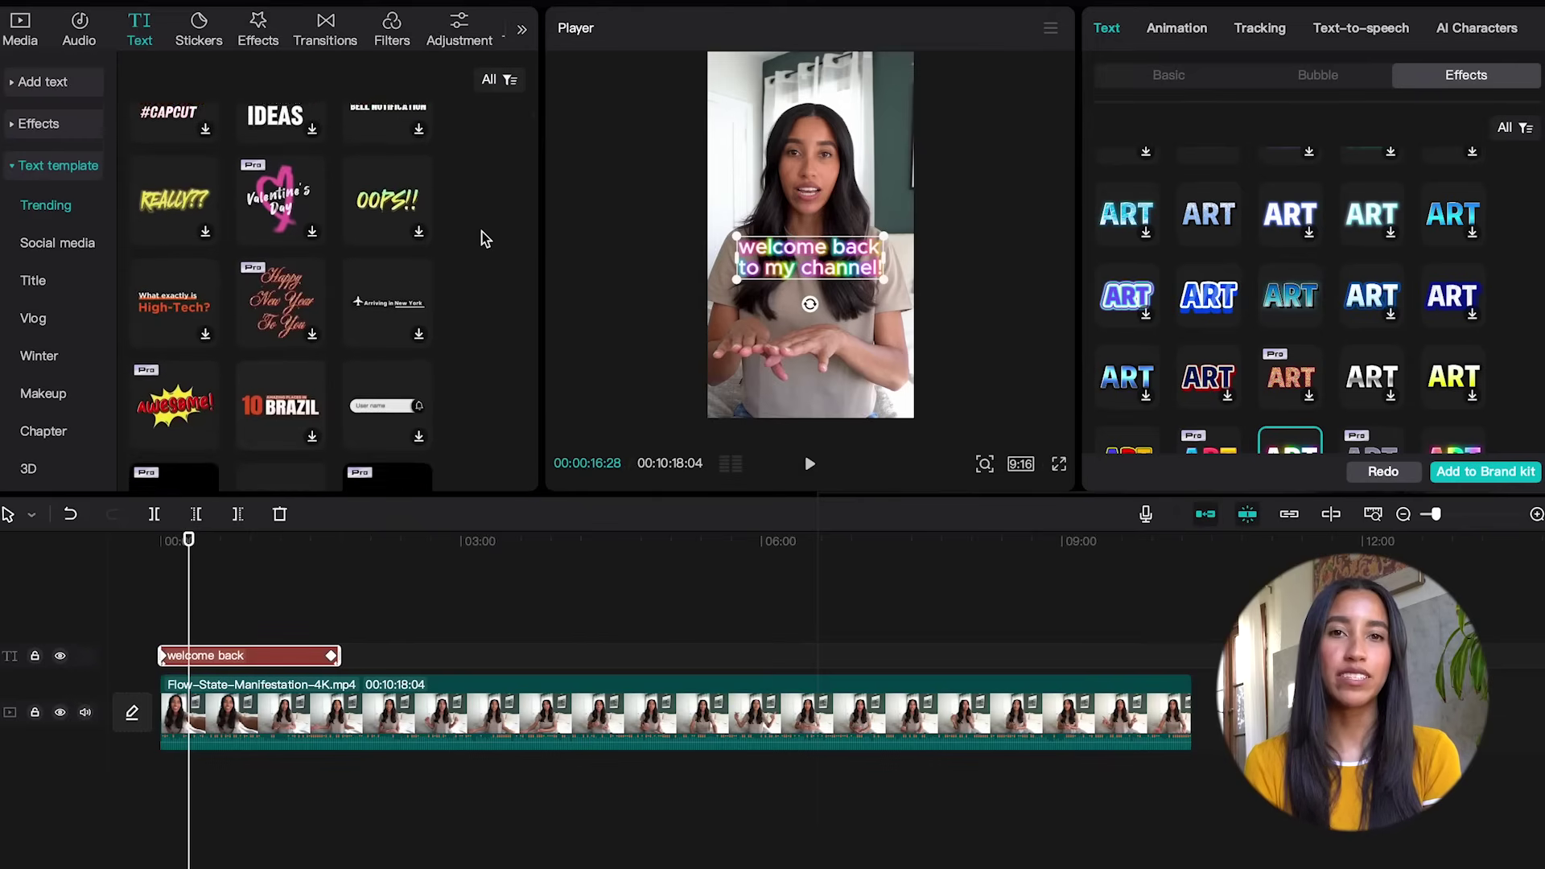
{"action": "scroll", "coordinate": [484, 239], "scroll_direction": "down", "scroll_amount": 2}
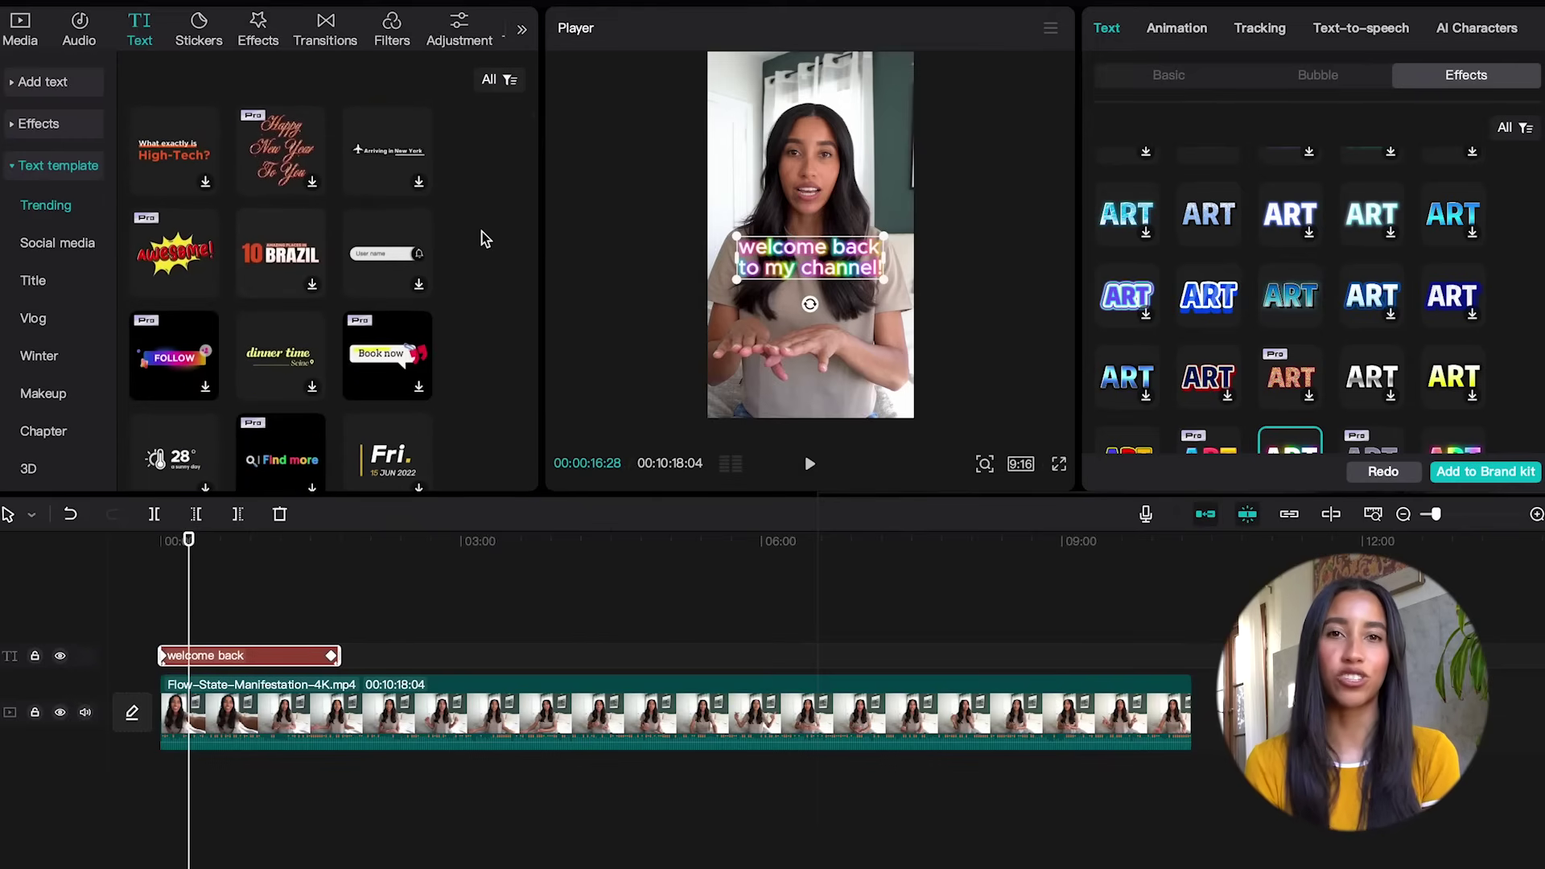
{"action": "left_click", "coordinate": [82, 246]}
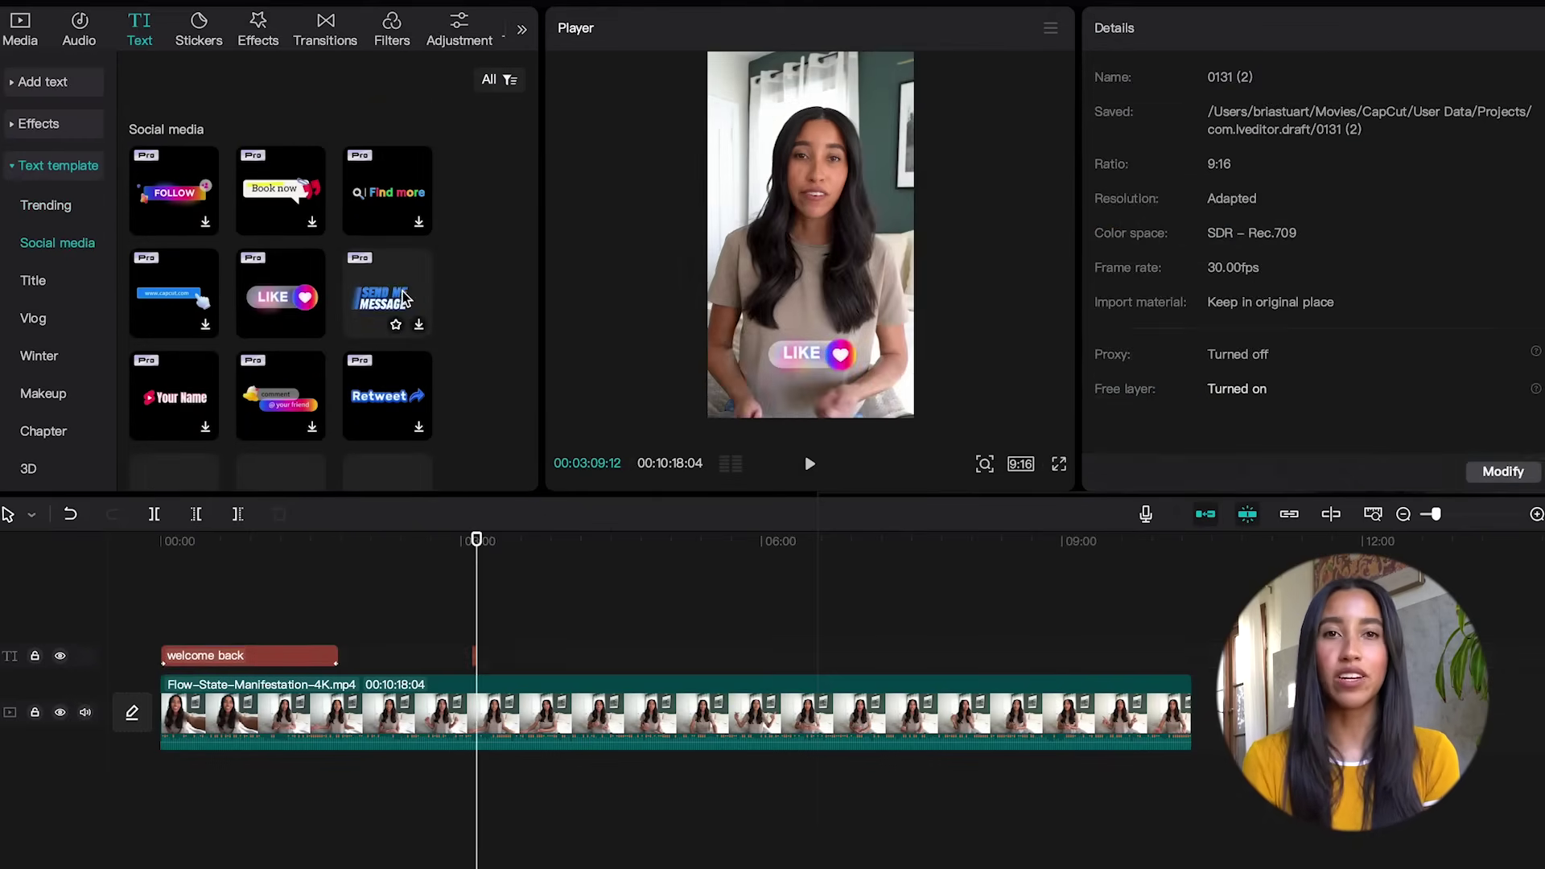
{"action": "left_click_drag", "start_coordinate": [281, 297], "coordinate": [526, 653]}
Replace 'message' with 'DM' in the template's first text line so it reads SEND ME A DM.
{"action": "left_click", "coordinate": [535, 574]}
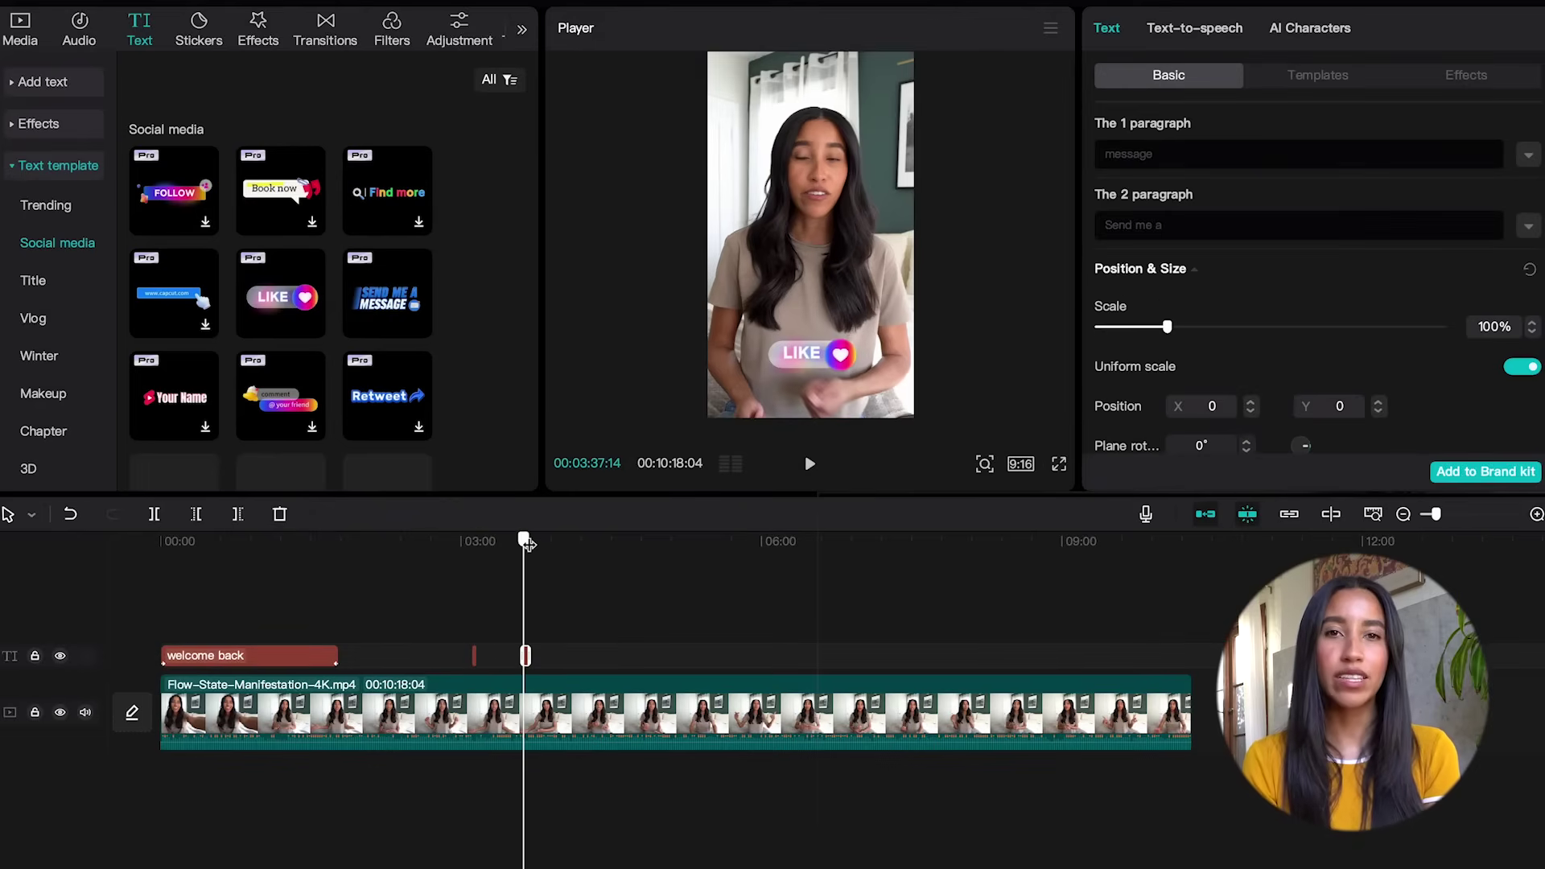
{"action": "left_click", "coordinate": [1170, 150]}
{"action": "type", "text": "DM"}
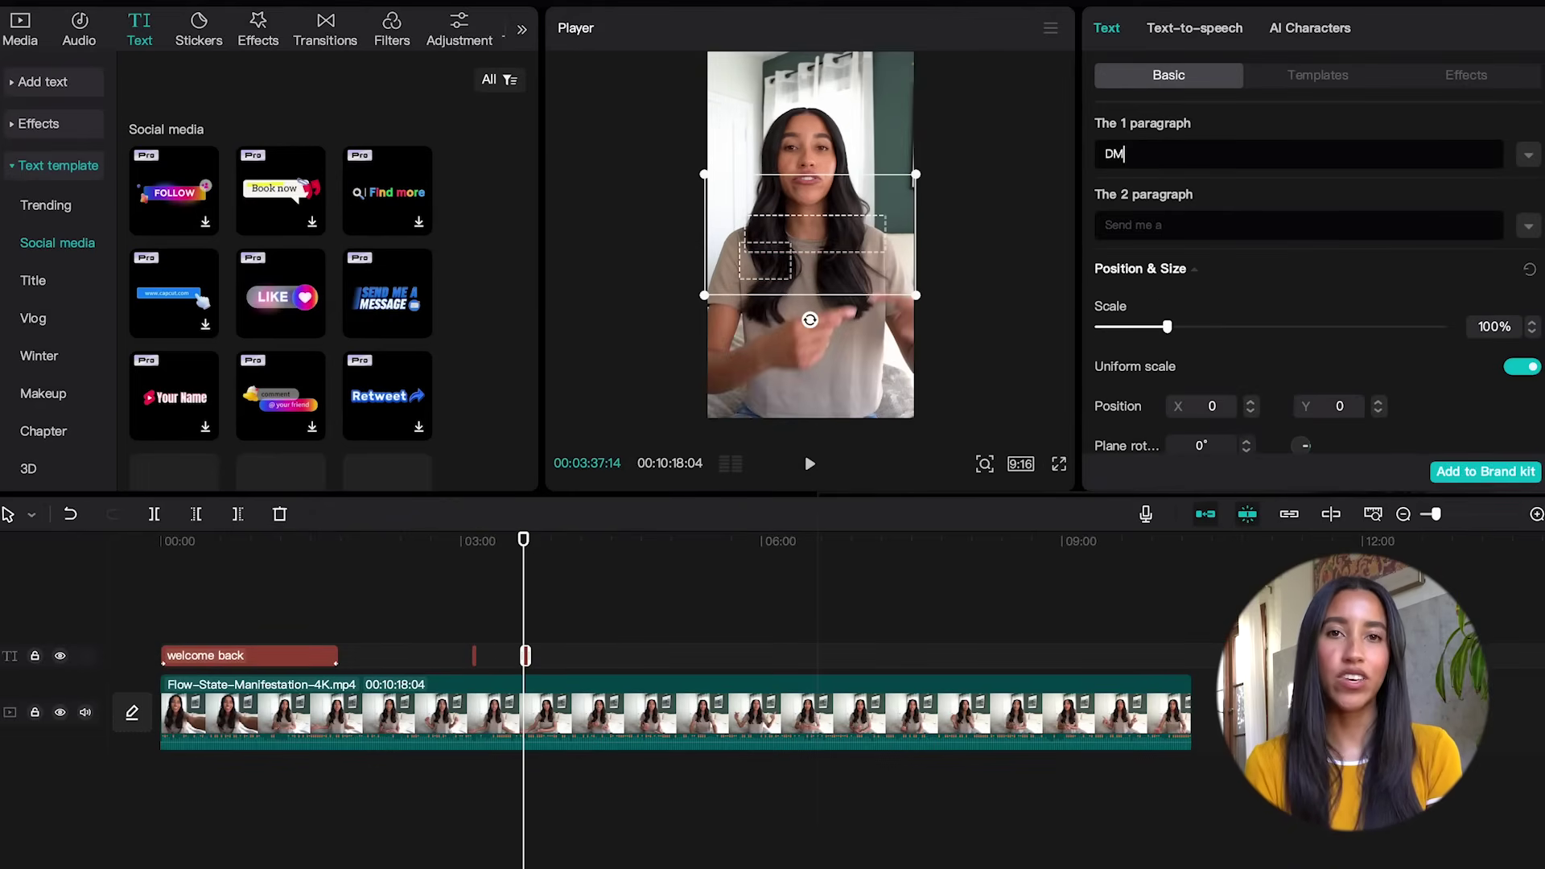
{"action": "left_click", "coordinate": [521, 540]}
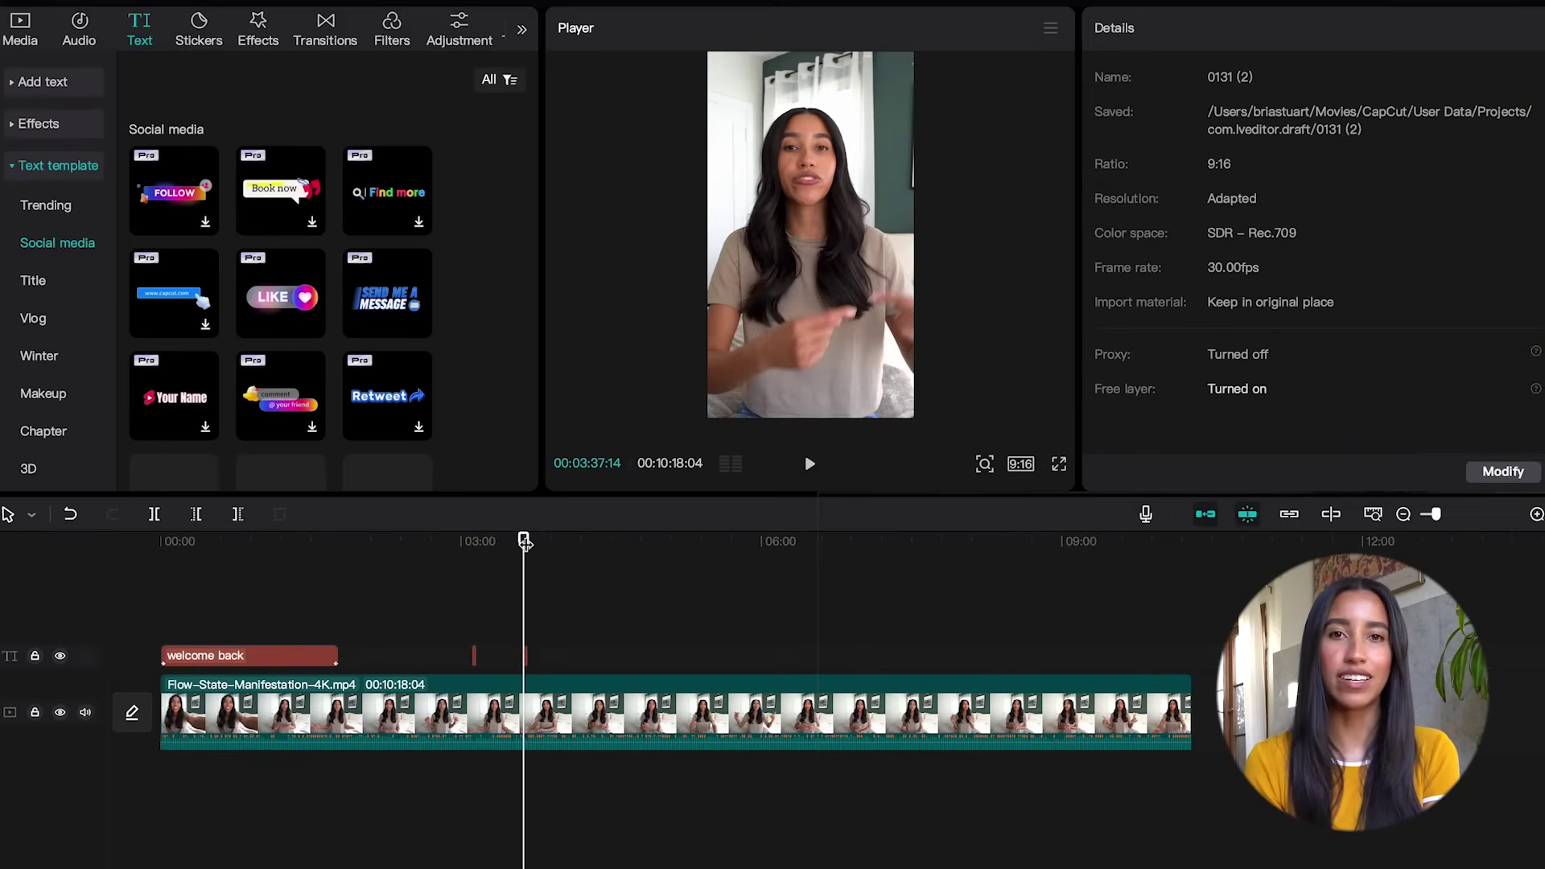
Play back to preview the edited template, then collapse the text template categories.
{"action": "key", "text": "space"}
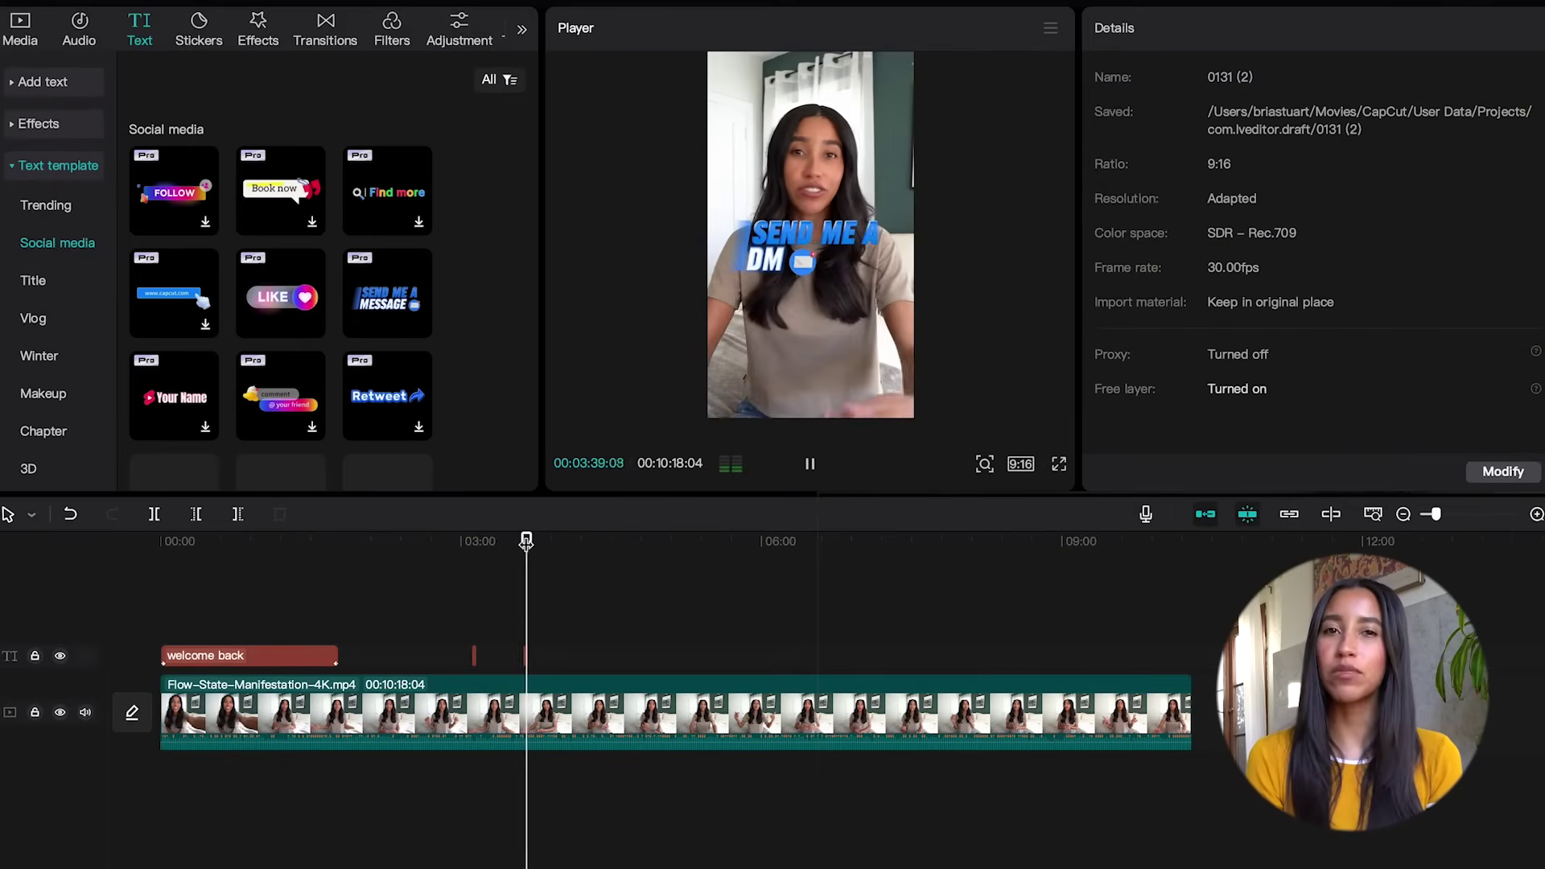
{"action": "key", "text": "space"}
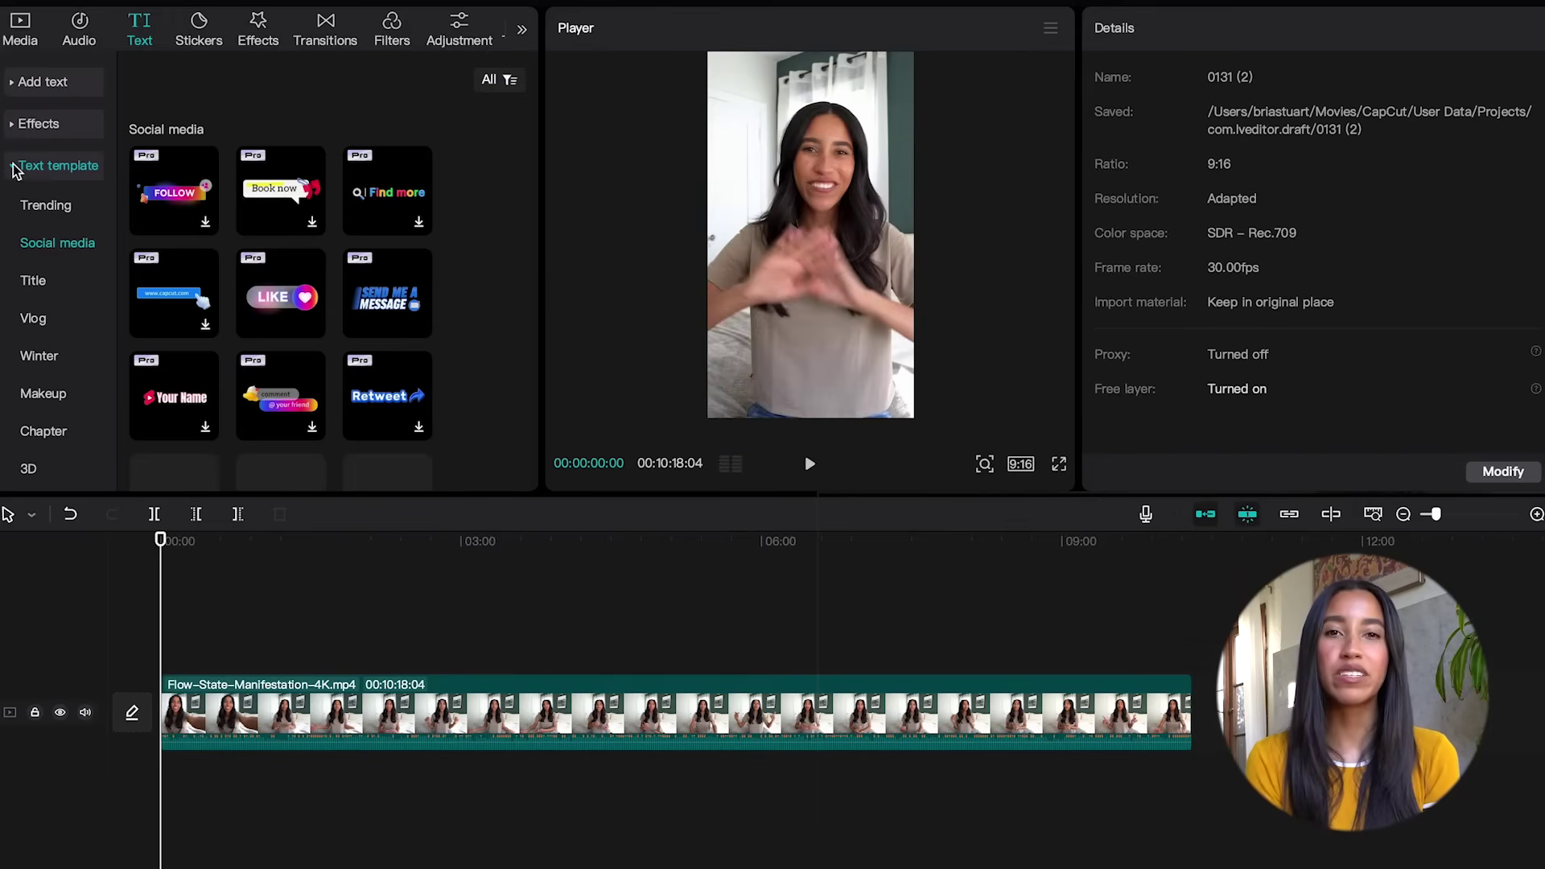
{"action": "left_click", "coordinate": [14, 167]}
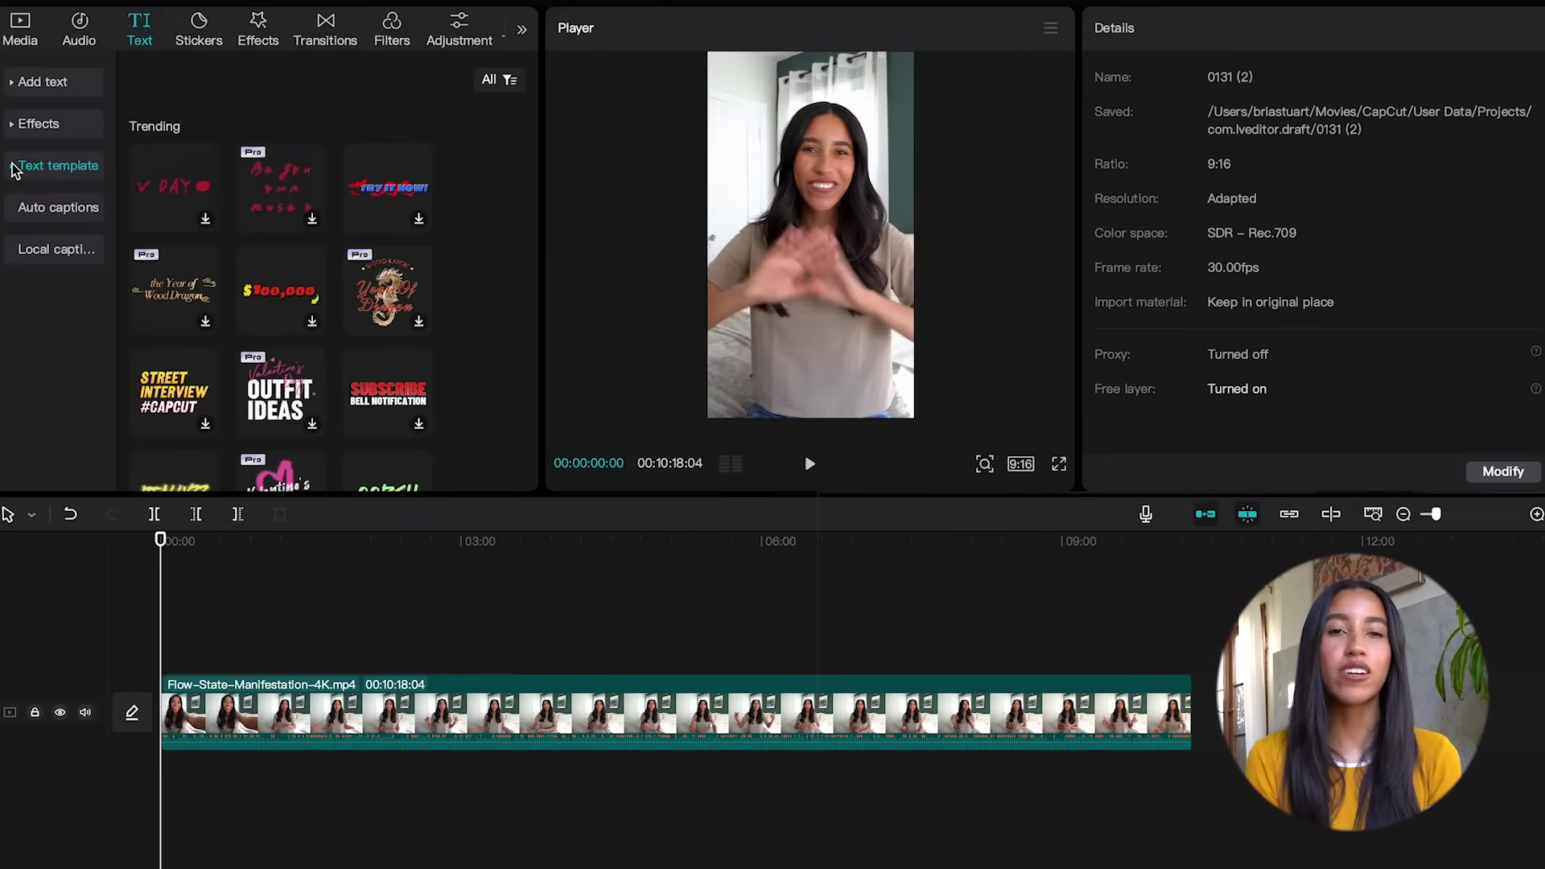
Create auto captions from the video's speech, keeping English as the caption language.
{"action": "left_click", "coordinate": [37, 212]}
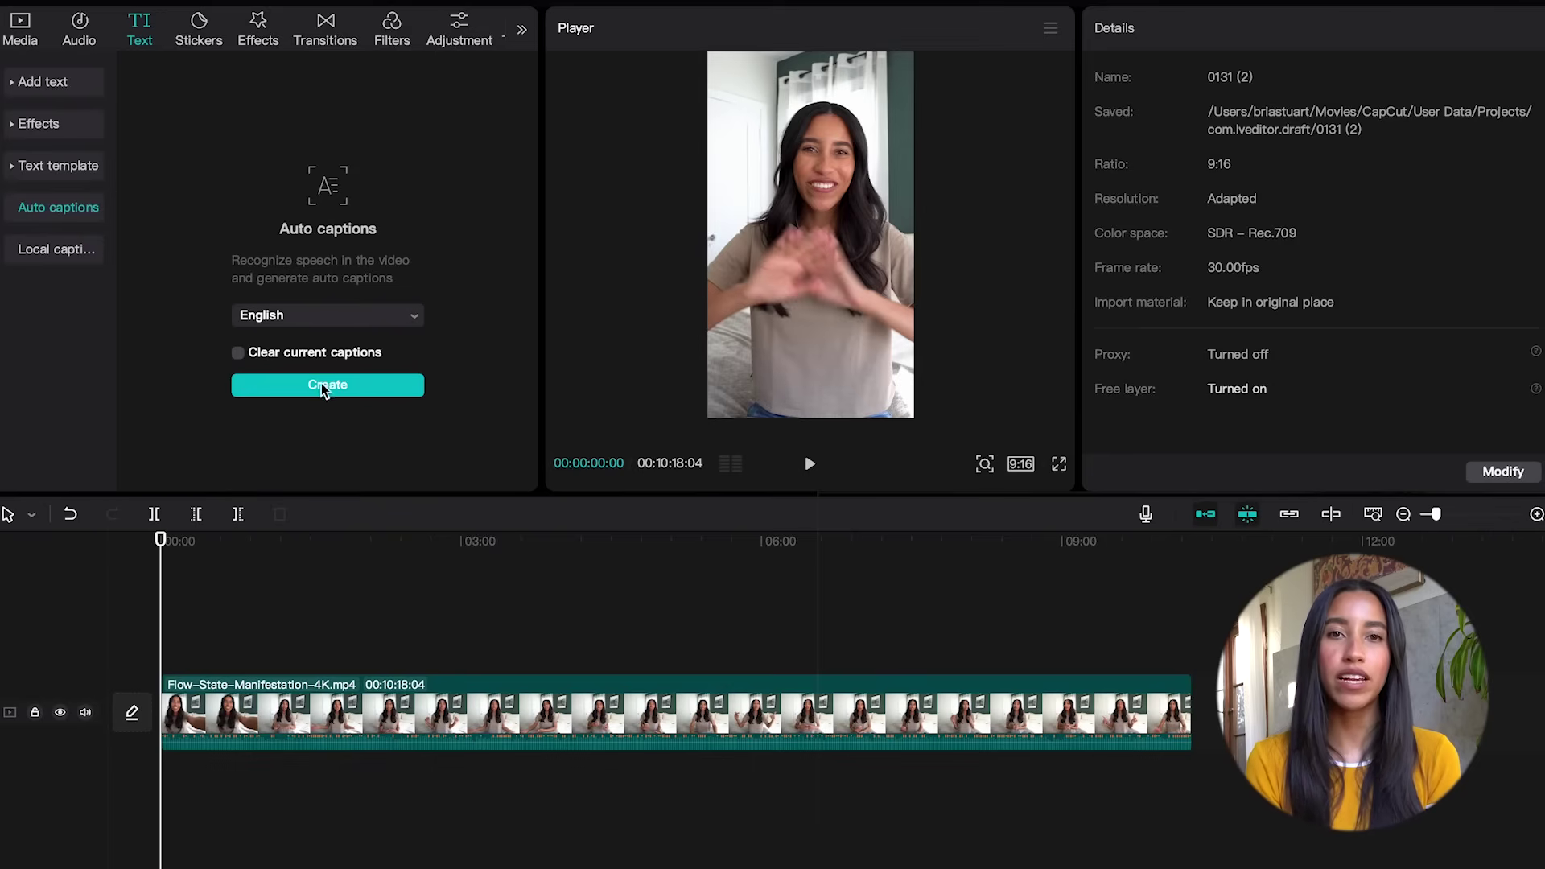
{"action": "left_click", "coordinate": [415, 322]}
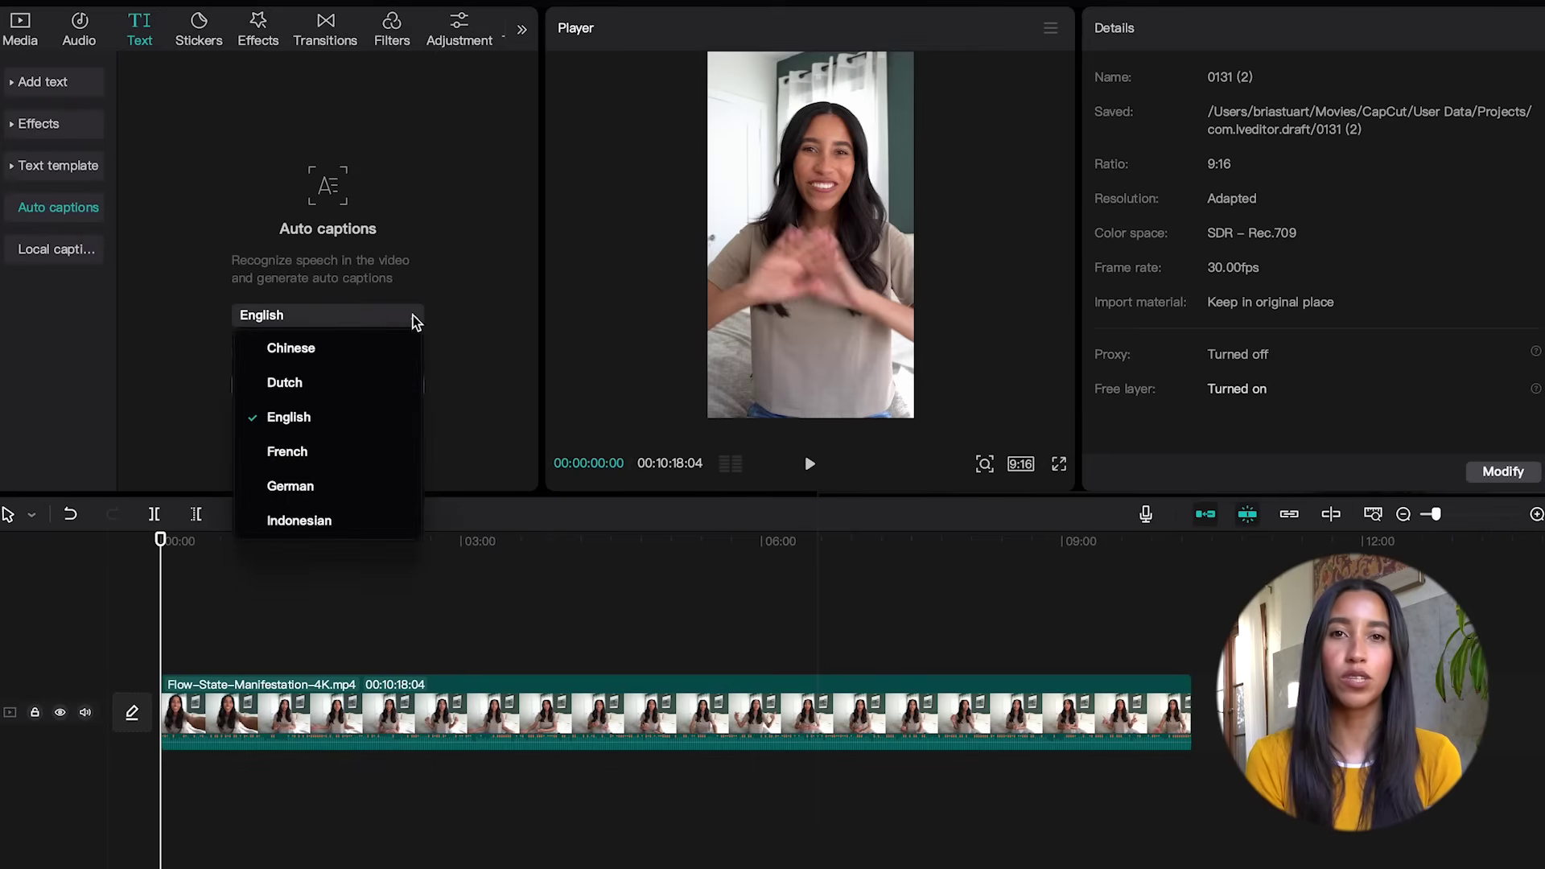
{"action": "scroll", "coordinate": [396, 367], "scroll_direction": "down", "scroll_amount": 4}
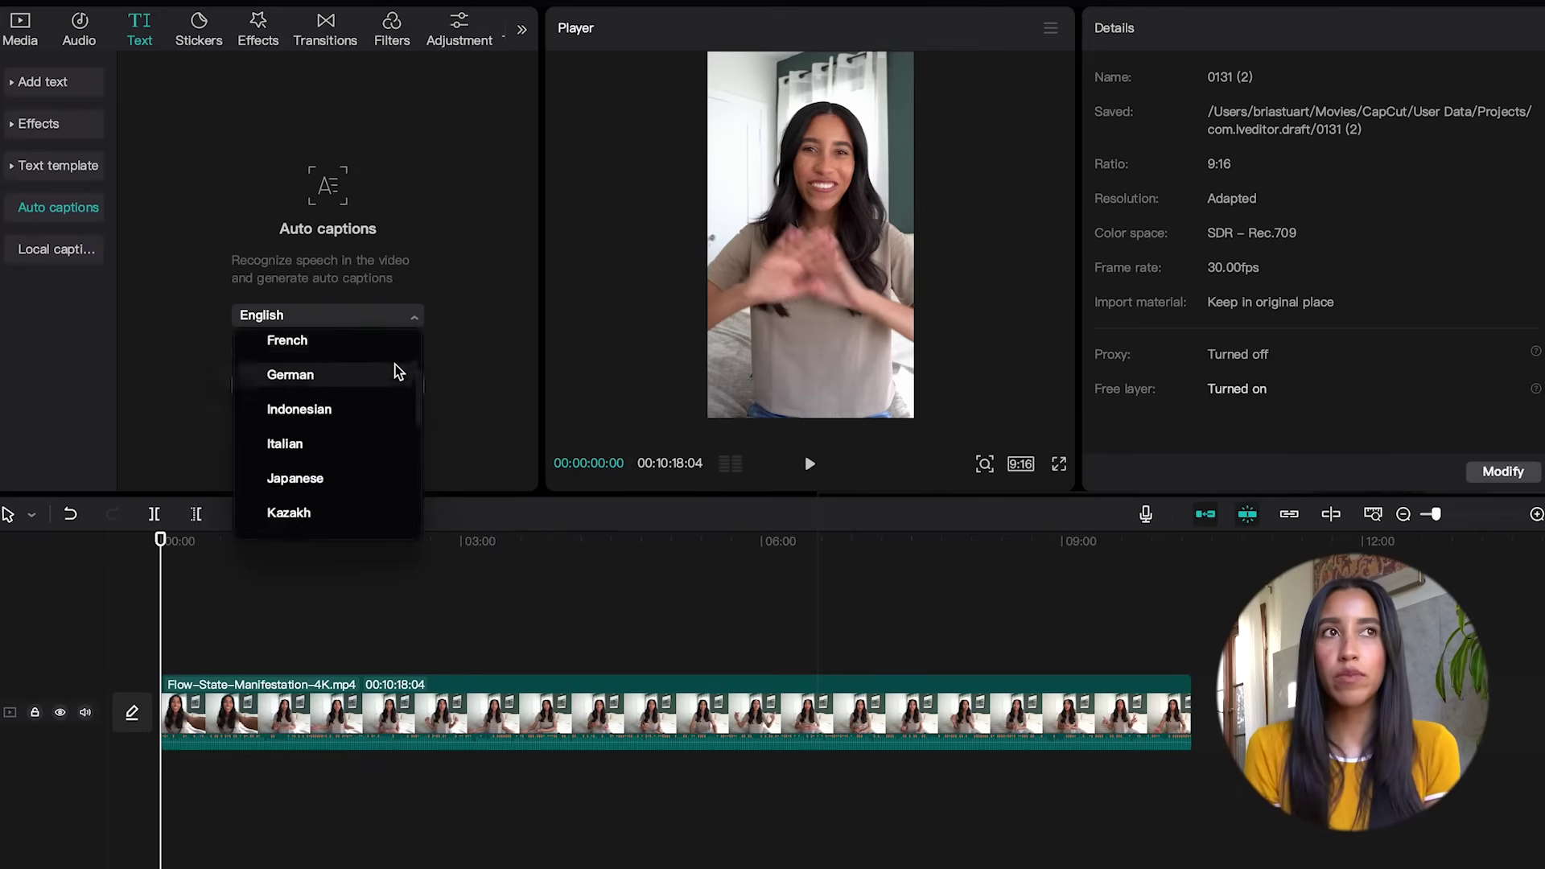
{"action": "scroll", "coordinate": [396, 368], "scroll_direction": "down", "scroll_amount": 4}
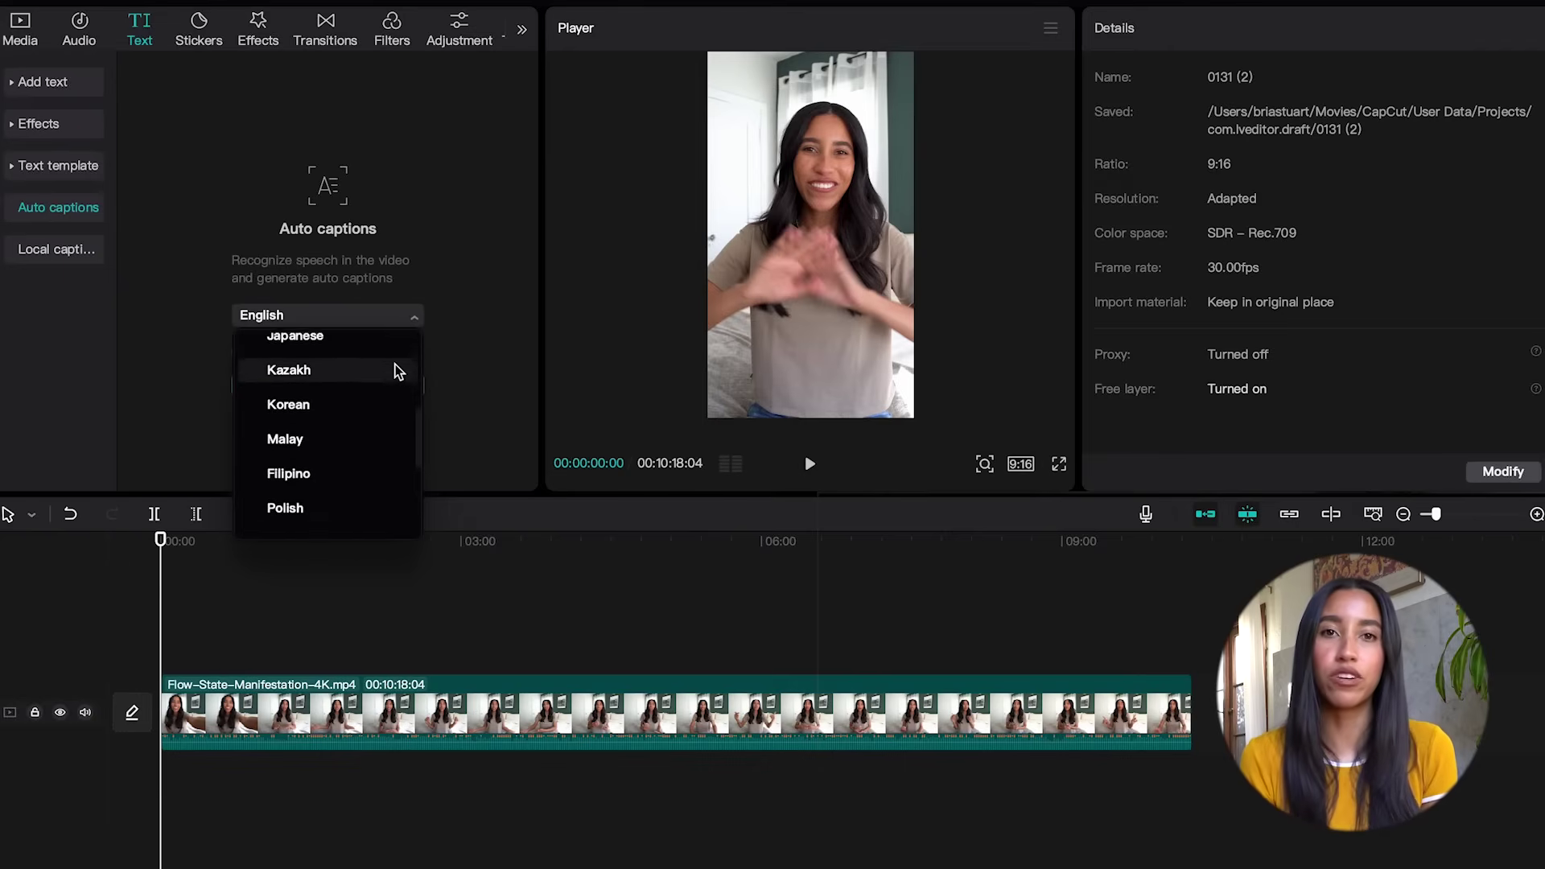
{"action": "scroll", "coordinate": [396, 371], "scroll_direction": "down", "scroll_amount": 4}
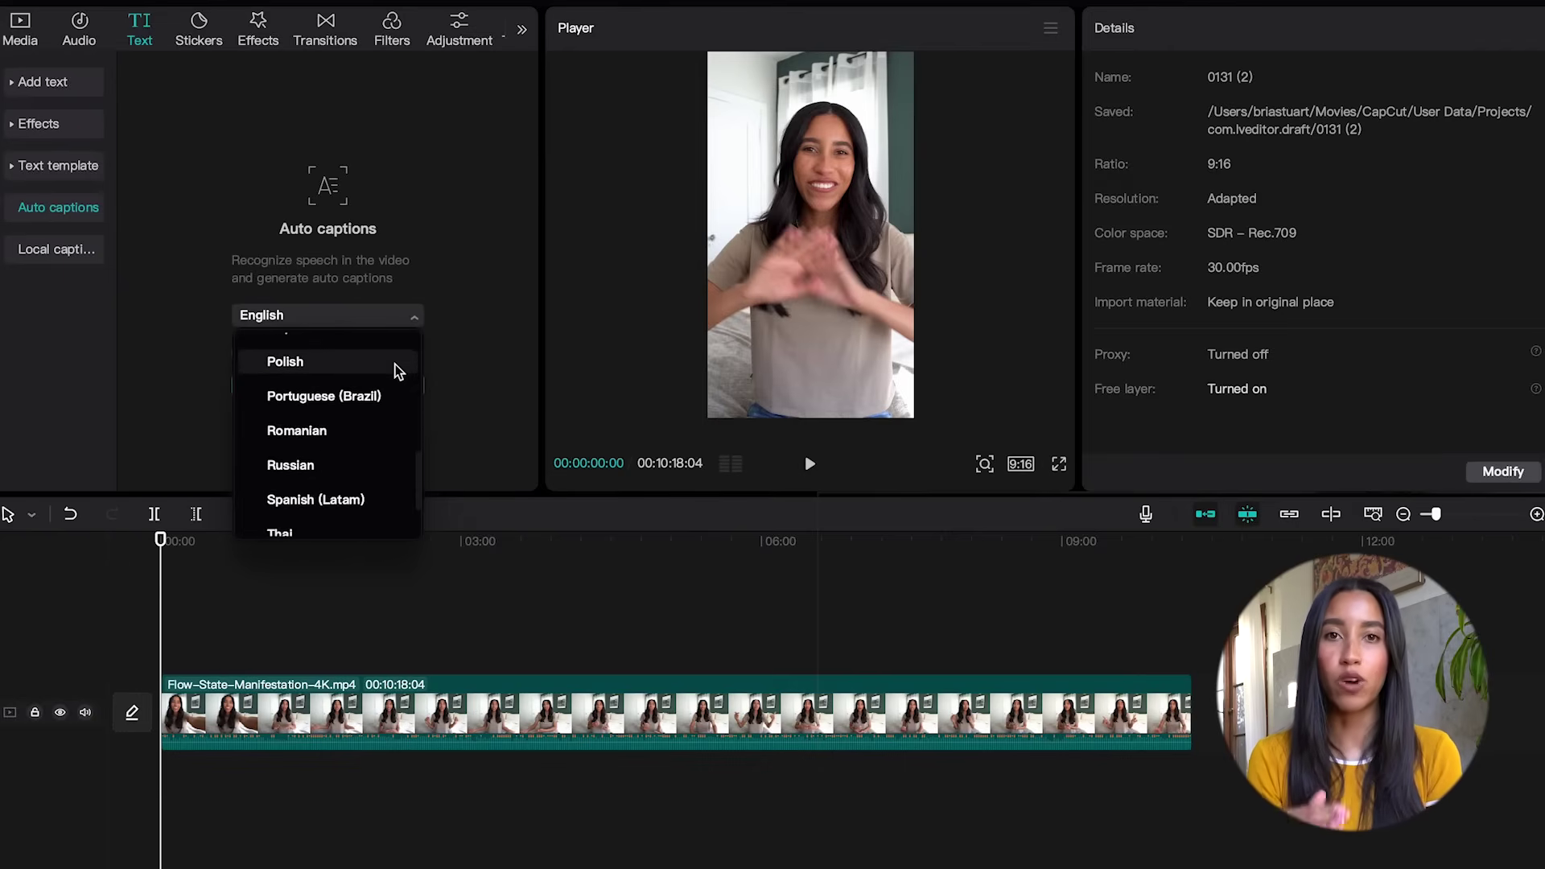
{"action": "scroll", "coordinate": [396, 371], "scroll_direction": "down", "scroll_amount": 2}
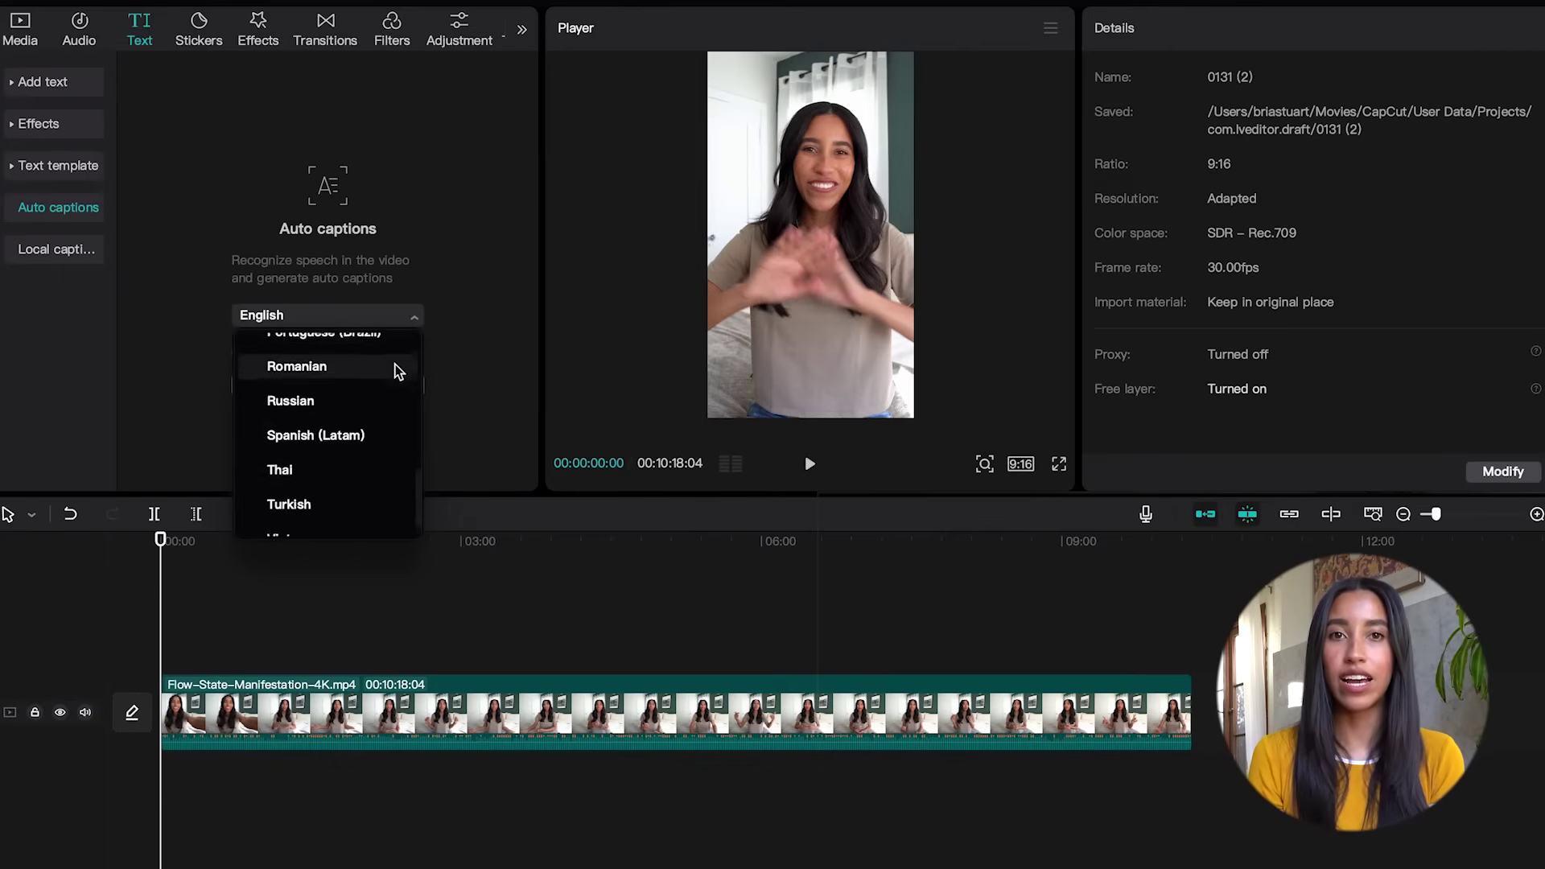
{"action": "left_click", "coordinate": [458, 369]}
{"action": "left_click", "coordinate": [348, 386]}
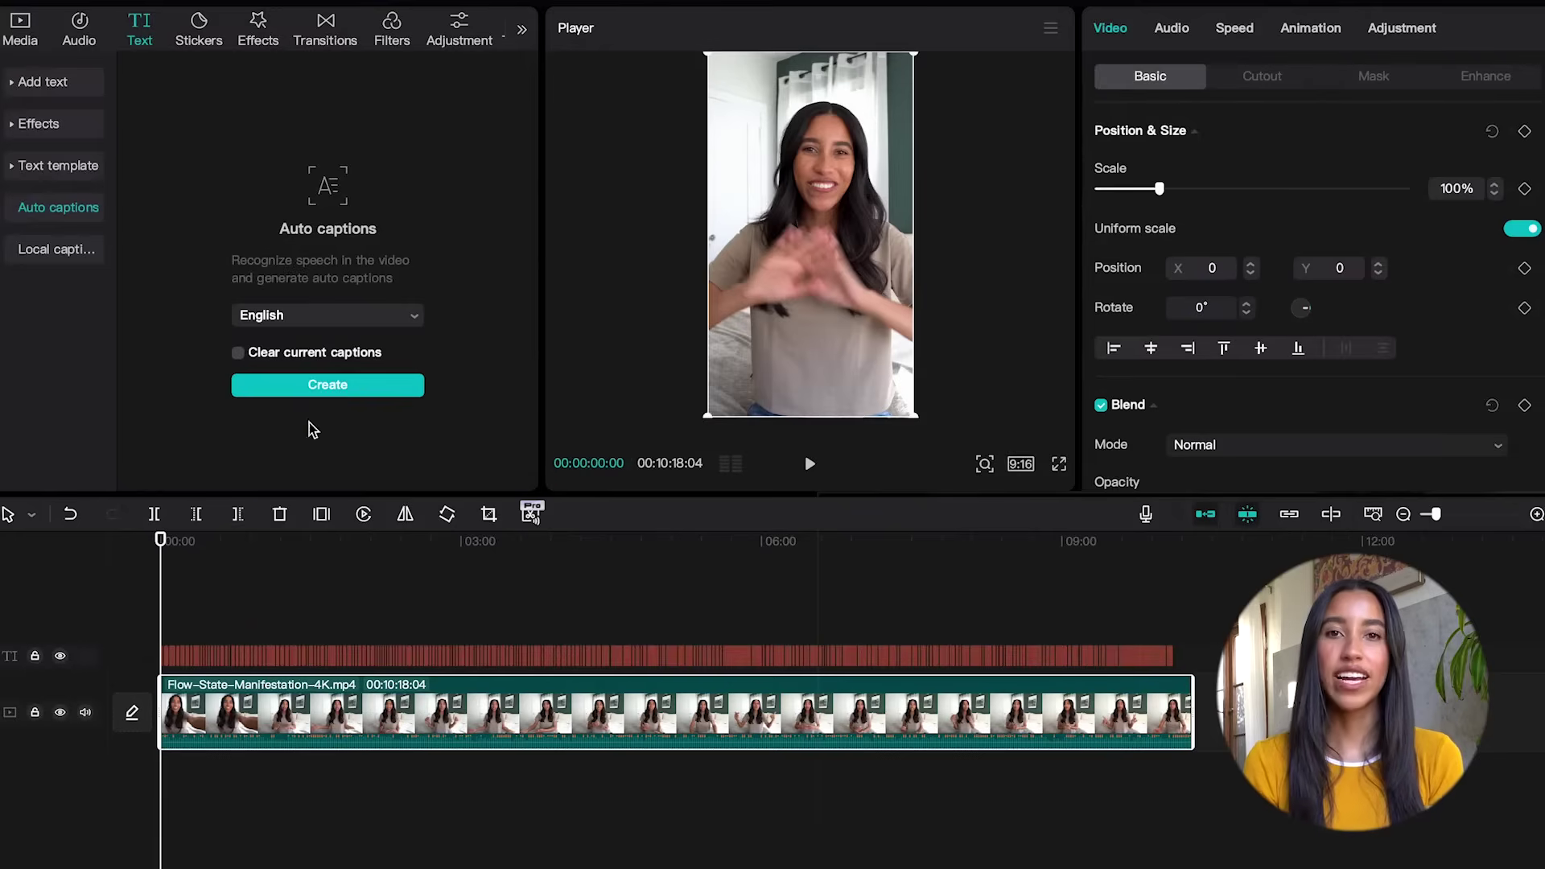
Apply the second preset style to all captions, preview playback, and show the caption templates.
{"action": "left_click", "coordinate": [165, 653]}
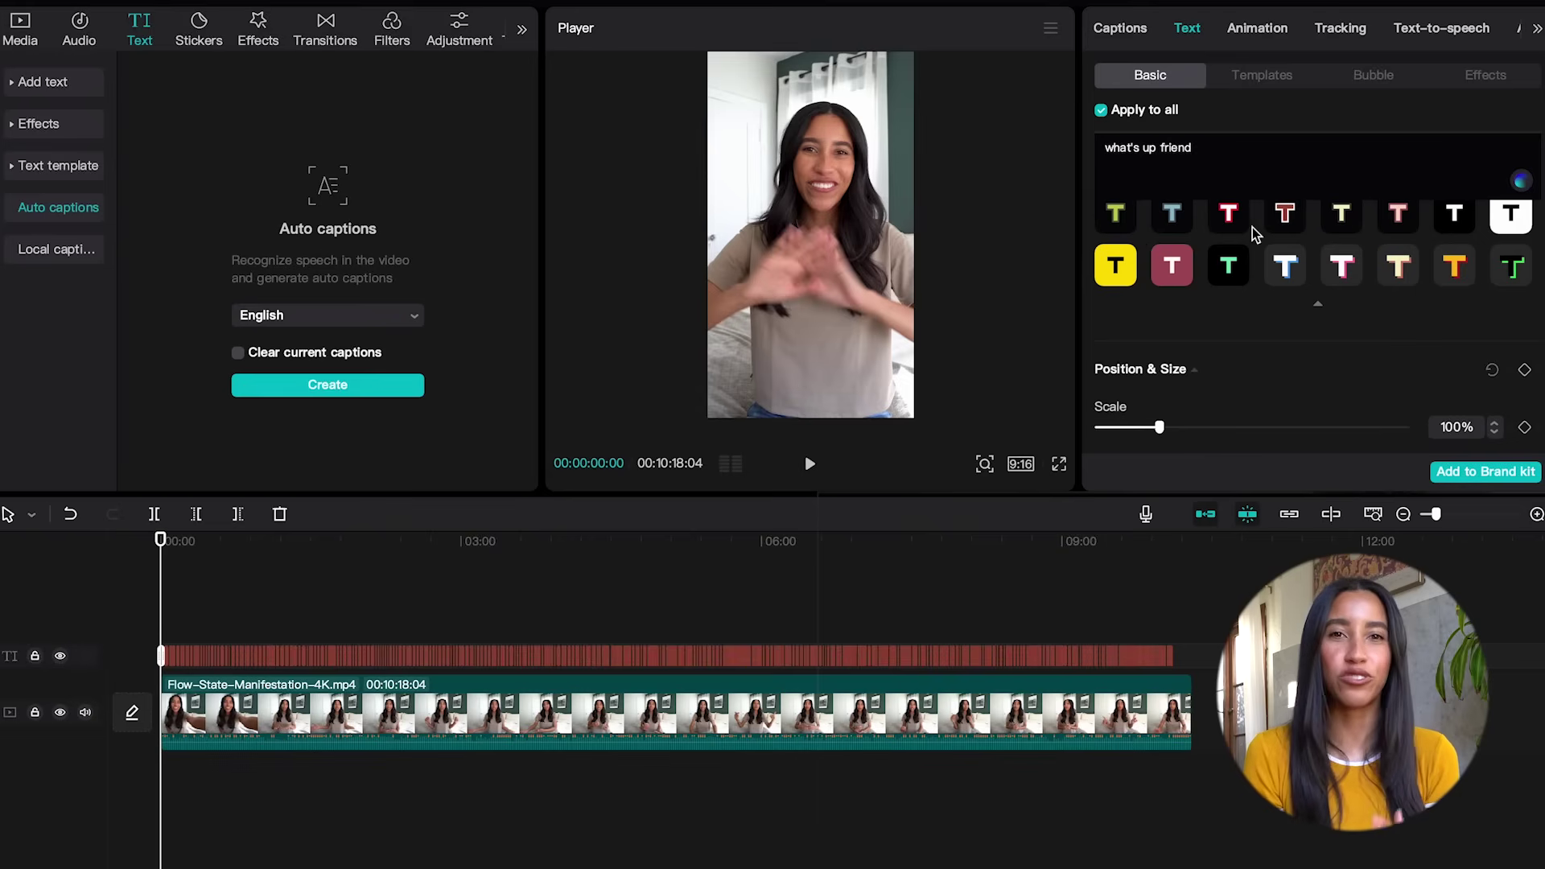
{"action": "scroll", "coordinate": [1260, 226], "scroll_direction": "up", "scroll_amount": 3}
{"action": "left_click", "coordinate": [1173, 265]}
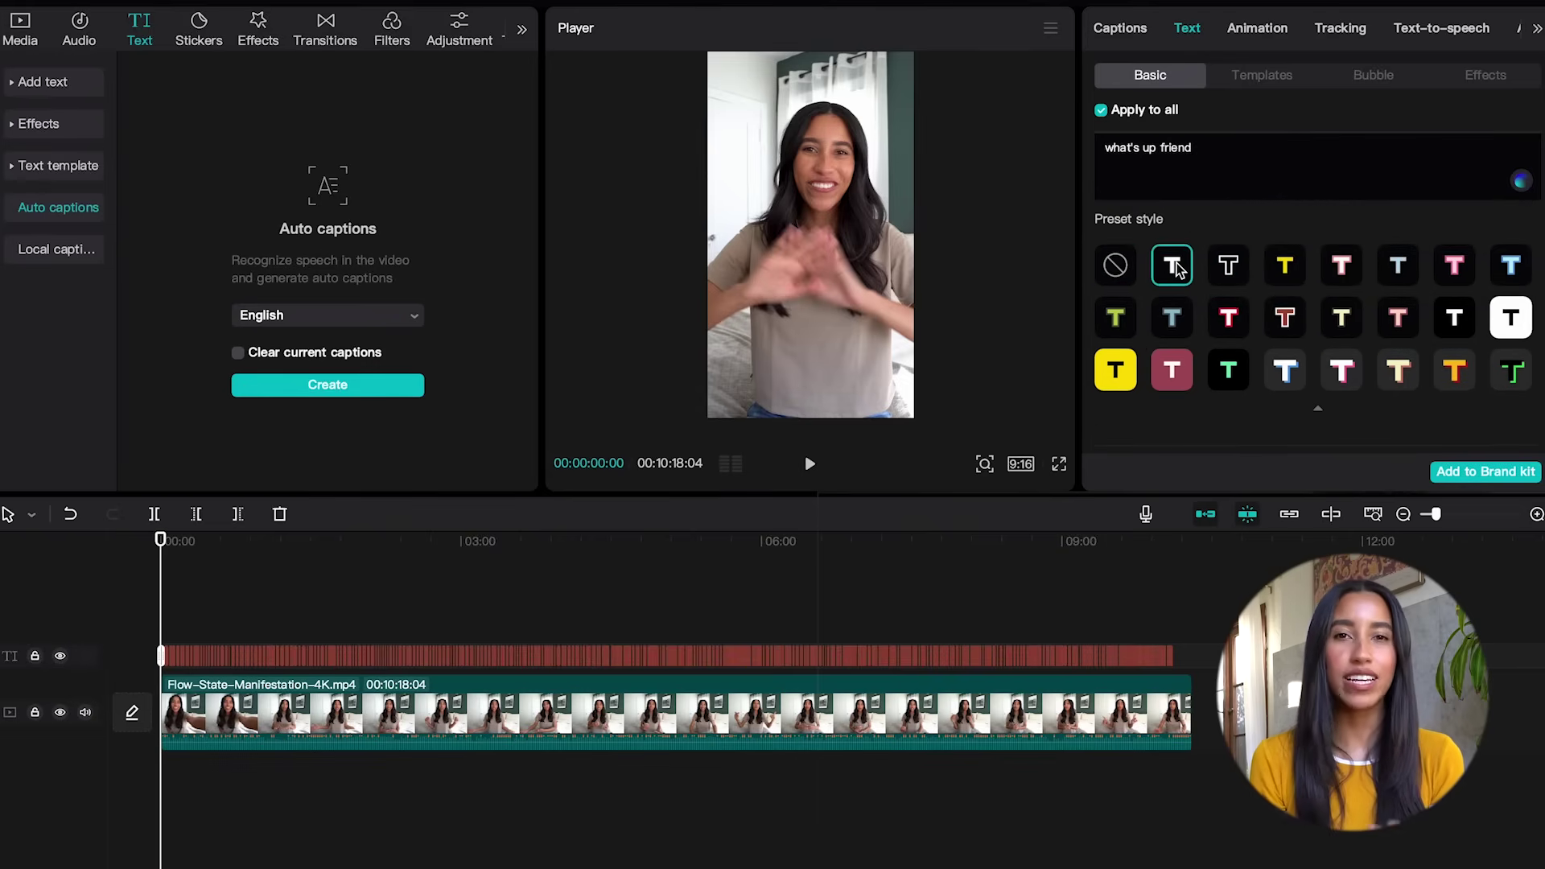
{"action": "key", "text": "space"}
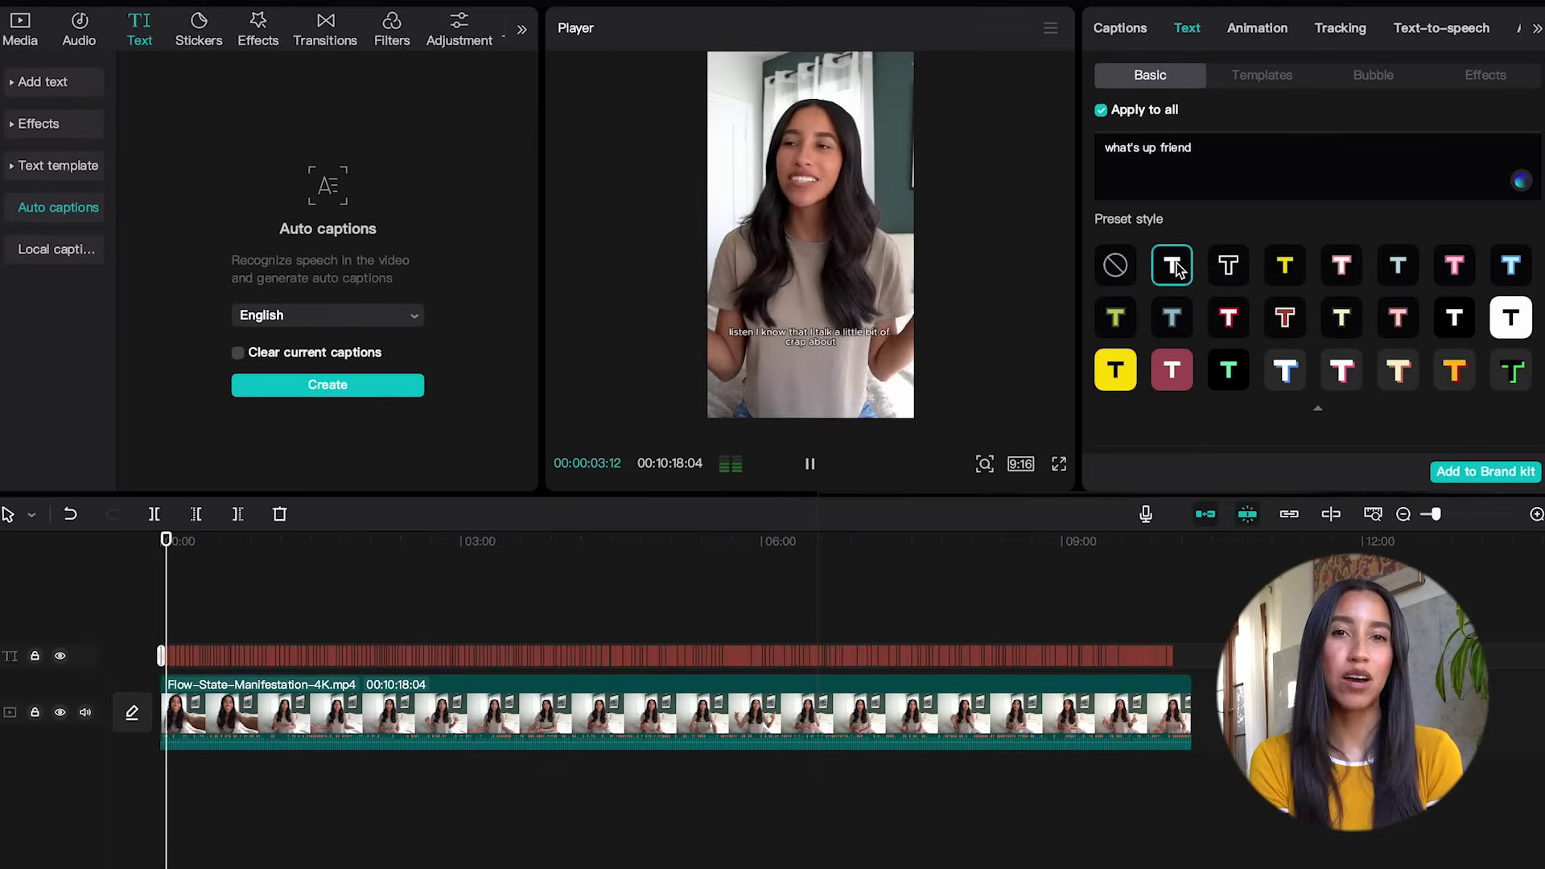
{"action": "left_click", "coordinate": [1262, 74]}
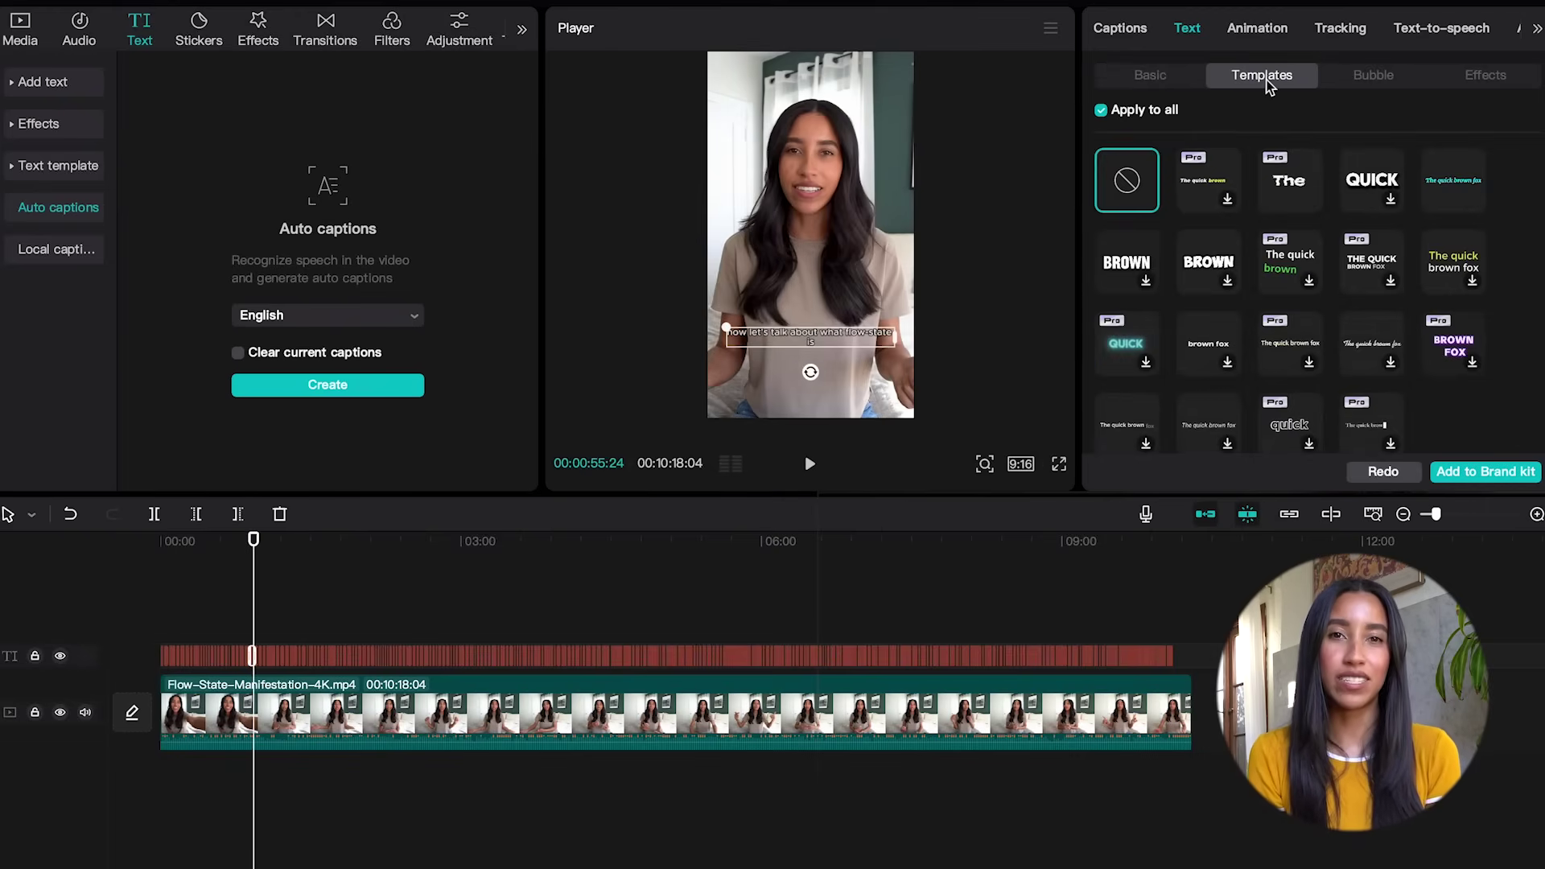
Preview the teal italic caption template, revert to None, and show the caption line list.
{"action": "left_click", "coordinate": [1453, 186]}
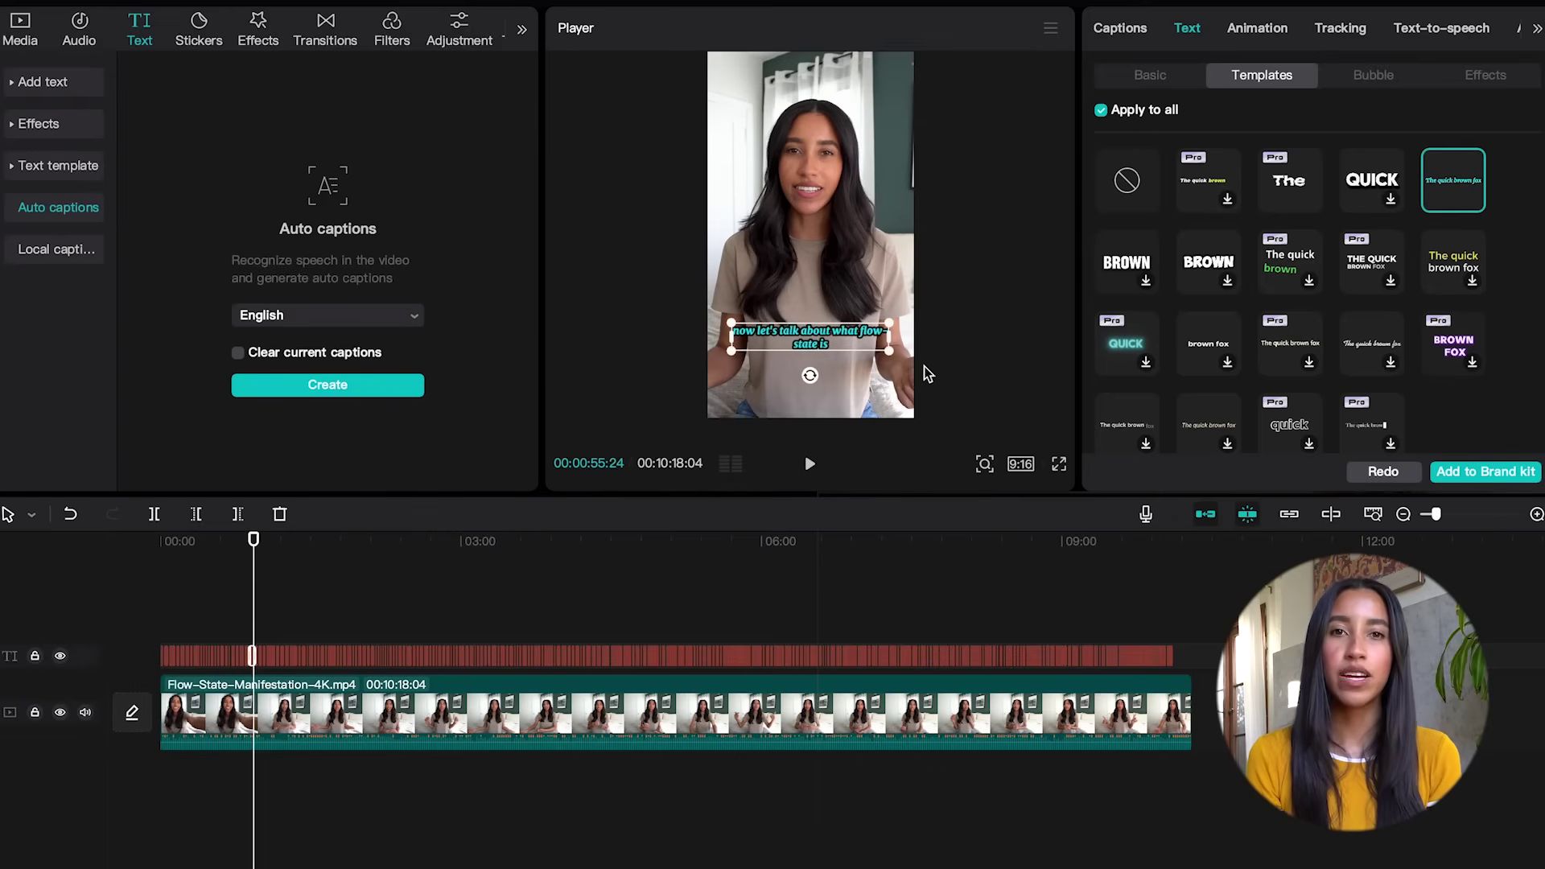
{"action": "key", "text": "space"}
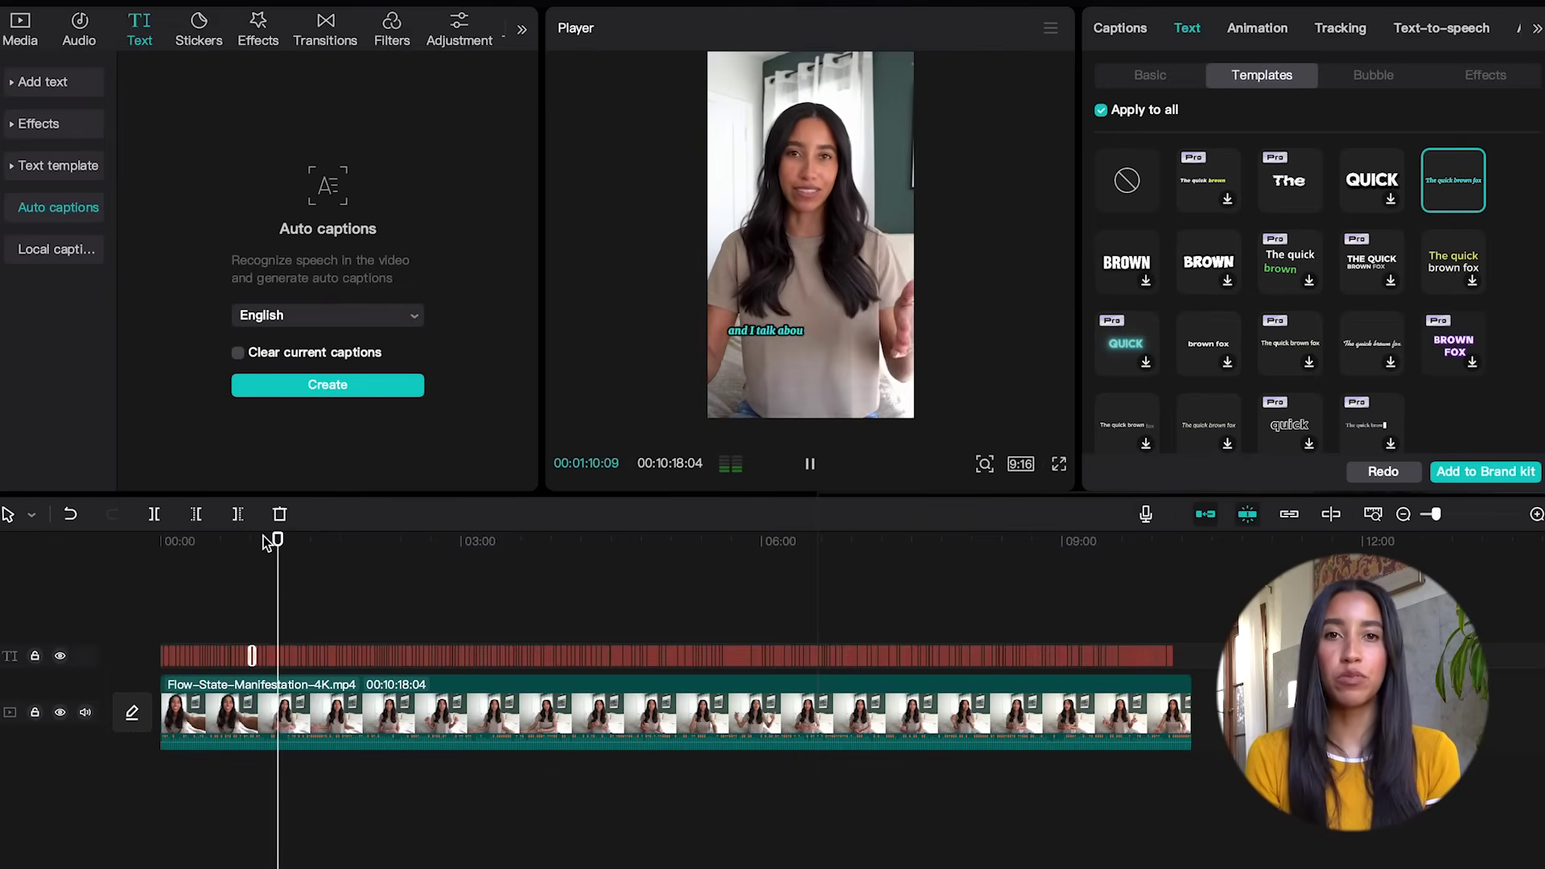
{"action": "key", "text": "space"}
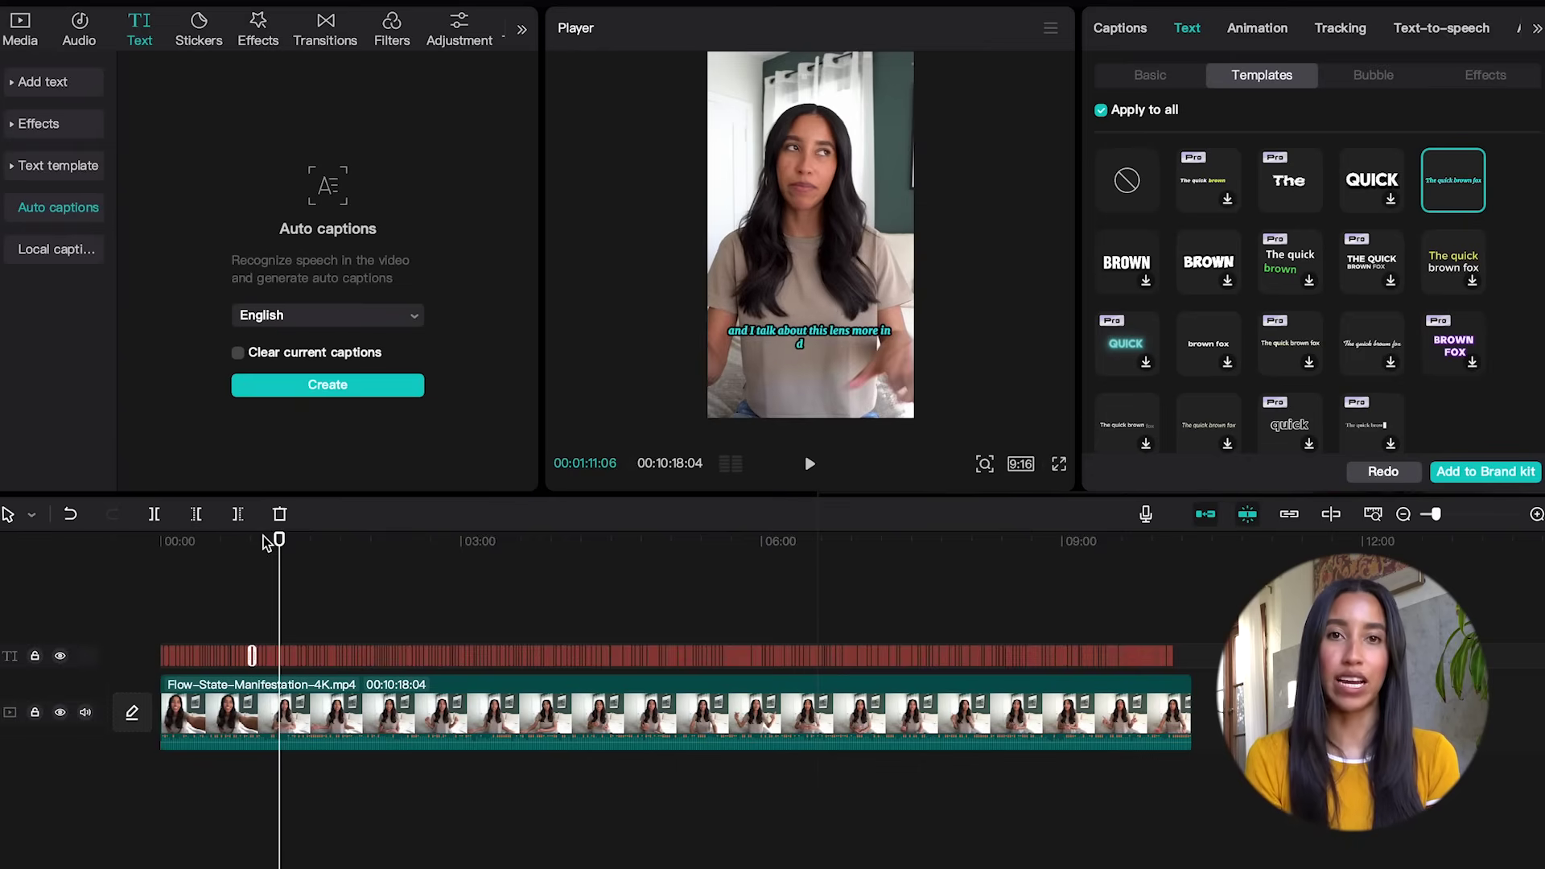
{"action": "left_click", "coordinate": [1126, 180]}
{"action": "left_click", "coordinate": [1124, 29]}
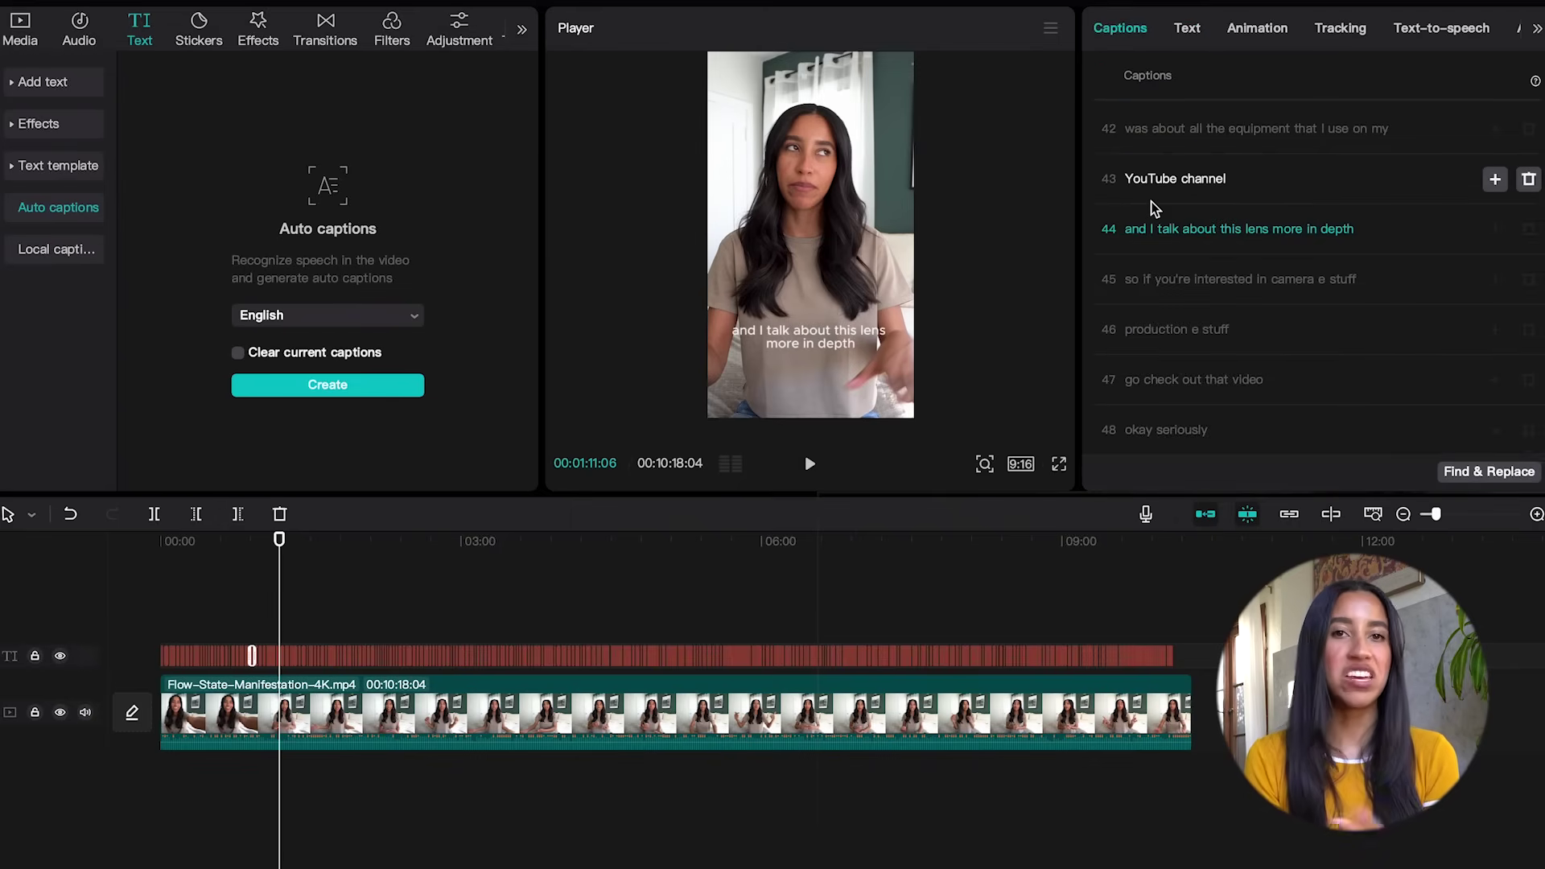
Split caption 44 into 'and I talk', 'about this lens' and 'more in depth'.
{"action": "left_click", "coordinate": [1180, 230]}
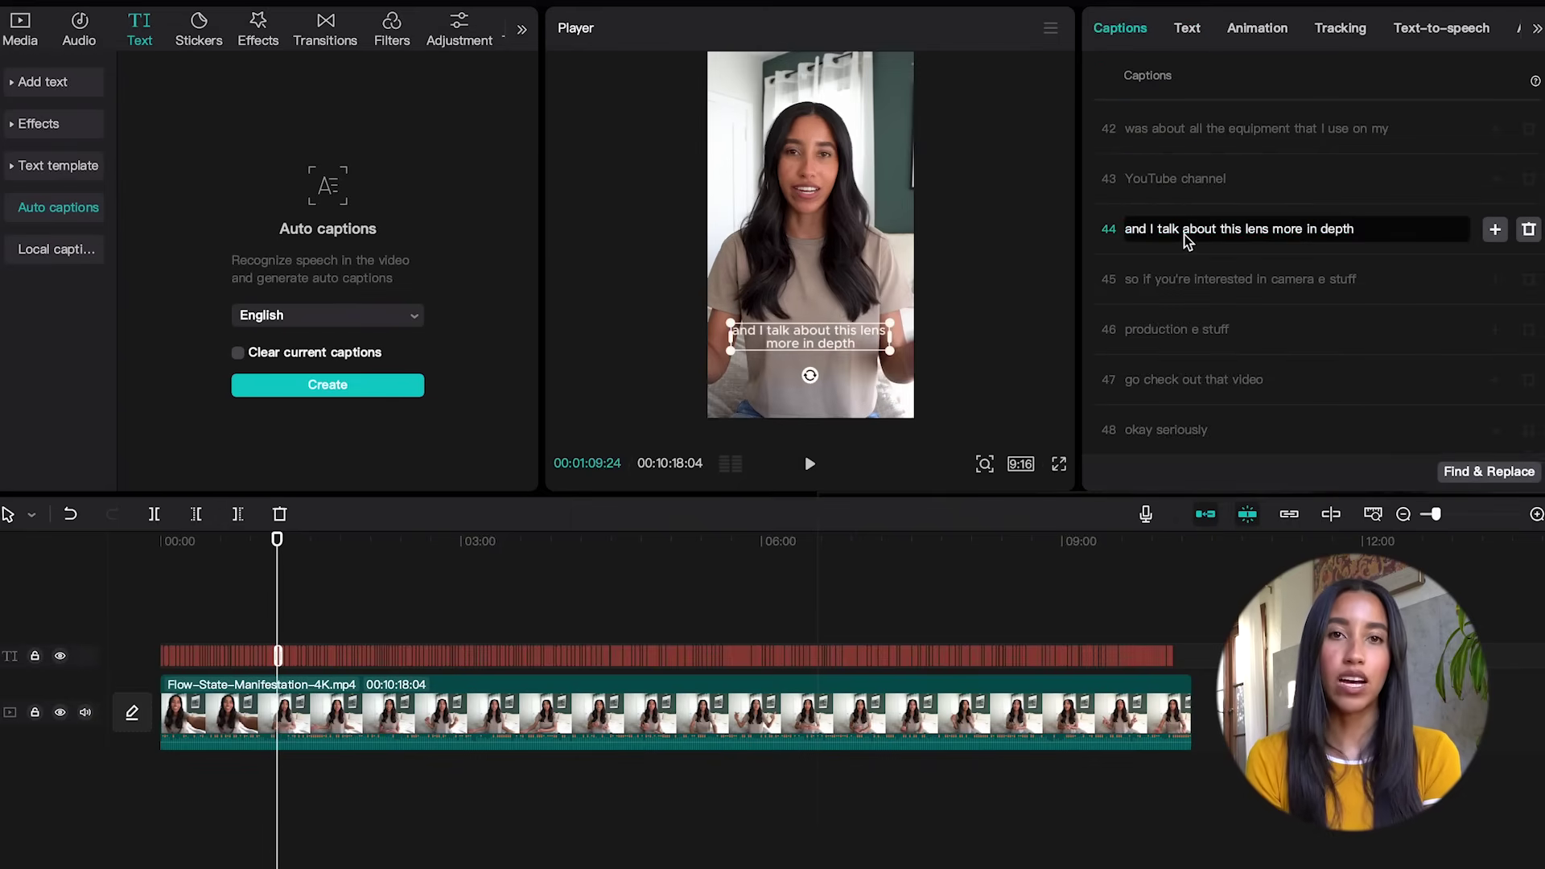
{"action": "key", "text": "Return"}
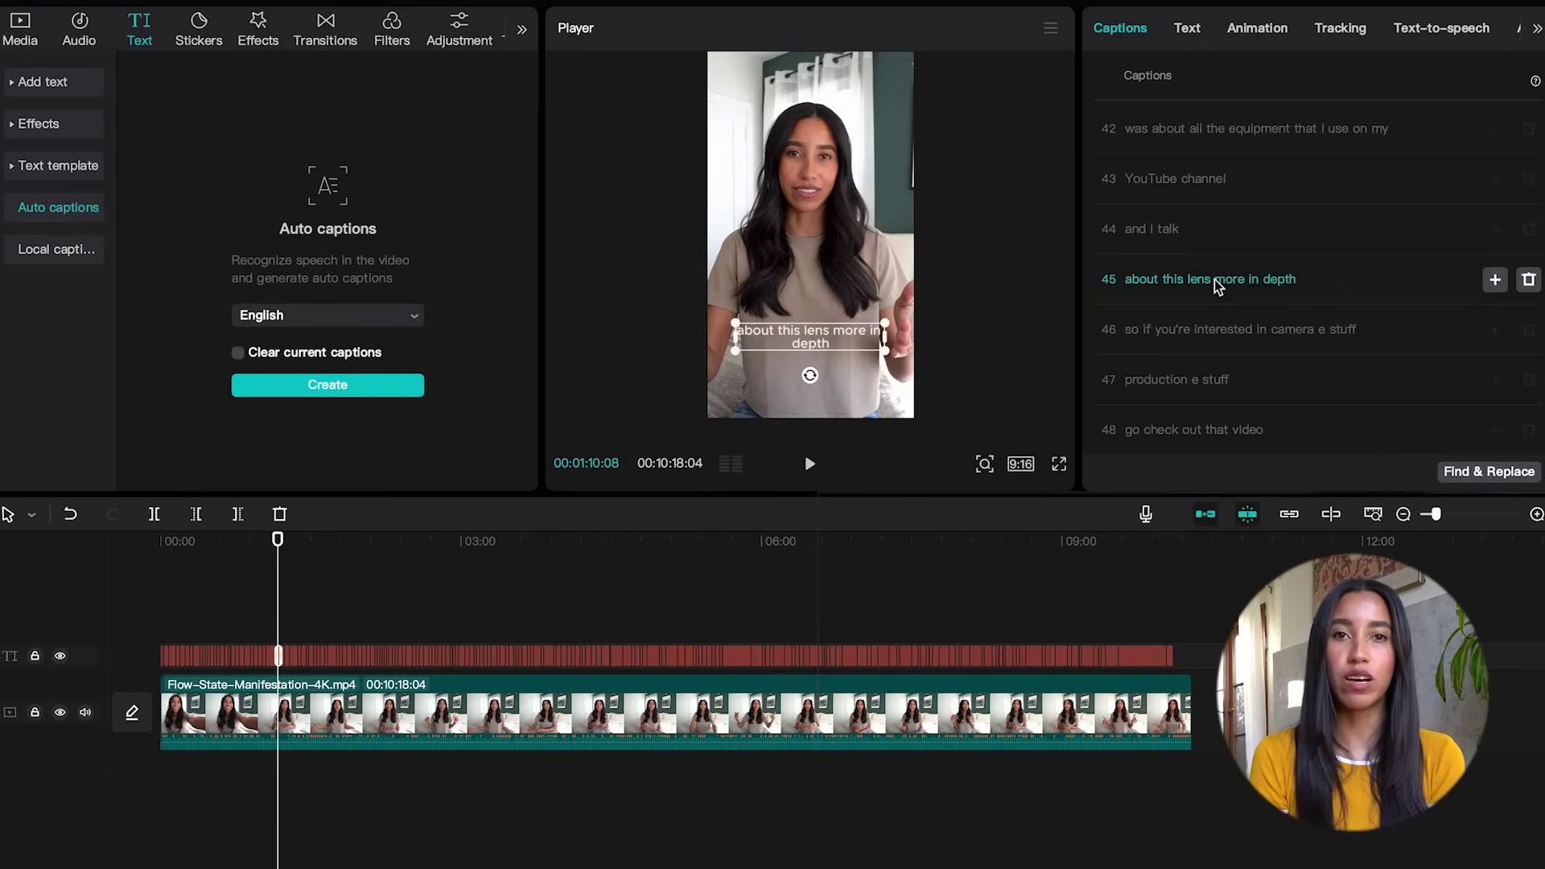
{"action": "left_click", "coordinate": [1216, 280]}
{"action": "key", "text": "BackSpace"}
{"action": "key", "text": "Return"}
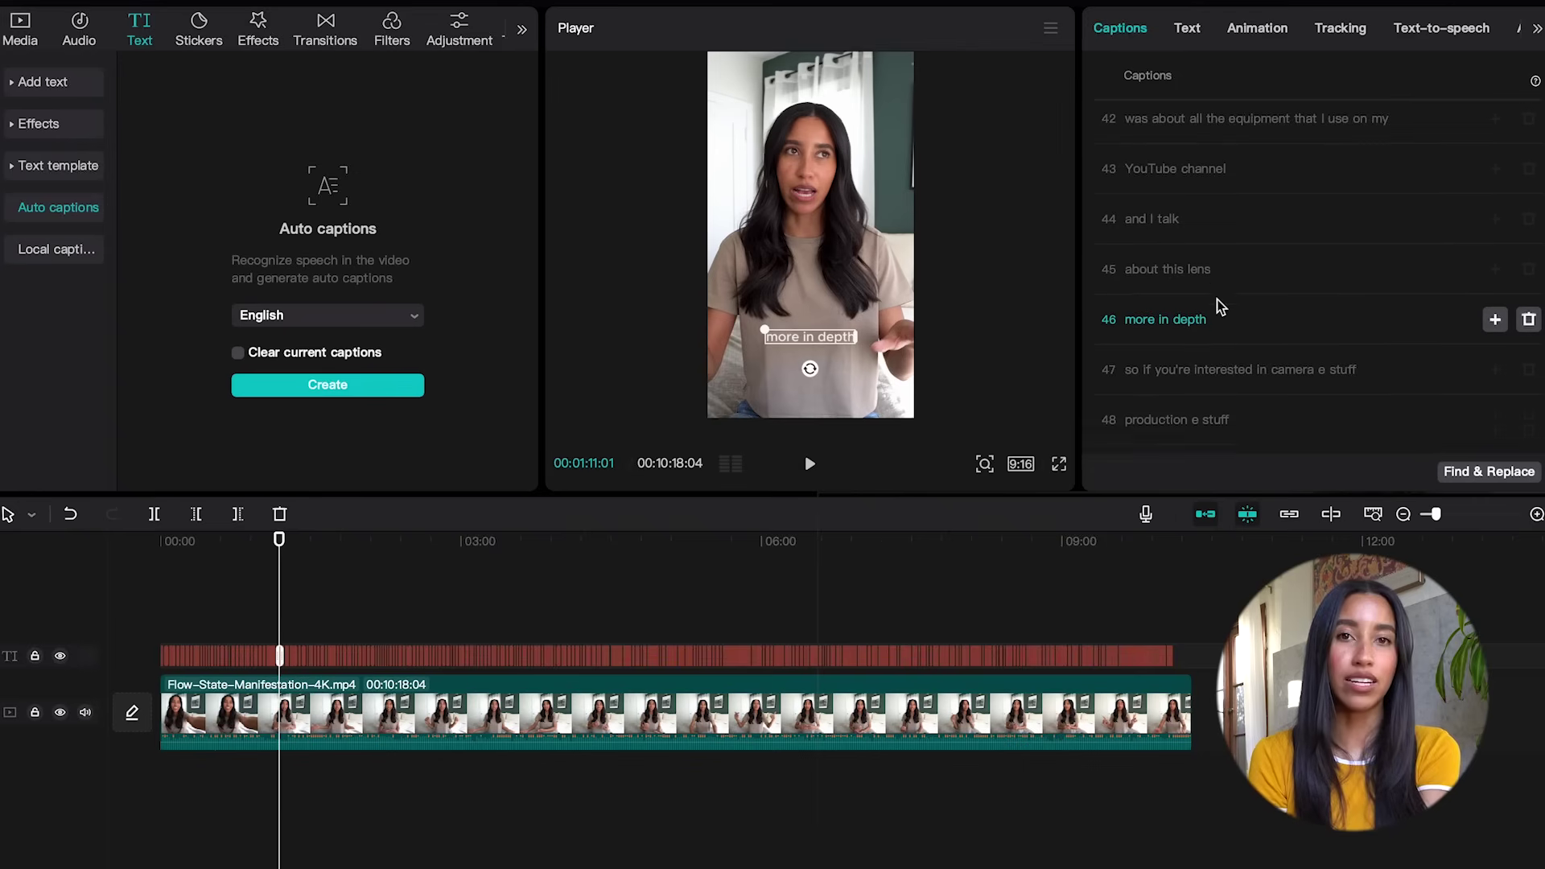
Split caption 47 into 'so if you're', 'interested in' and 'camera e stuff'.
{"action": "scroll", "coordinate": [1217, 305], "scroll_direction": "down", "scroll_amount": 1}
{"action": "left_click", "coordinate": [1196, 345]}
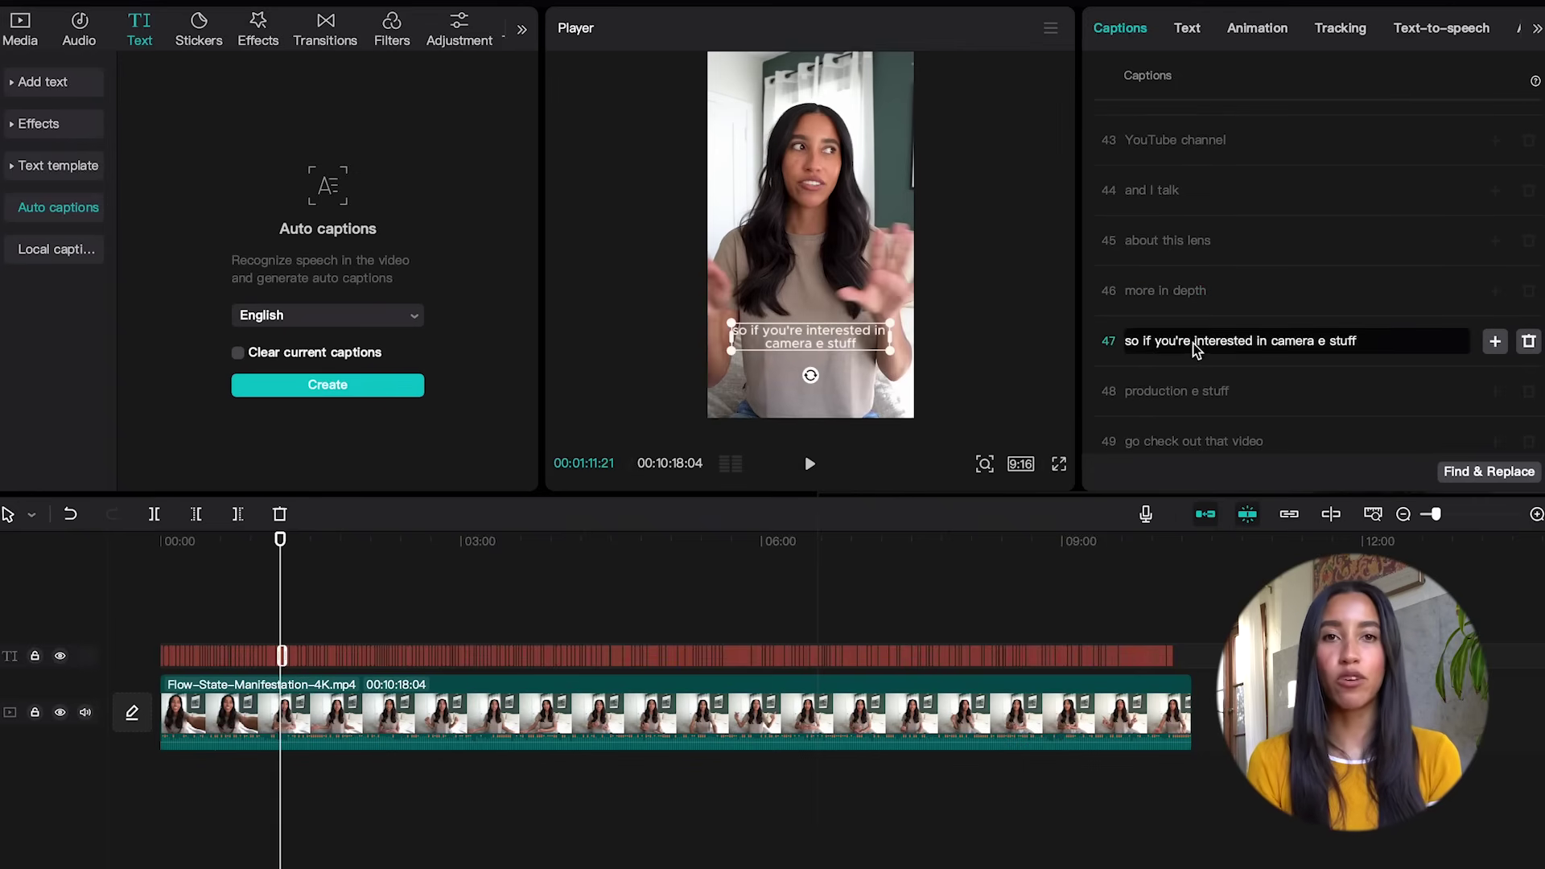
{"action": "key", "text": "Return"}
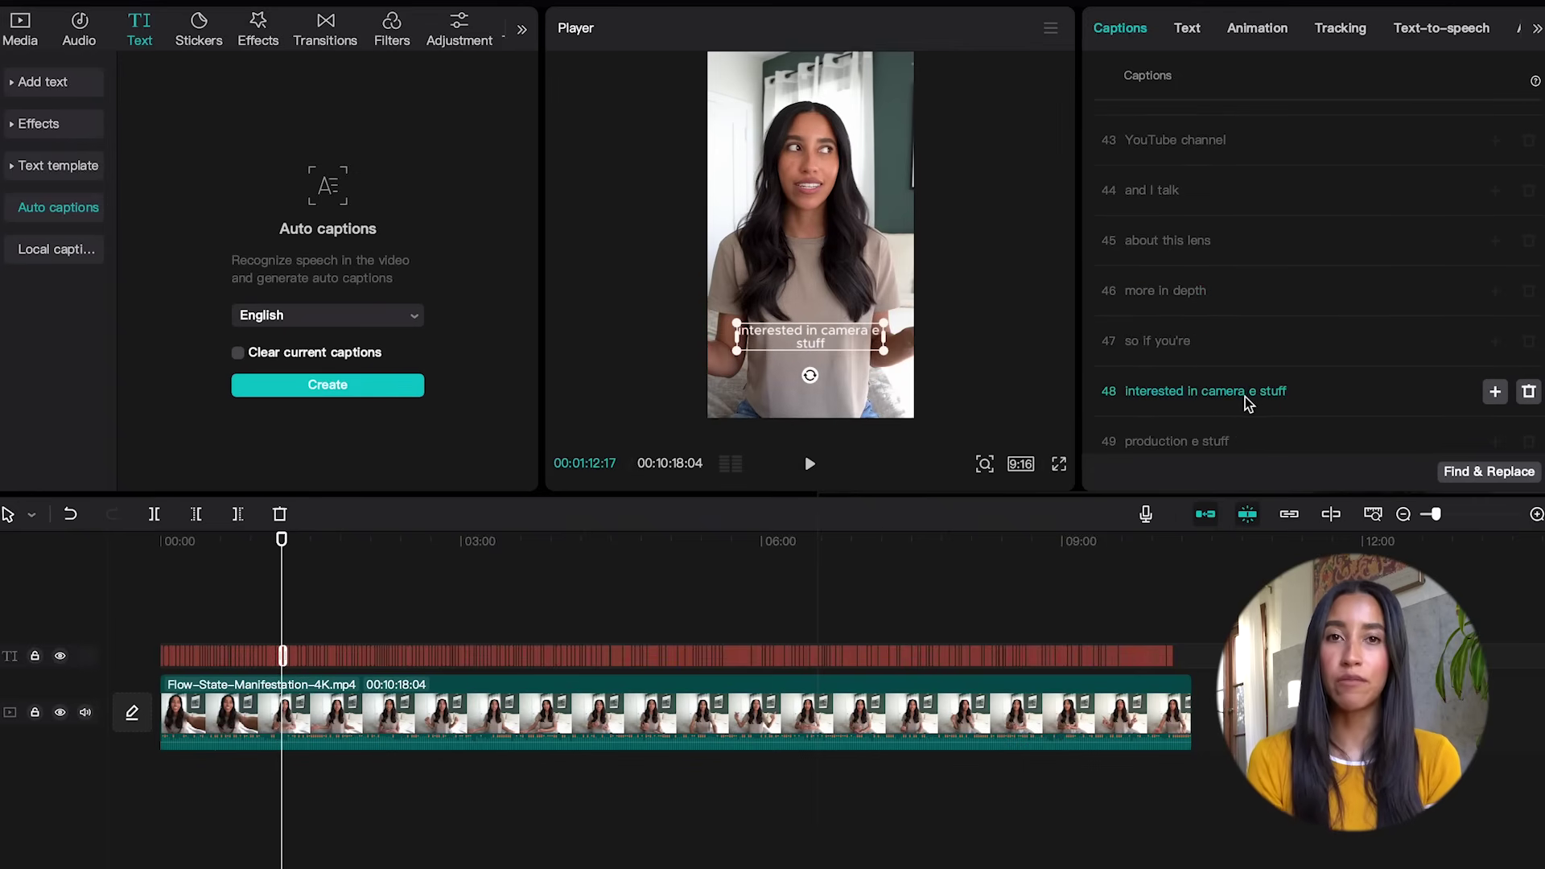
{"action": "left_click", "coordinate": [1208, 391]}
{"action": "key", "text": "BackSpace"}
{"action": "key", "text": "Return"}
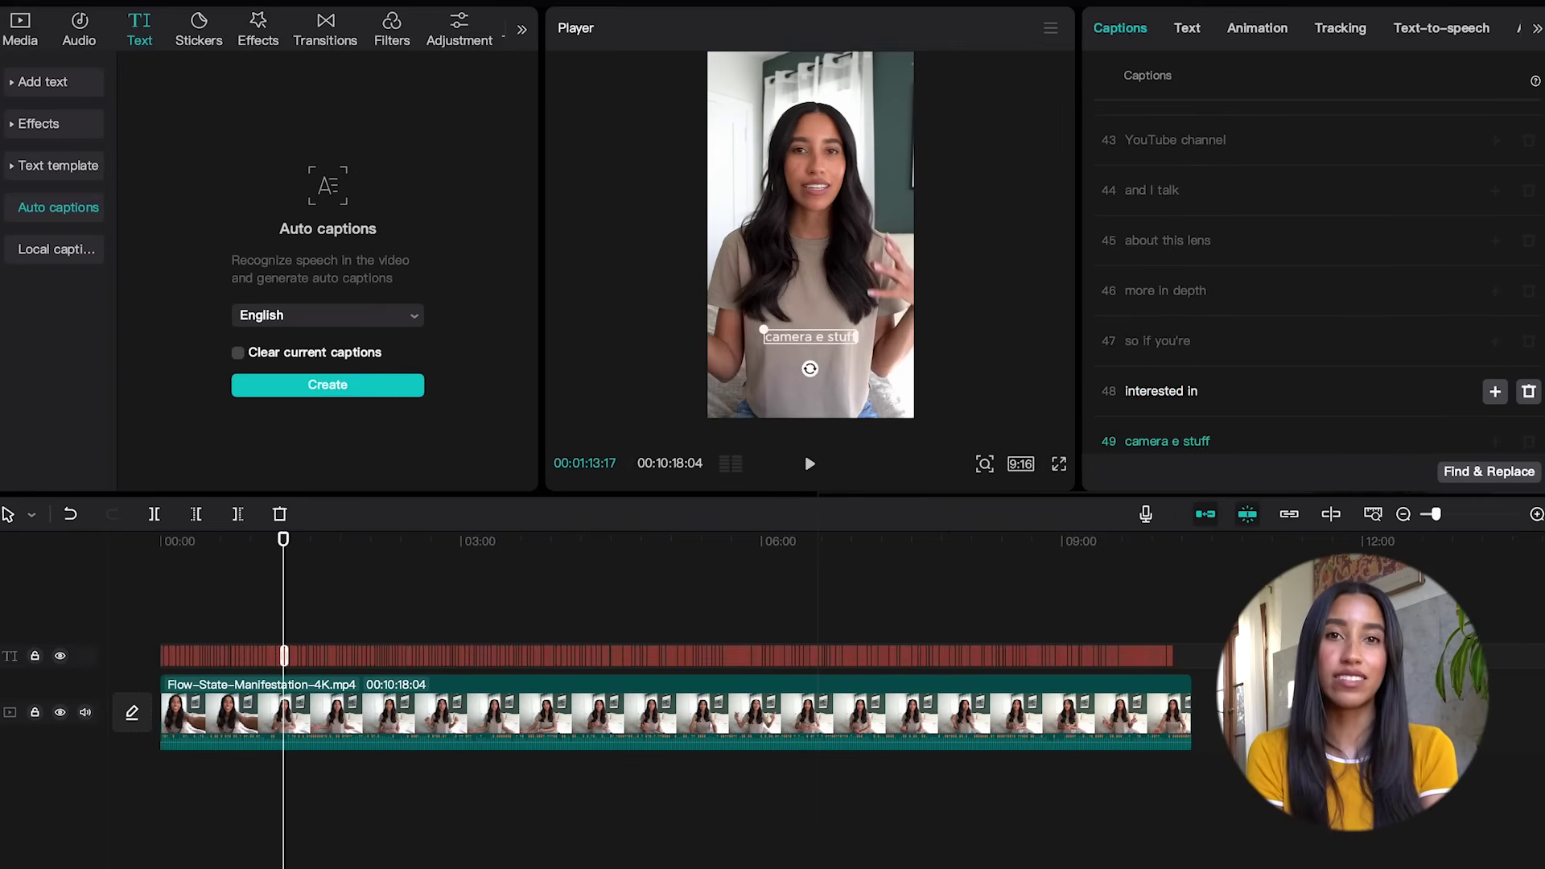
Play back from earlier in the clip to review the split captions.
{"action": "left_click", "coordinate": [271, 541]}
{"action": "key", "text": "space"}
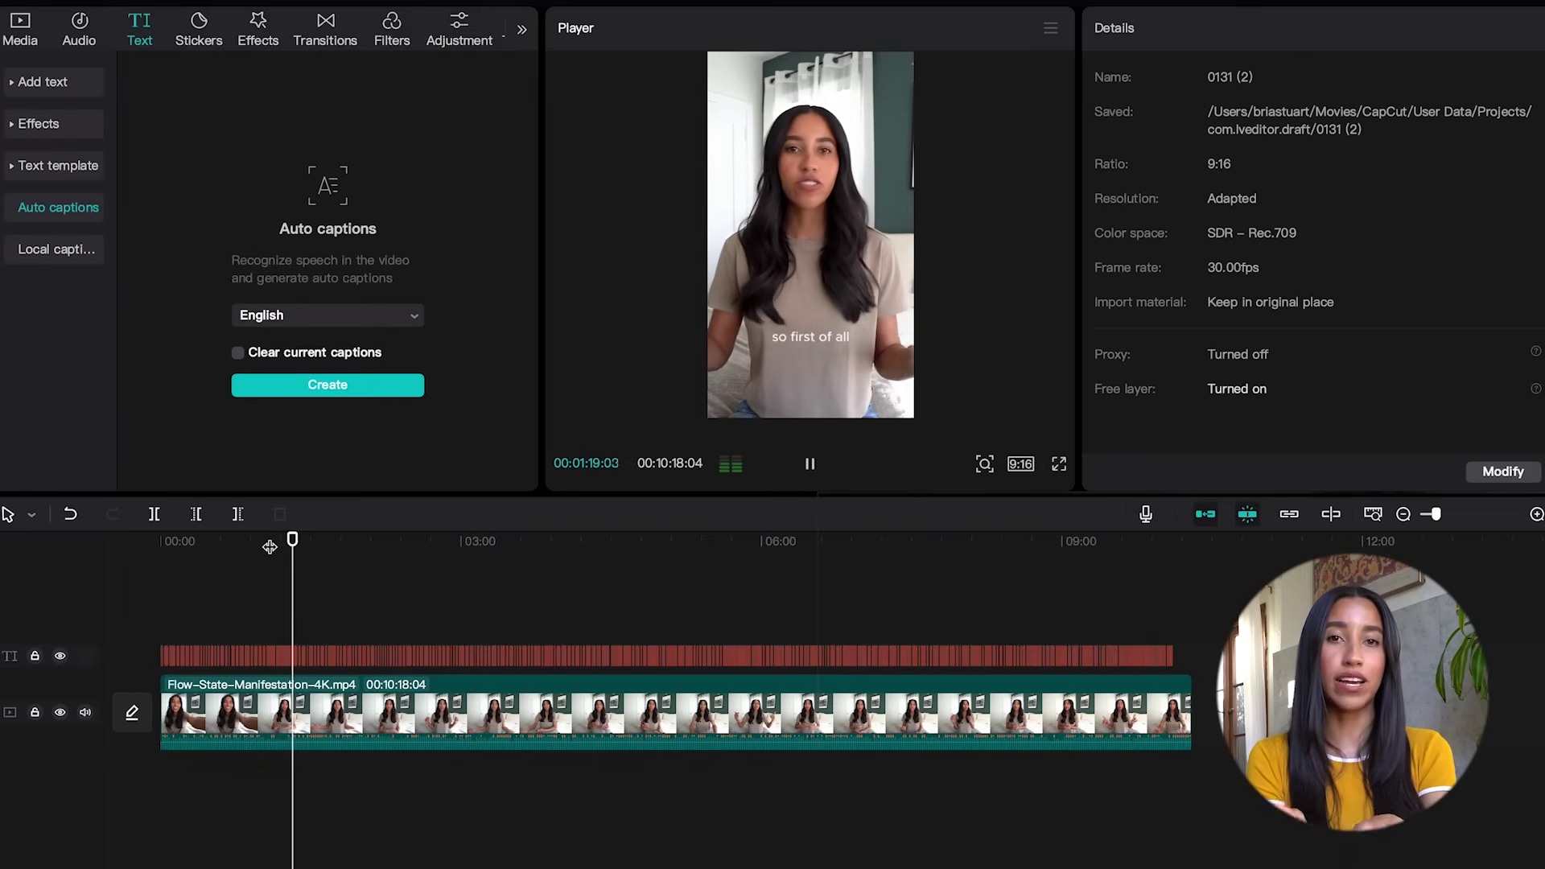
{"action": "key", "text": "space"}
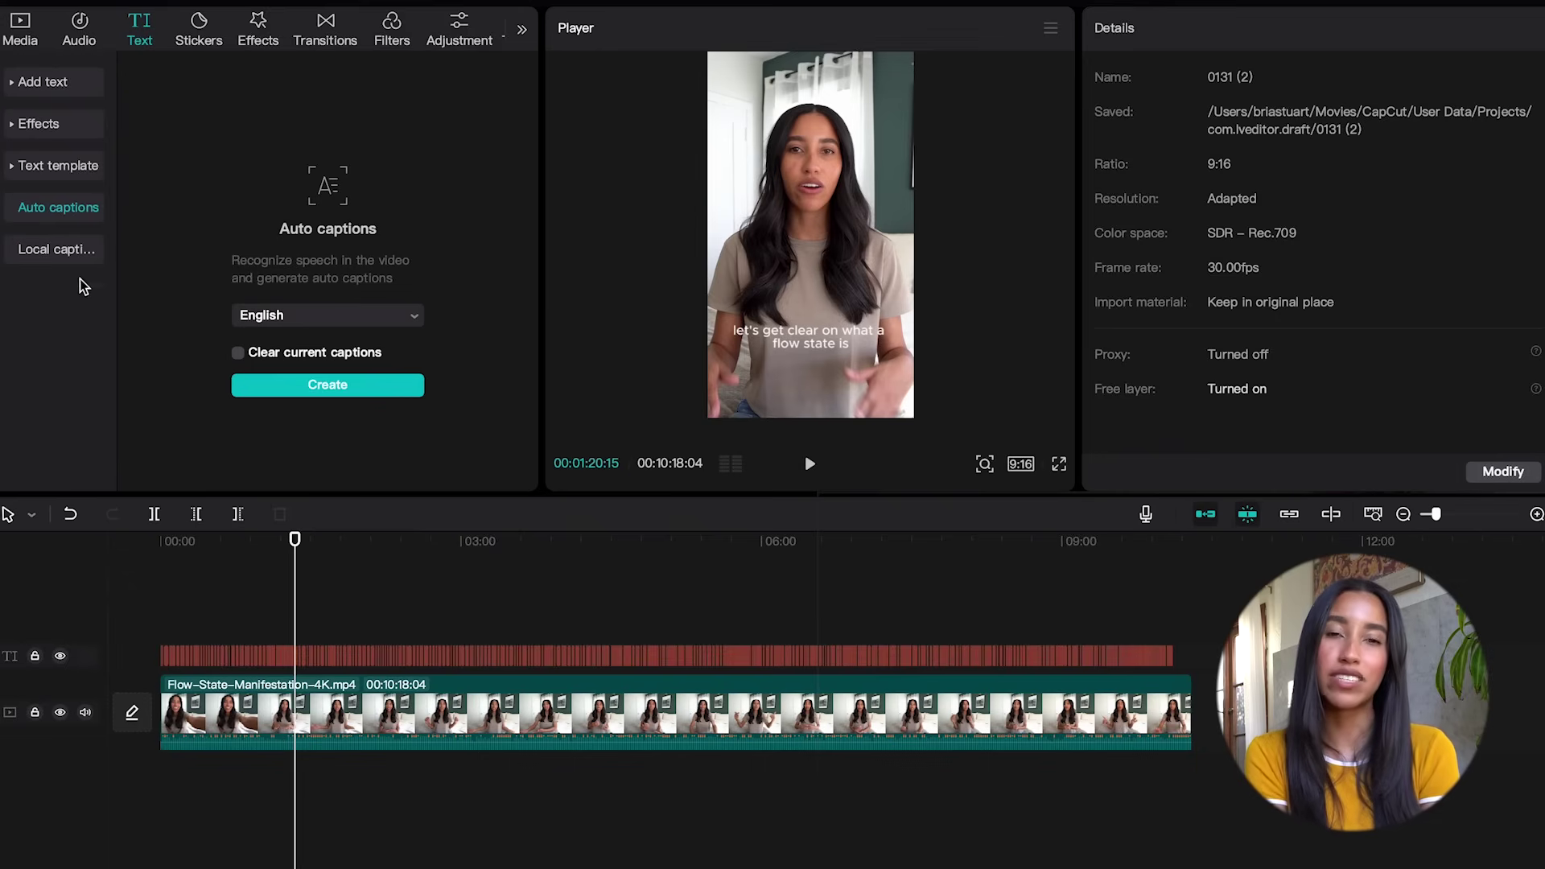
Bring up the Local captions import panel for SRT, LRC or ASS files.
{"action": "left_click", "coordinate": [66, 253]}
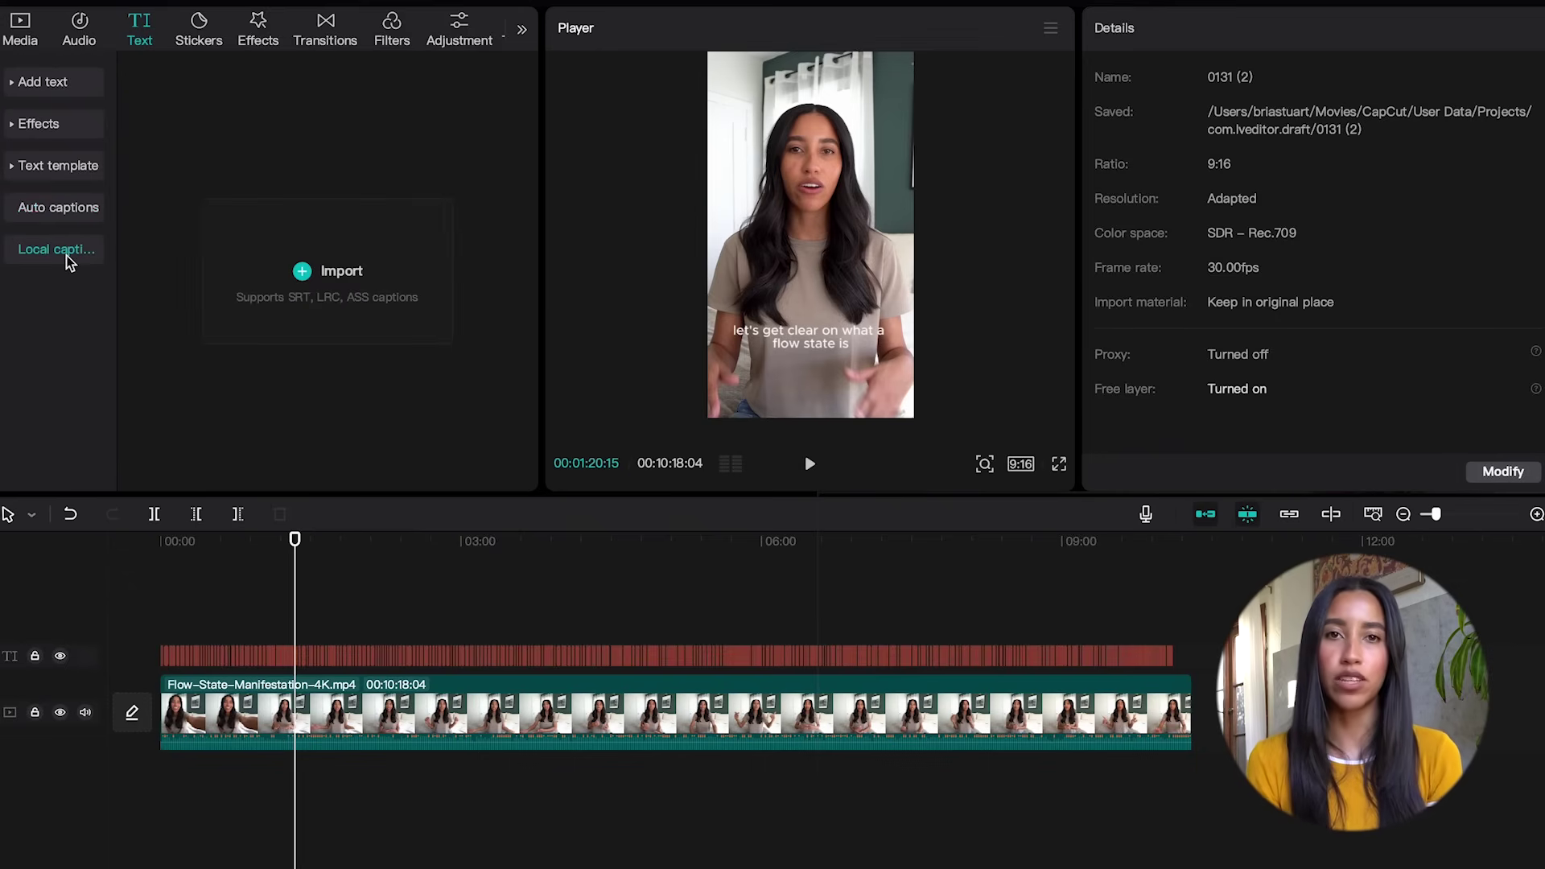